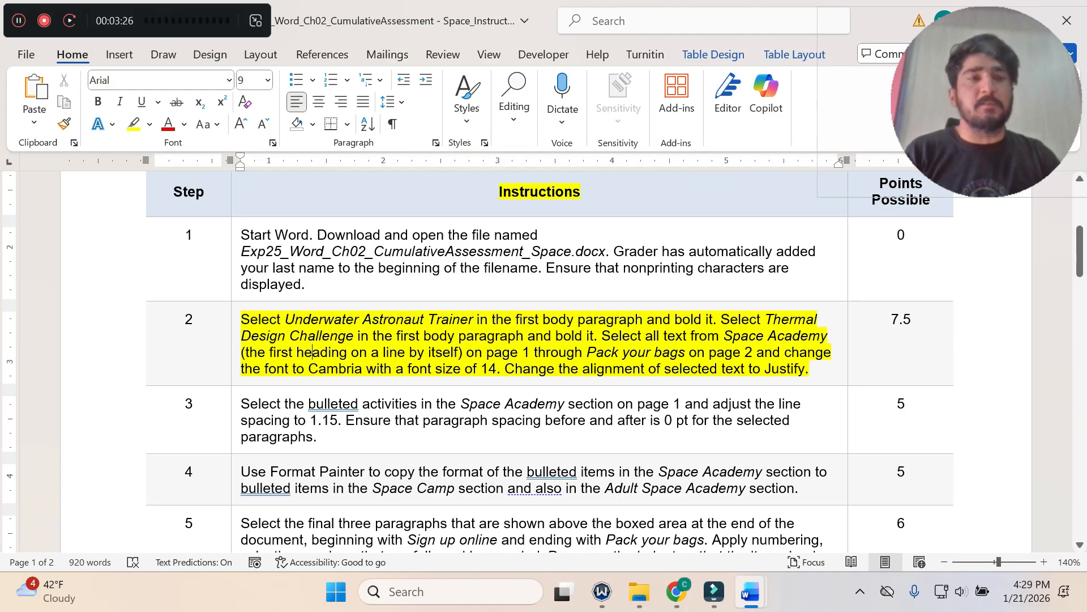
Bold "Underwater Astronaut Trainer" in the first body paragraph of the Space Camp Programs document.
{"action": "mouse_move", "coordinate": [750, 592]}
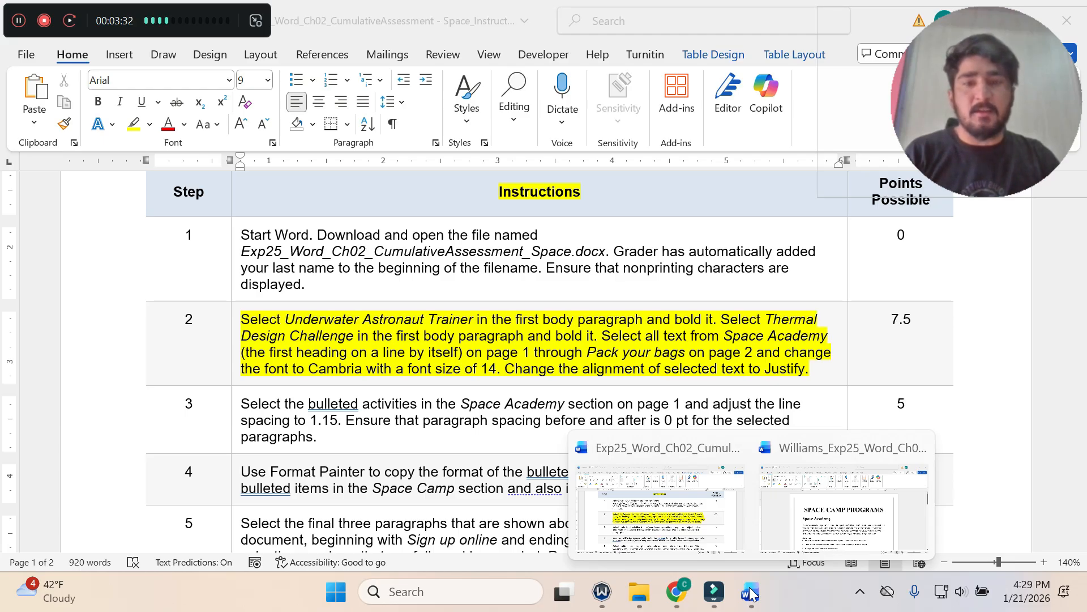
{"action": "left_click", "coordinate": [843, 509]}
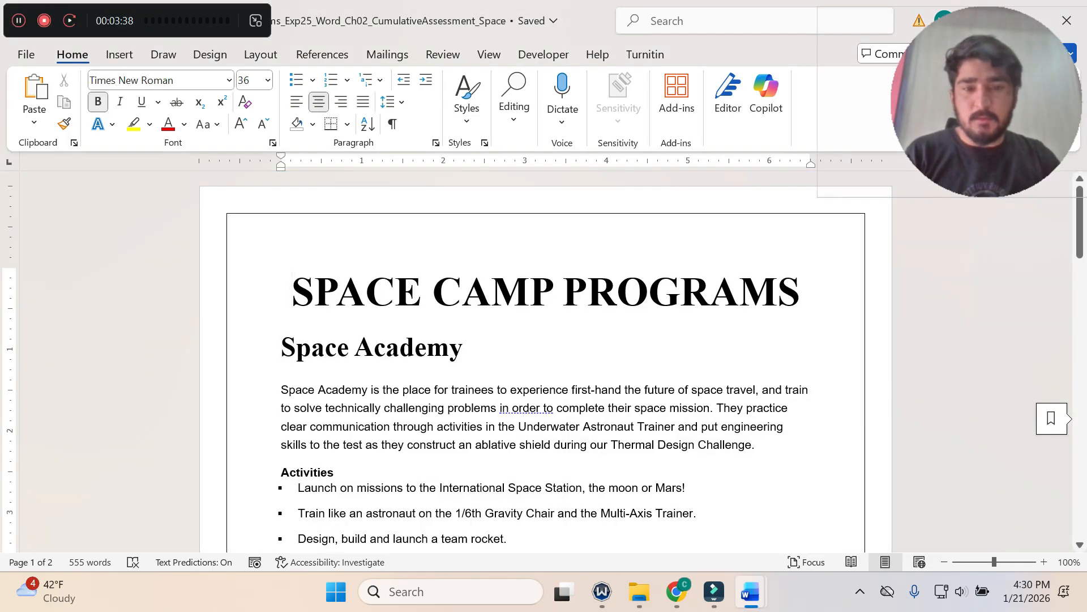
{"action": "left_click_drag", "start_coordinate": [518, 426], "coordinate": [676, 426]}
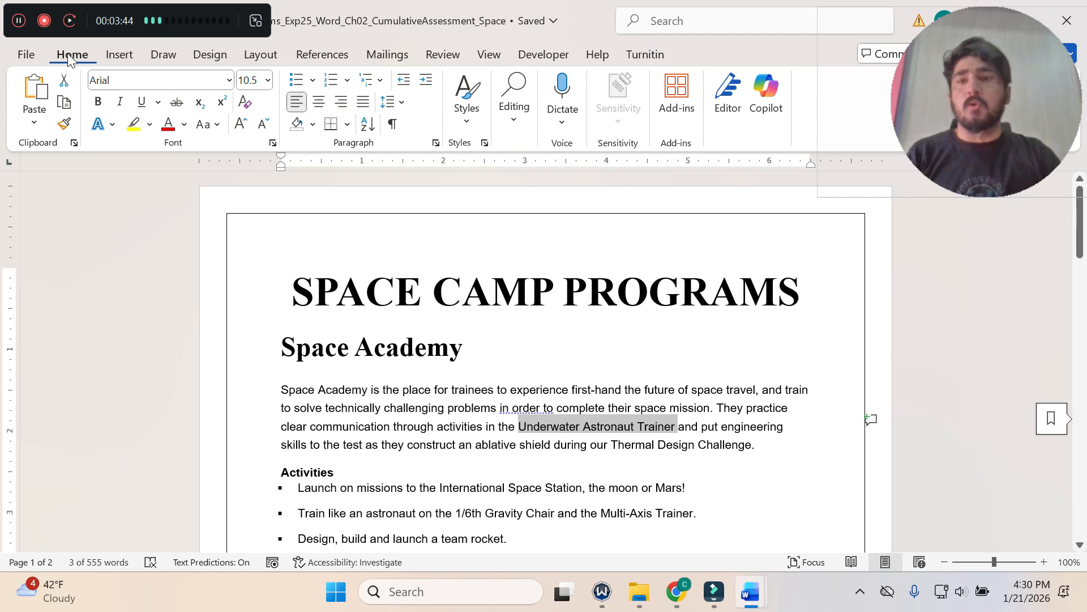
{"action": "left_click", "coordinate": [98, 103]}
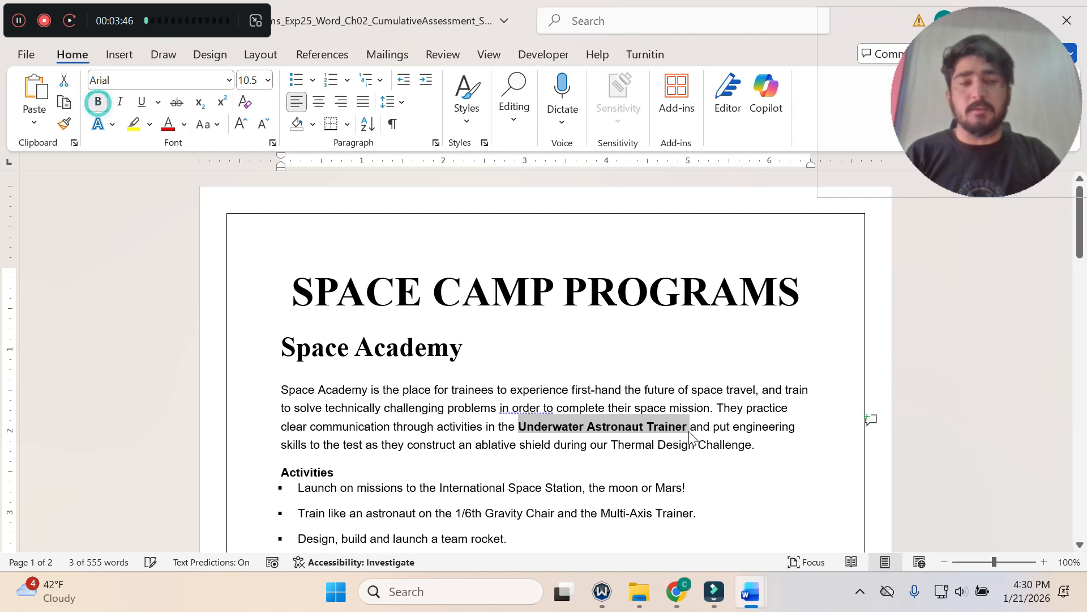
Check instruction step 2, and bold "Thermal Design Challenge" in the first body paragraph of the Space Camp Programs document.
{"action": "left_click", "coordinate": [751, 592]}
{"action": "left_click", "coordinate": [662, 527]}
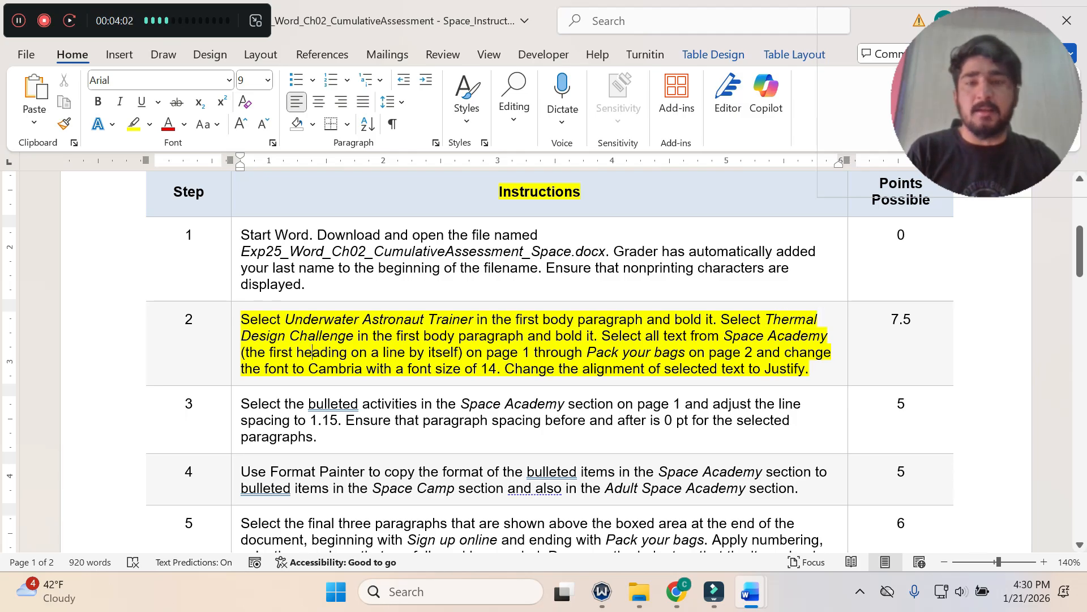
{"action": "left_click", "coordinate": [774, 609]}
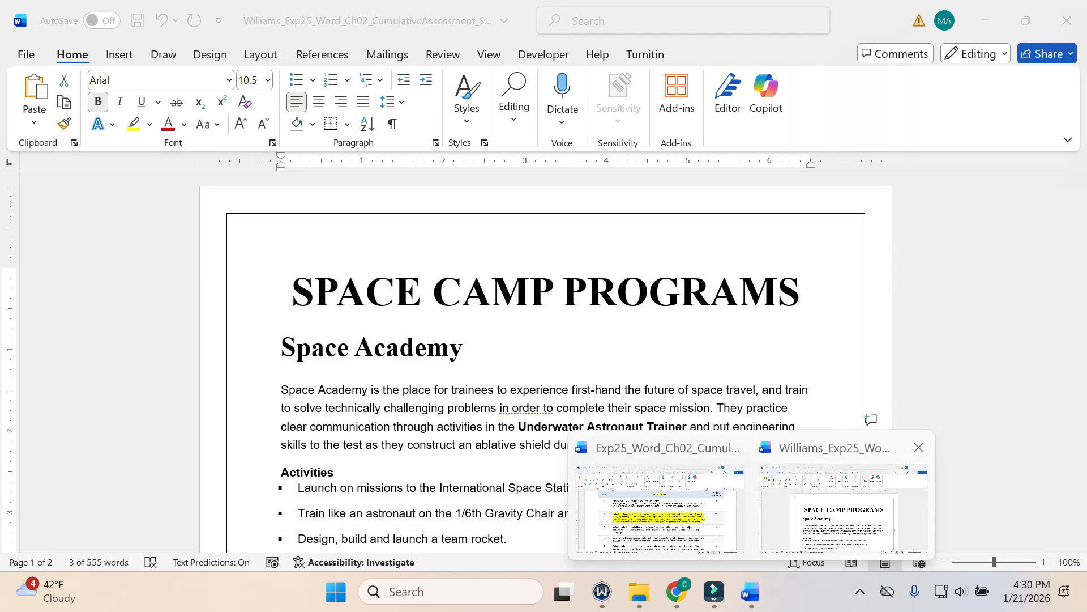
{"action": "left_click", "coordinate": [847, 498]}
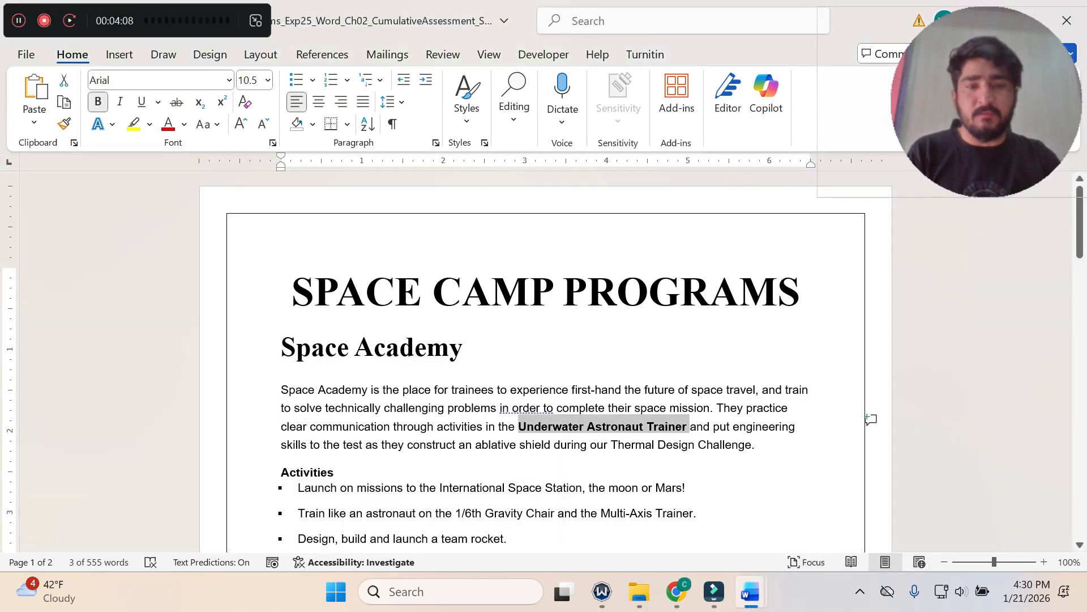
{"action": "left_click_drag", "start_coordinate": [611, 445], "coordinate": [751, 446]}
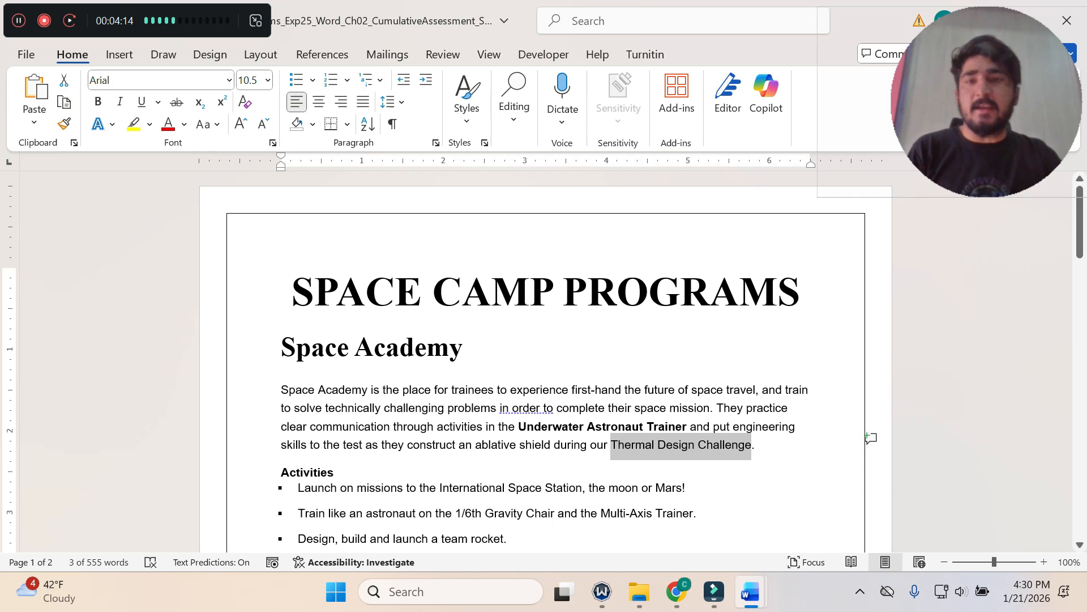
{"action": "left_click", "coordinate": [96, 103]}
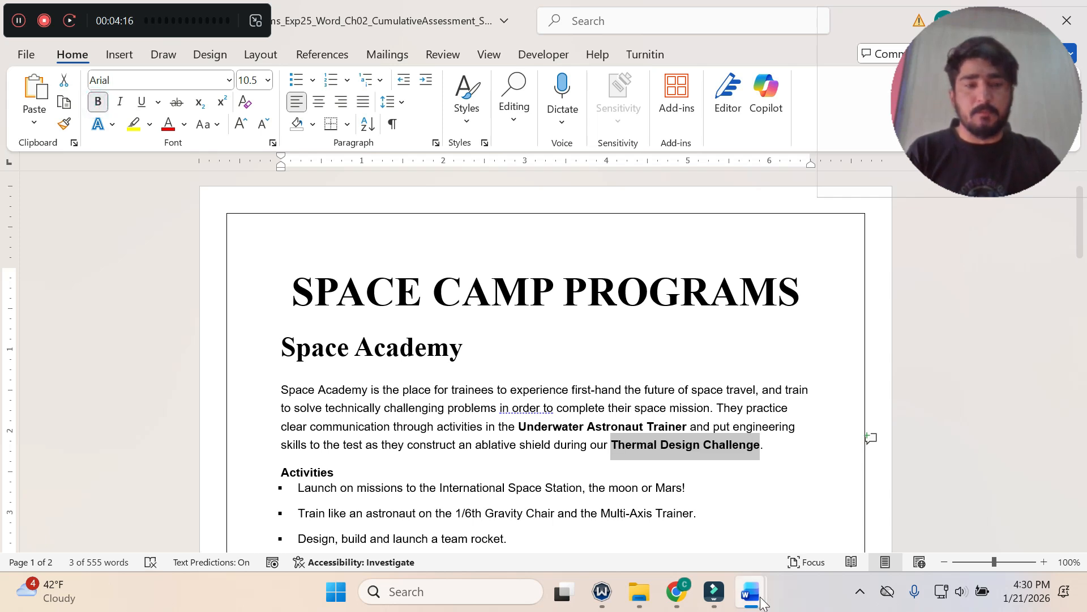
Set all text from the Space Academy heading on page 1 through "Pack your bags" on page 2 to Cambria, size 14.
{"action": "mouse_move", "coordinate": [751, 592]}
{"action": "left_click", "coordinate": [665, 521]}
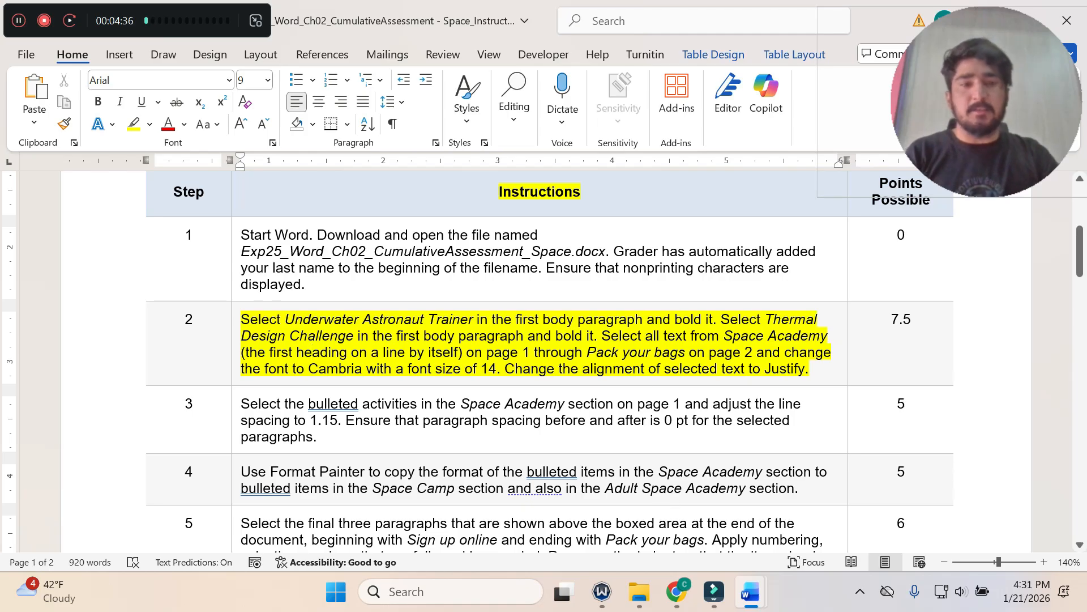
{"action": "mouse_move", "coordinate": [753, 603]}
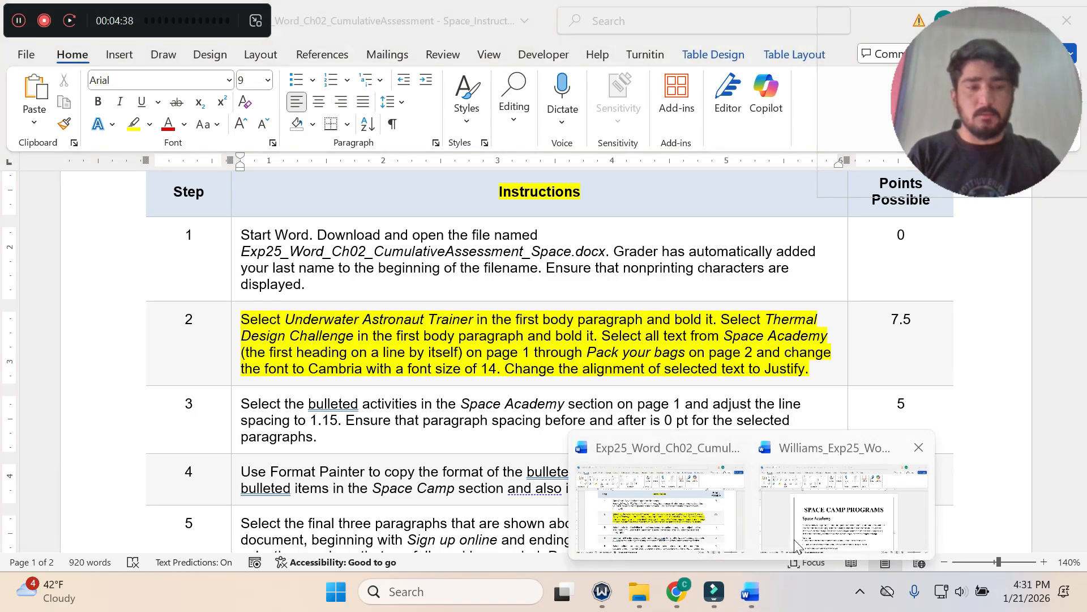
{"action": "left_click", "coordinate": [804, 515]}
{"action": "left_click", "coordinate": [572, 388]}
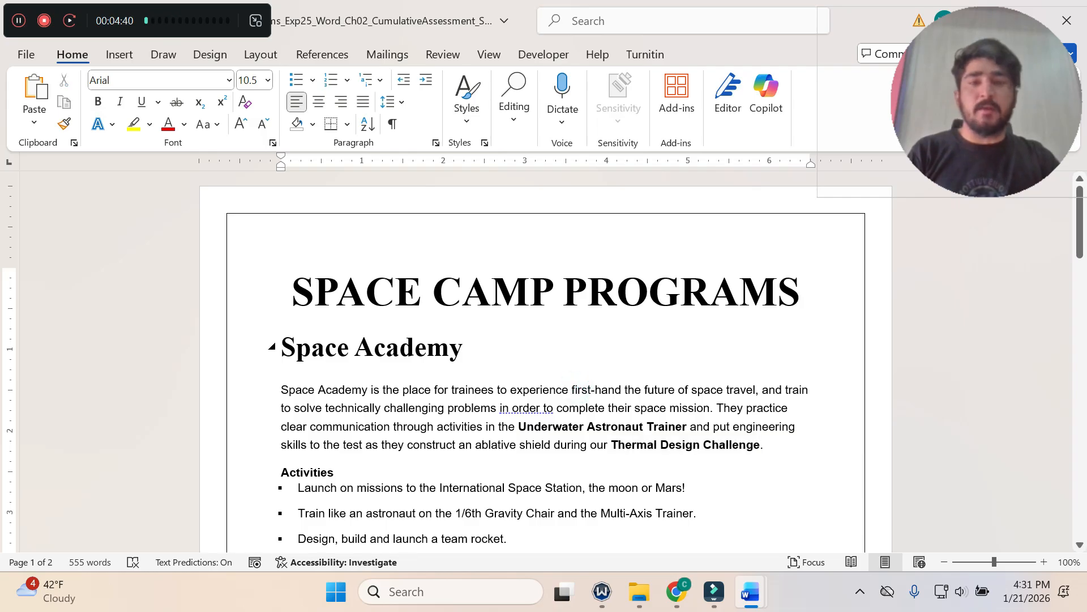
{"action": "left_click_drag", "start_coordinate": [281, 346], "coordinate": [514, 426]}
{"action": "scroll", "coordinate": [515, 426], "scroll_direction": "down", "scroll_amount": 1}
{"action": "left_click_drag", "start_coordinate": [515, 388], "coordinate": [435, 299]}
{"action": "scroll", "coordinate": [334, 320], "scroll_direction": "down", "scroll_amount": 6}
{"action": "scroll", "coordinate": [515, 340], "scroll_direction": "down", "scroll_amount": 14}
{"action": "scroll", "coordinate": [515, 379], "scroll_direction": "down", "scroll_amount": 2}
{"action": "mouse_move", "coordinate": [759, 603]}
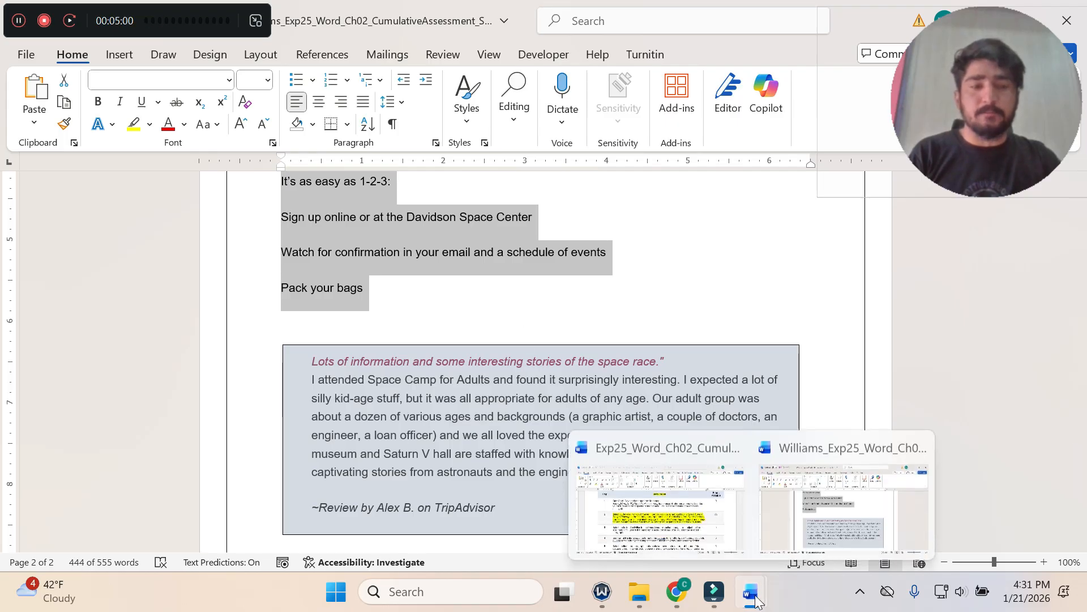
{"action": "left_click", "coordinate": [688, 519]}
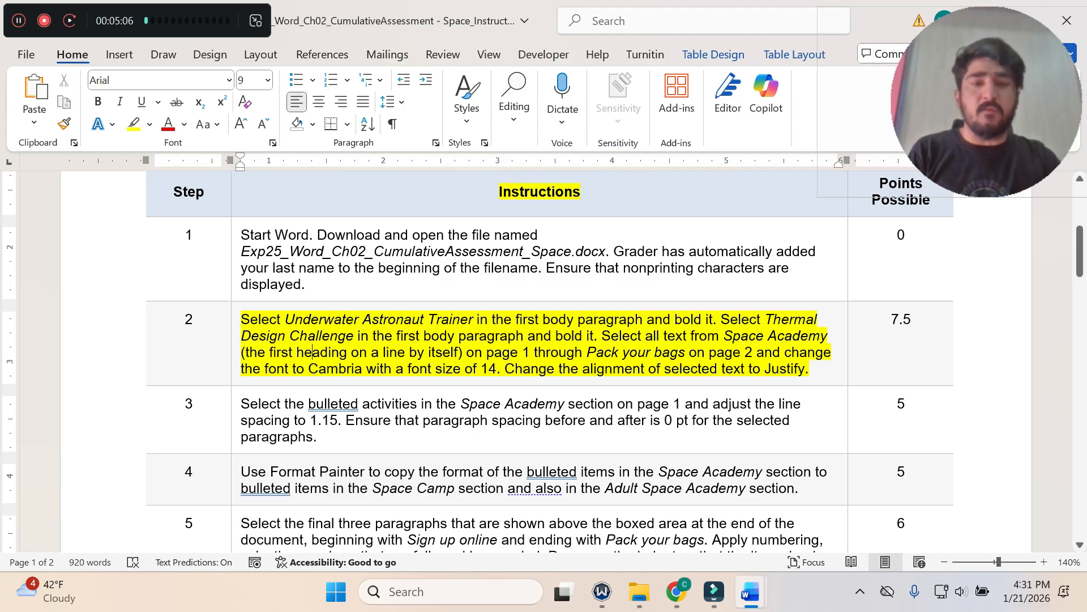
{"action": "mouse_move", "coordinate": [751, 592]}
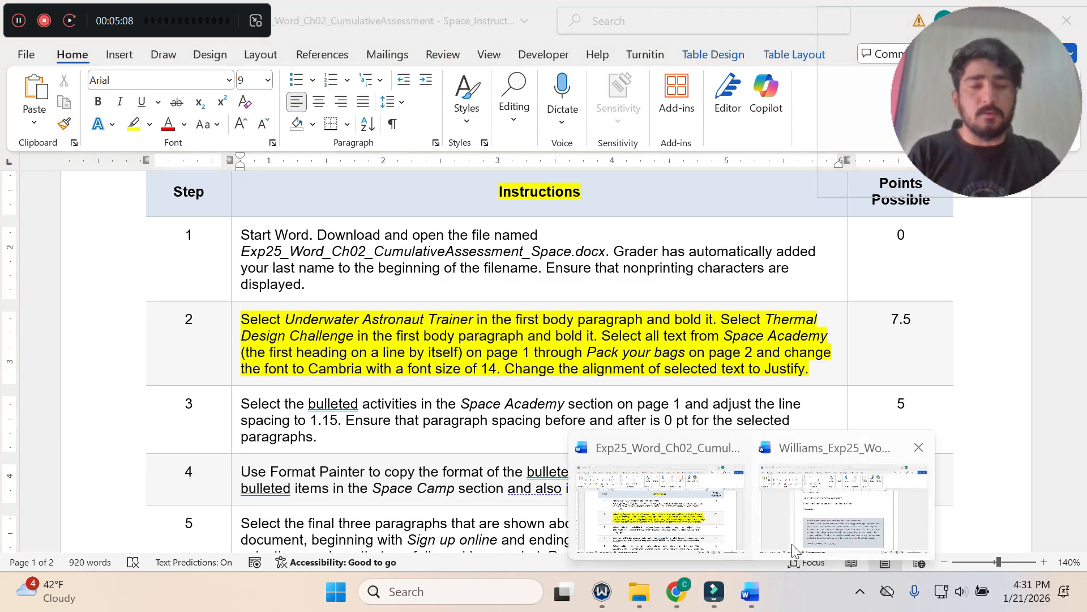
{"action": "left_click", "coordinate": [796, 527]}
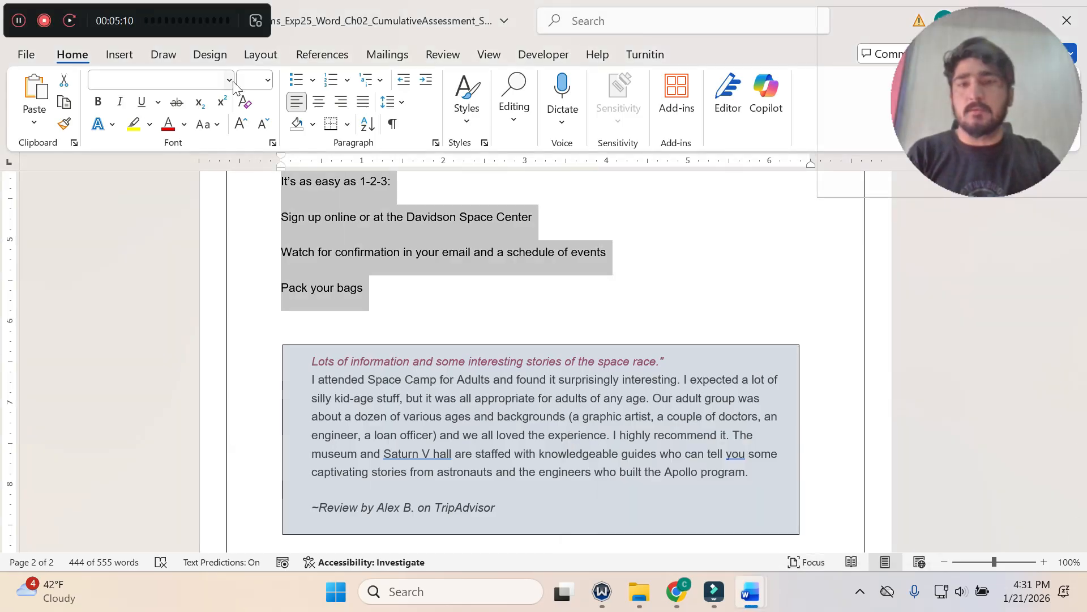
{"action": "left_click", "coordinate": [229, 80]}
{"action": "left_click", "coordinate": [136, 202]}
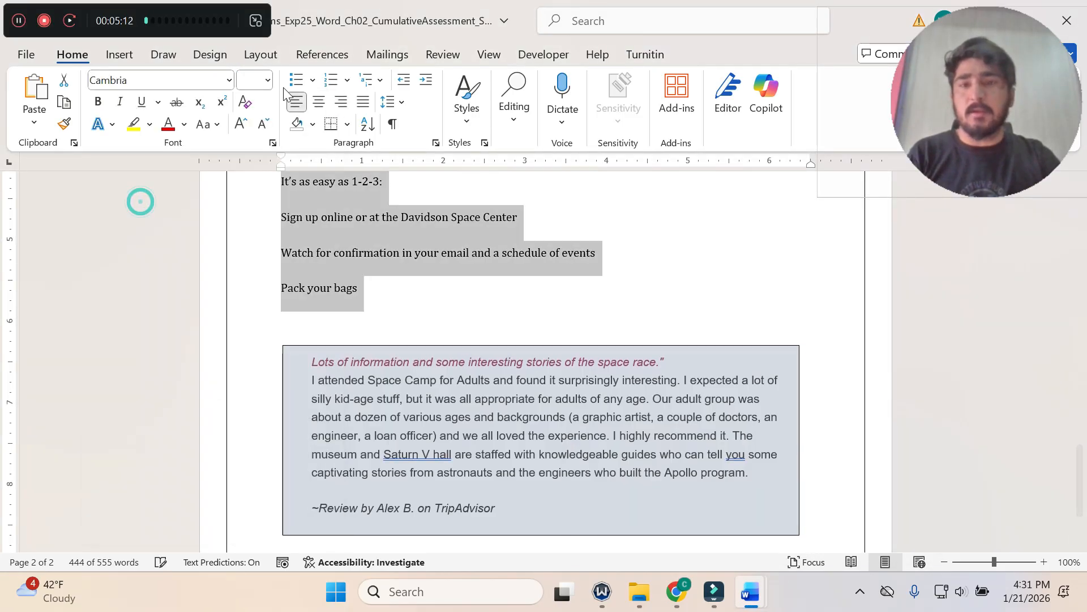
{"action": "left_click", "coordinate": [267, 80]}
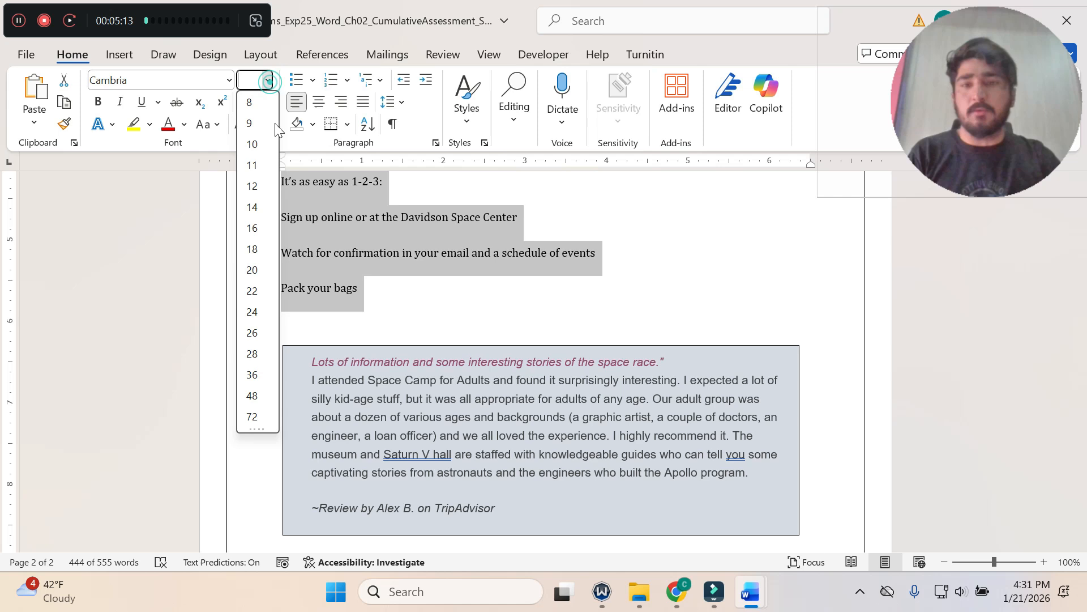
{"action": "left_click", "coordinate": [255, 207]}
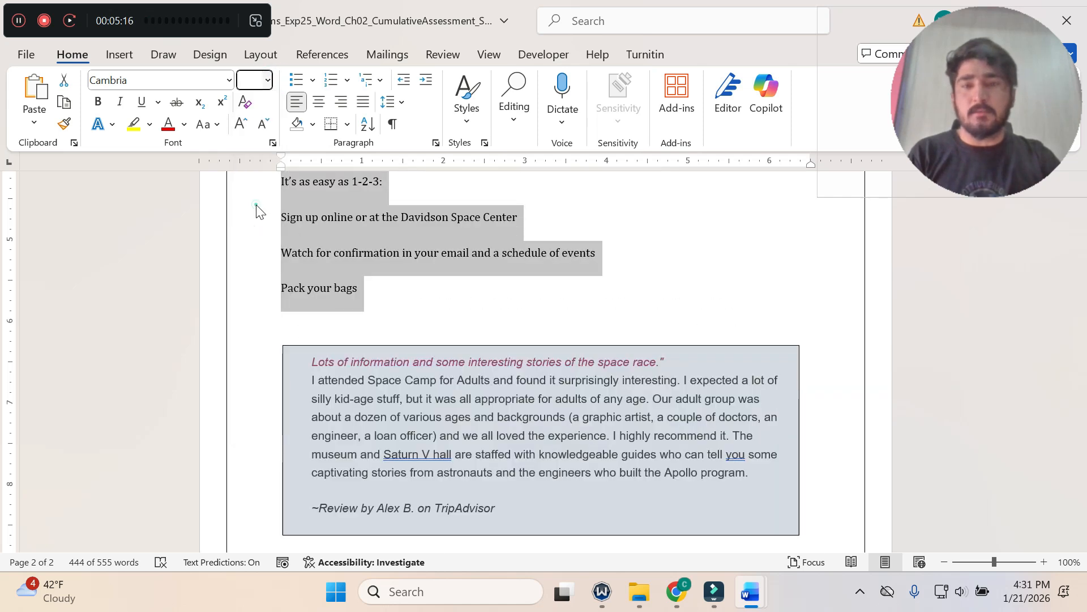
Check the alignment requirement in the instructions and justify the selected text from Space Academy through "Pack your bags".
{"action": "mouse_move", "coordinate": [750, 592]}
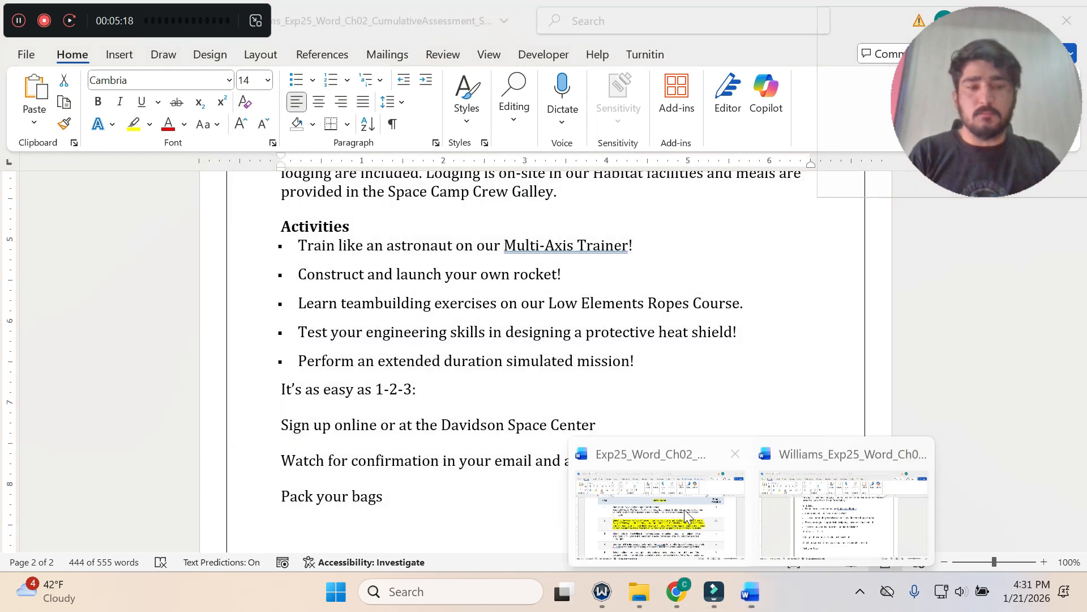
{"action": "left_click", "coordinate": [684, 509]}
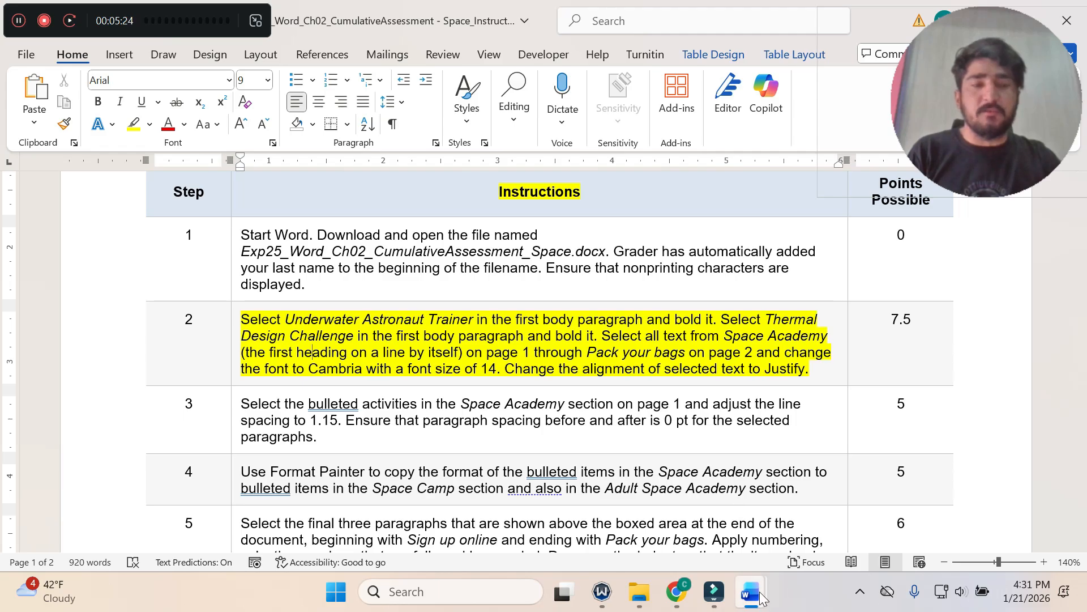
{"action": "mouse_move", "coordinate": [750, 591]}
{"action": "left_click", "coordinate": [713, 519]}
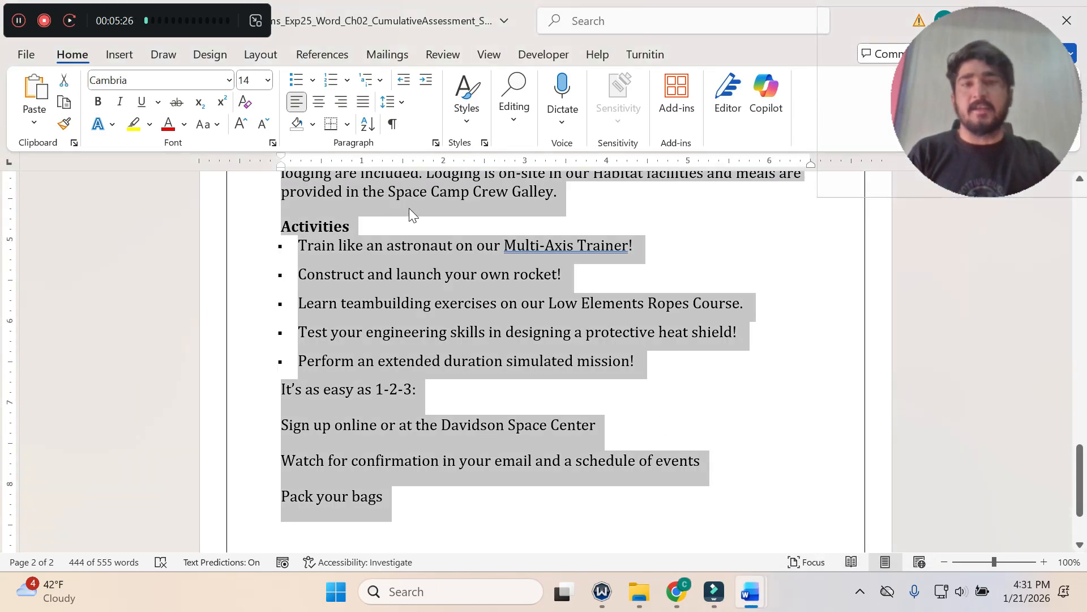
{"action": "left_click", "coordinate": [364, 104]}
In the instructions document, remove the yellow highlight from step 2 and highlight step 3 in yellow.
{"action": "mouse_move", "coordinate": [745, 606]}
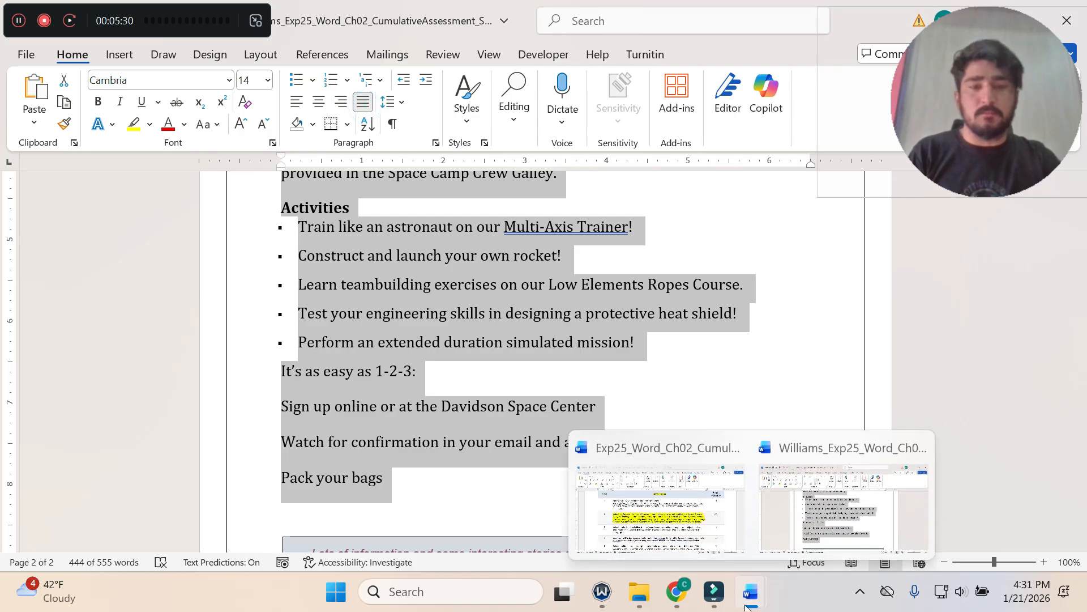
{"action": "left_click", "coordinate": [709, 559]}
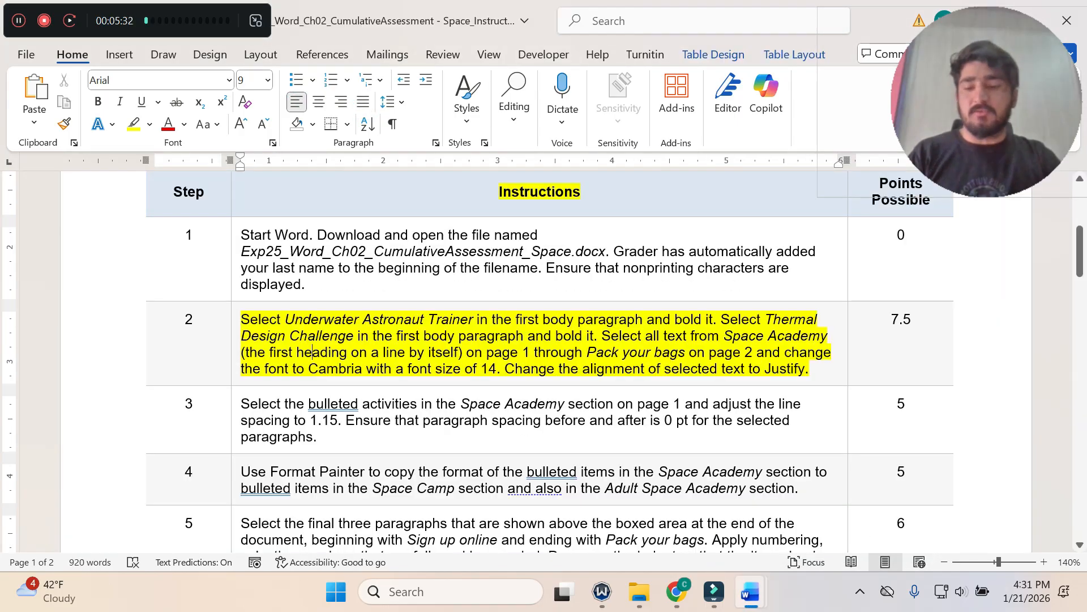
{"action": "triple_click", "coordinate": [469, 348]}
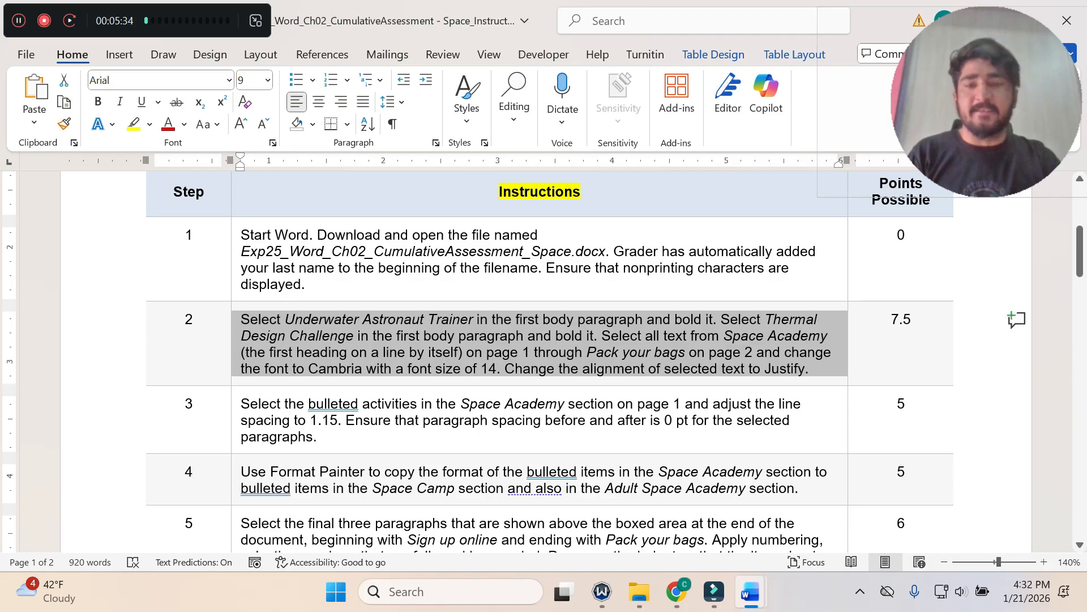
{"action": "left_click", "coordinate": [238, 406]}
{"action": "left_click", "coordinate": [311, 378]}
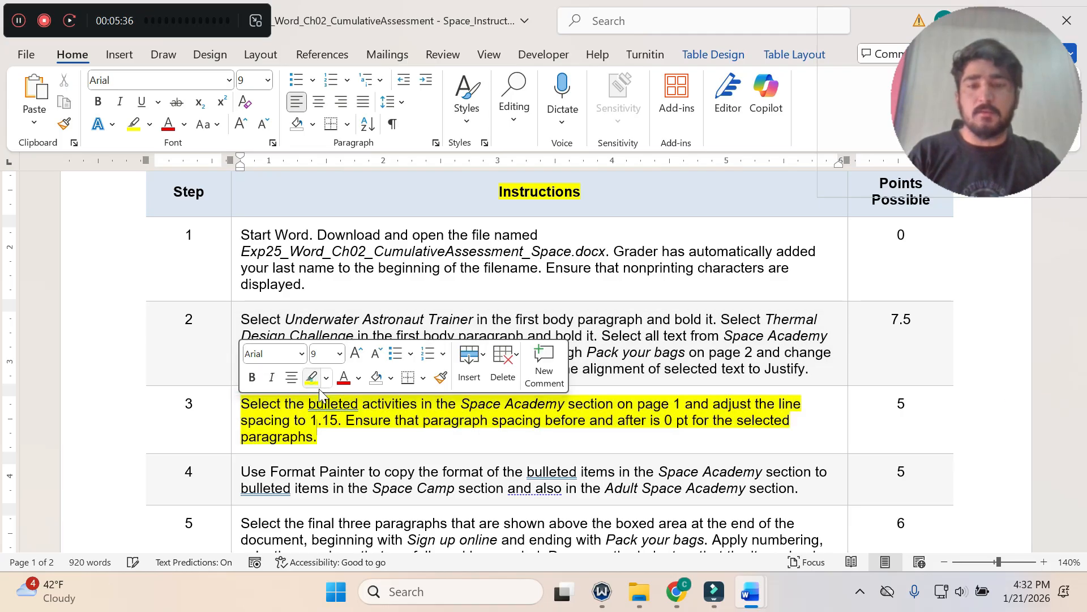
{"action": "scroll", "coordinate": [314, 378], "scroll_direction": "down", "scroll_amount": 2}
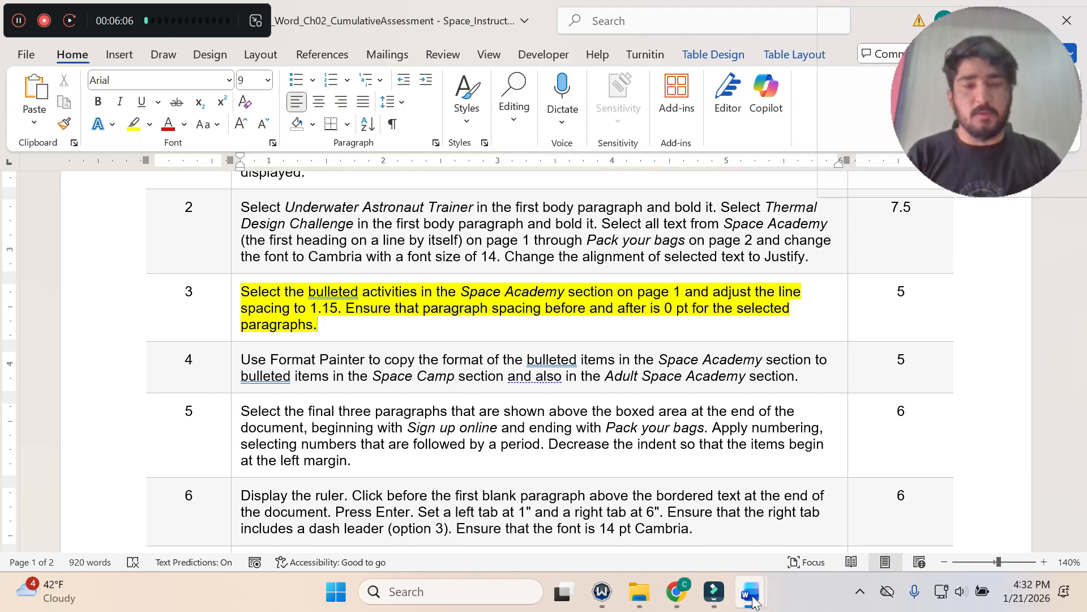
In the Space Camp Programs document, set the line spacing of all bulleted activities in the Space Academy section to 1.15.
{"action": "mouse_move", "coordinate": [753, 596]}
{"action": "left_click", "coordinate": [800, 531]}
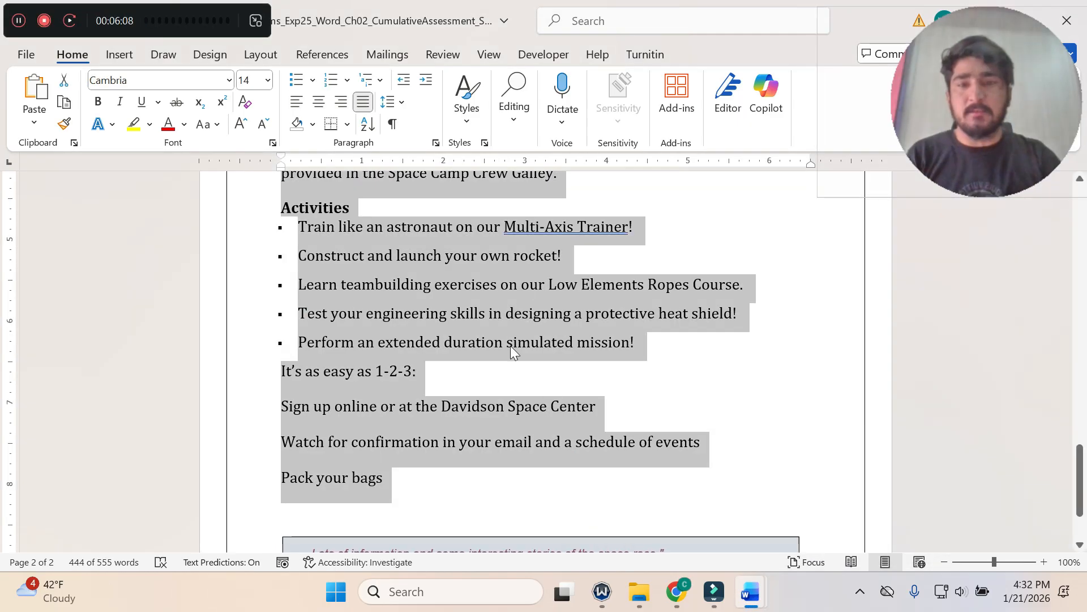
{"action": "scroll", "coordinate": [536, 345], "scroll_direction": "up", "scroll_amount": 5}
{"action": "left_click_drag", "start_coordinate": [1079, 437], "coordinate": [1075, 248]}
{"action": "scroll", "coordinate": [445, 423], "scroll_direction": "down", "scroll_amount": 1}
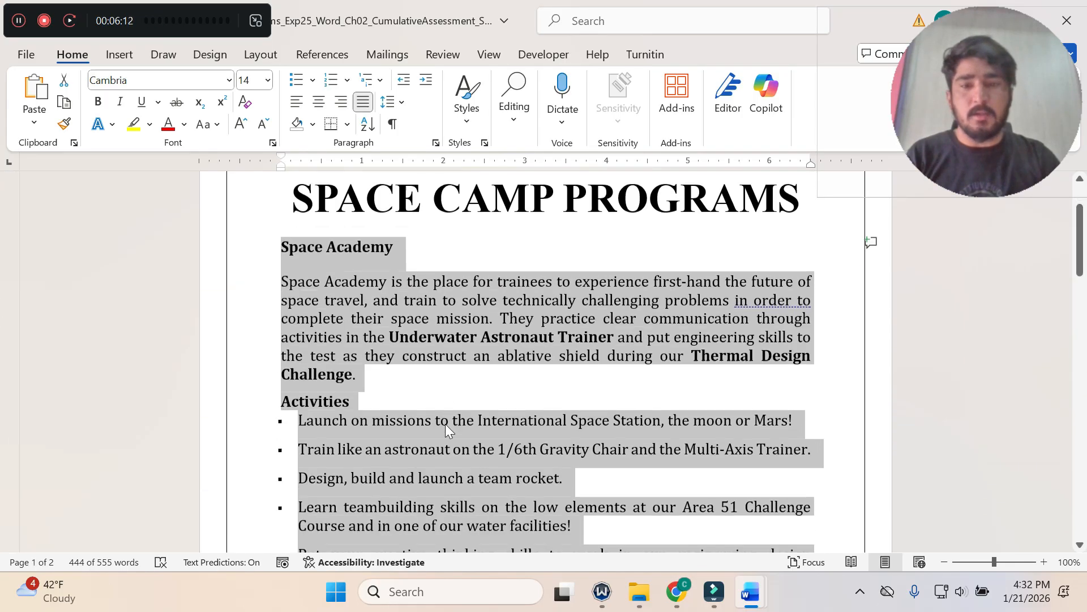
{"action": "scroll", "coordinate": [379, 384], "scroll_direction": "down", "scroll_amount": 3}
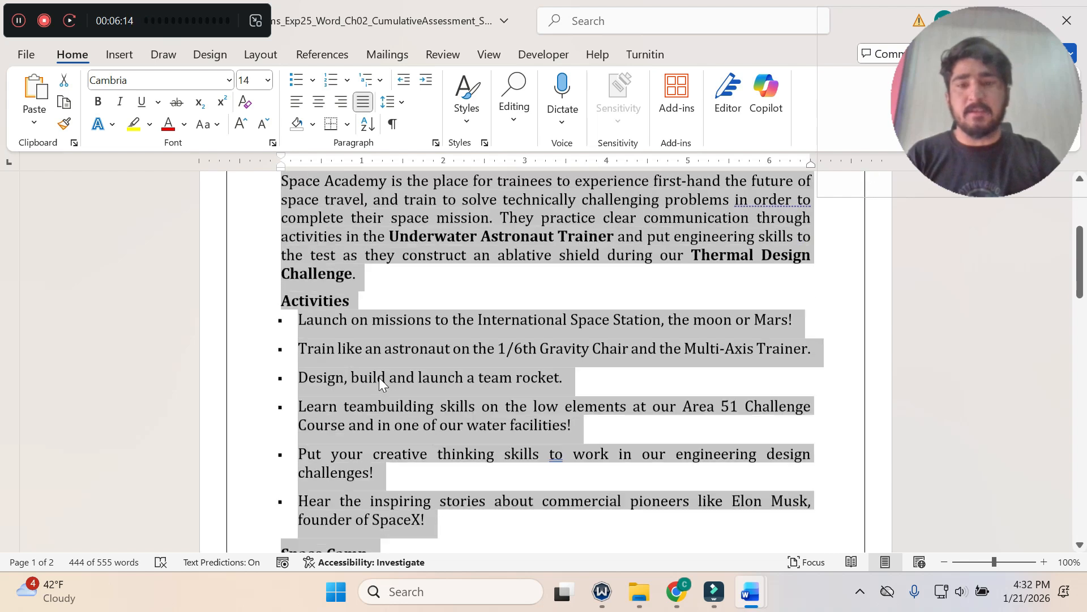
{"action": "left_click", "coordinate": [516, 490]}
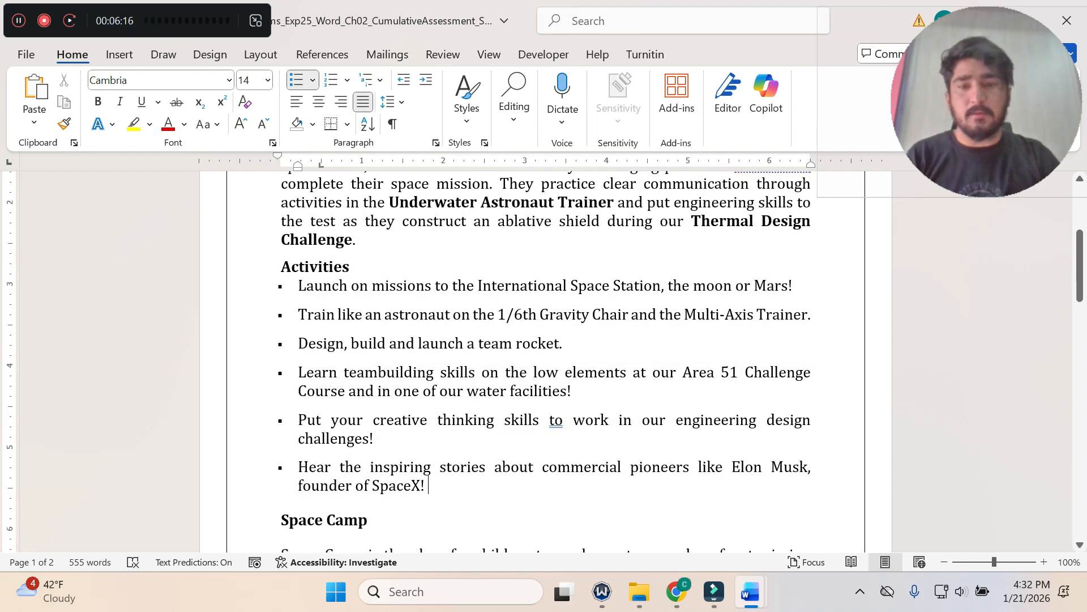
{"action": "key", "text": "ctrl+shift+Up"}
{"action": "key", "text": "ctrl+shift+Up"}
{"action": "key", "text": "ctrl+shift+Up"}
{"action": "key", "text": "ctrl+shift+Up"}
{"action": "key", "text": "ctrl+shift+Up"}
{"action": "key", "text": "ctrl+shift+Up"}
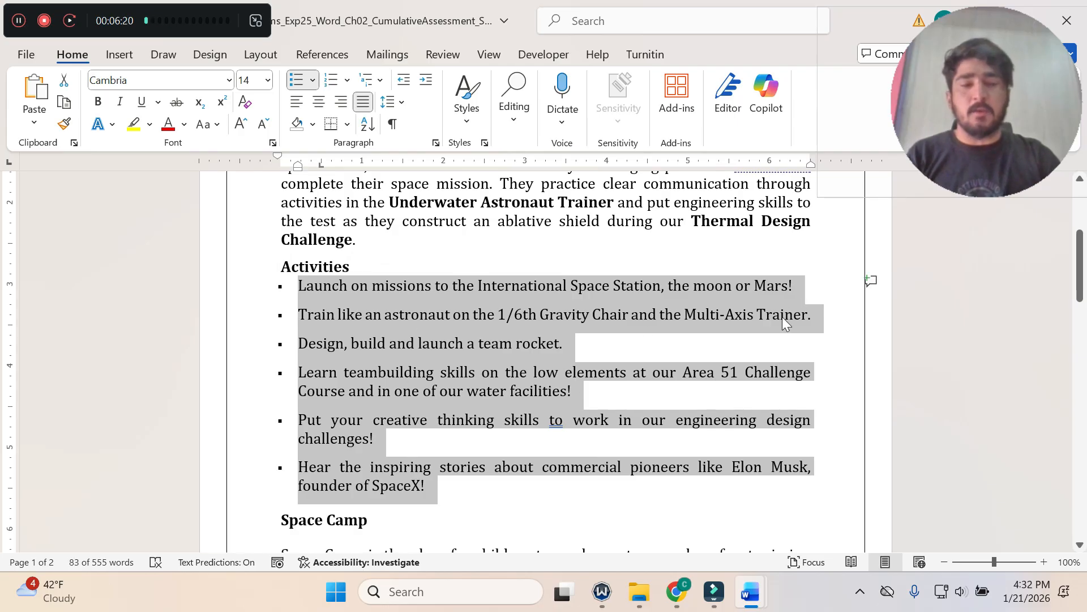
{"action": "mouse_move", "coordinate": [751, 591]}
{"action": "left_click", "coordinate": [645, 498]}
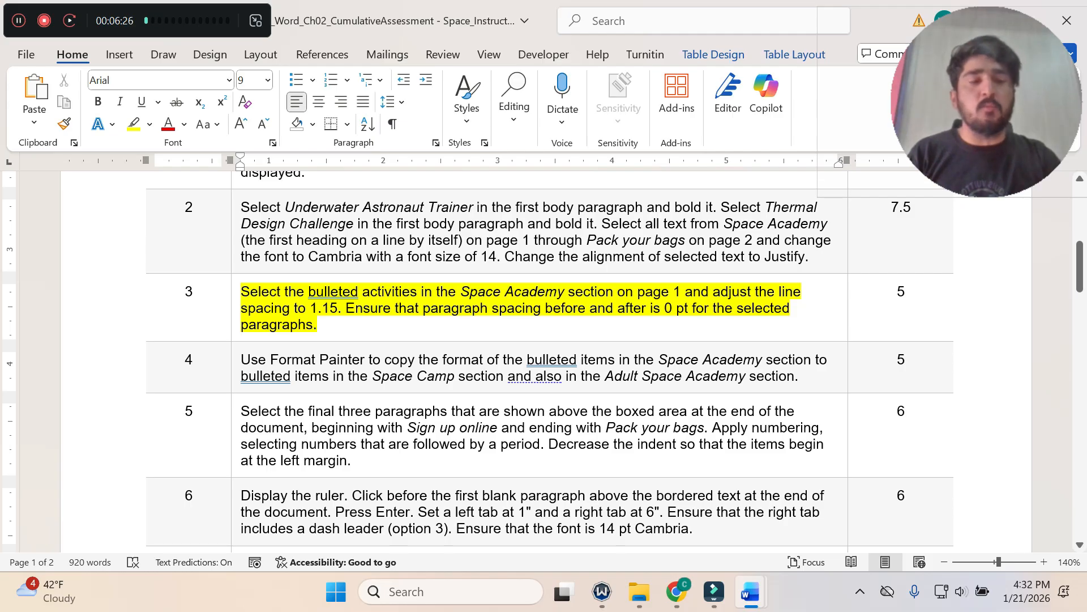
{"action": "mouse_move", "coordinate": [750, 591]}
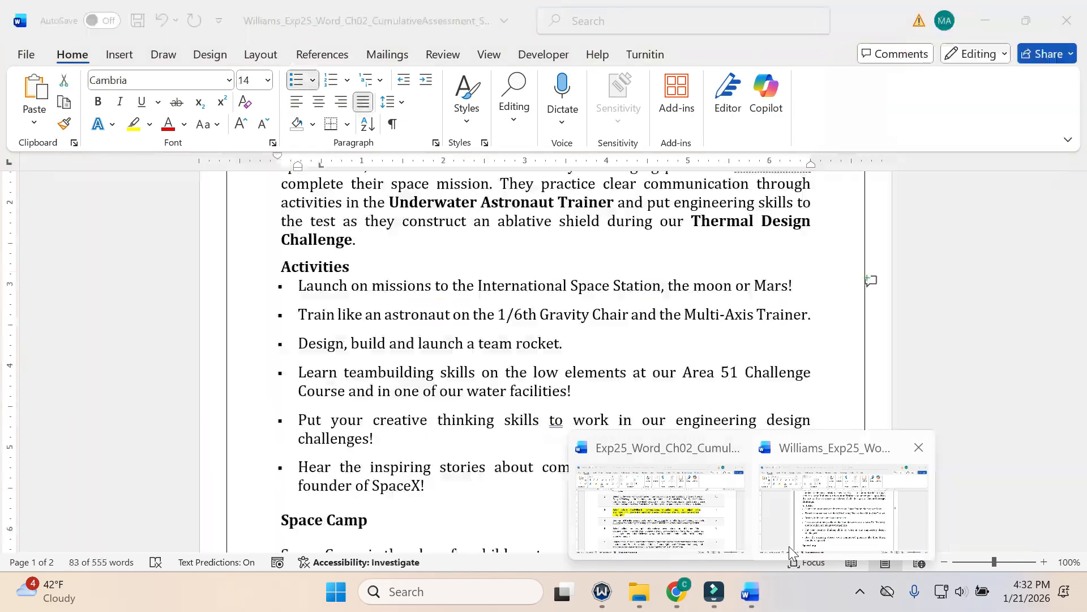
{"action": "left_click", "coordinate": [789, 541]}
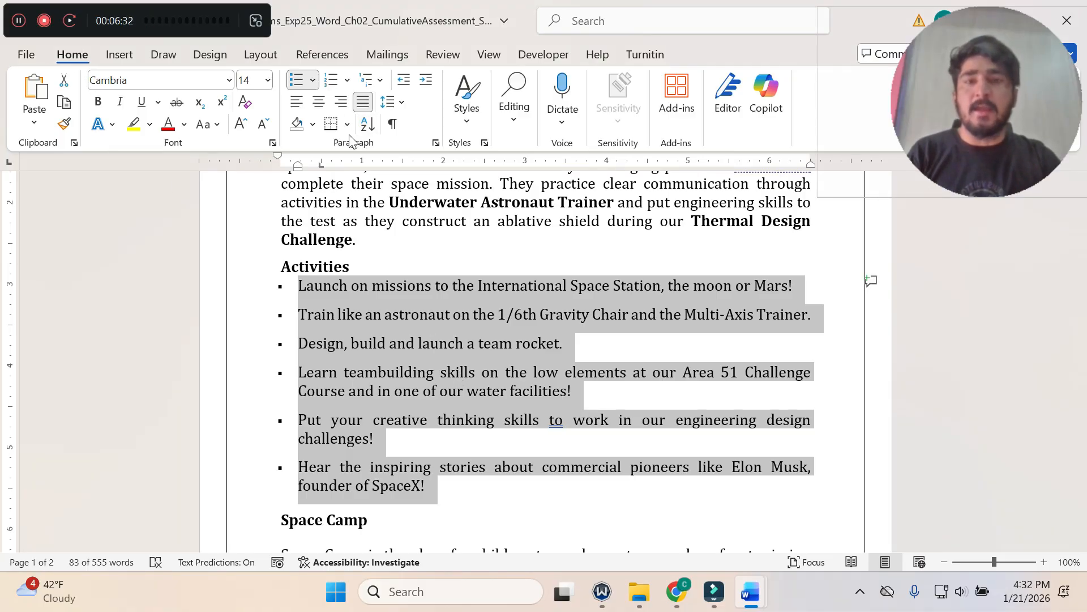
{"action": "left_click", "coordinate": [402, 103]}
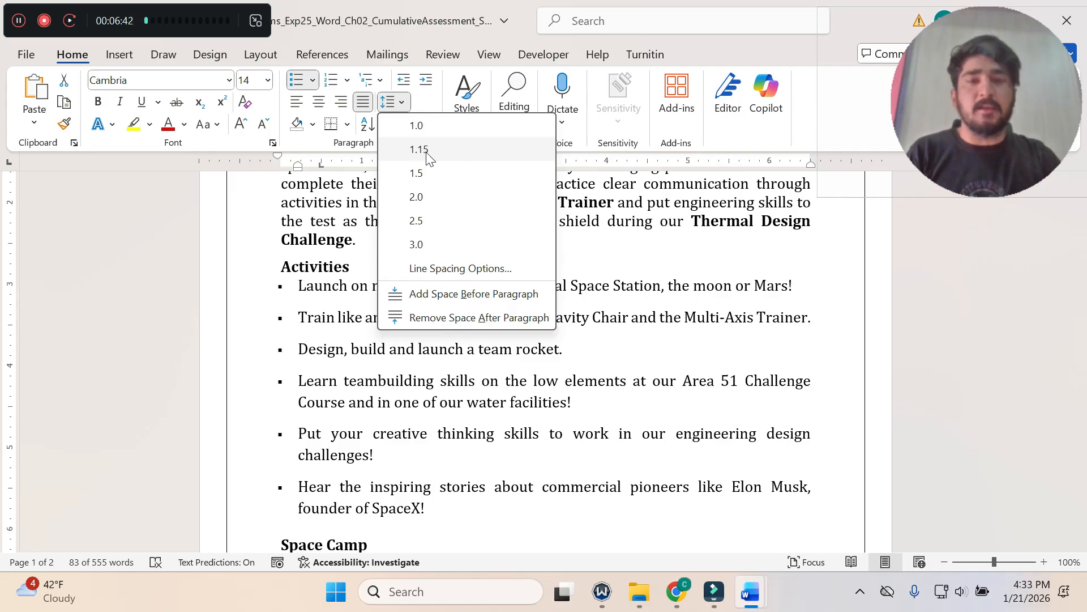
{"action": "left_click", "coordinate": [426, 150]}
Check instruction step 3, and set paragraph spacing before and after to 0 pt for the selected Space Academy bulleted activities.
{"action": "mouse_move", "coordinate": [751, 591]}
{"action": "left_click", "coordinate": [659, 499]}
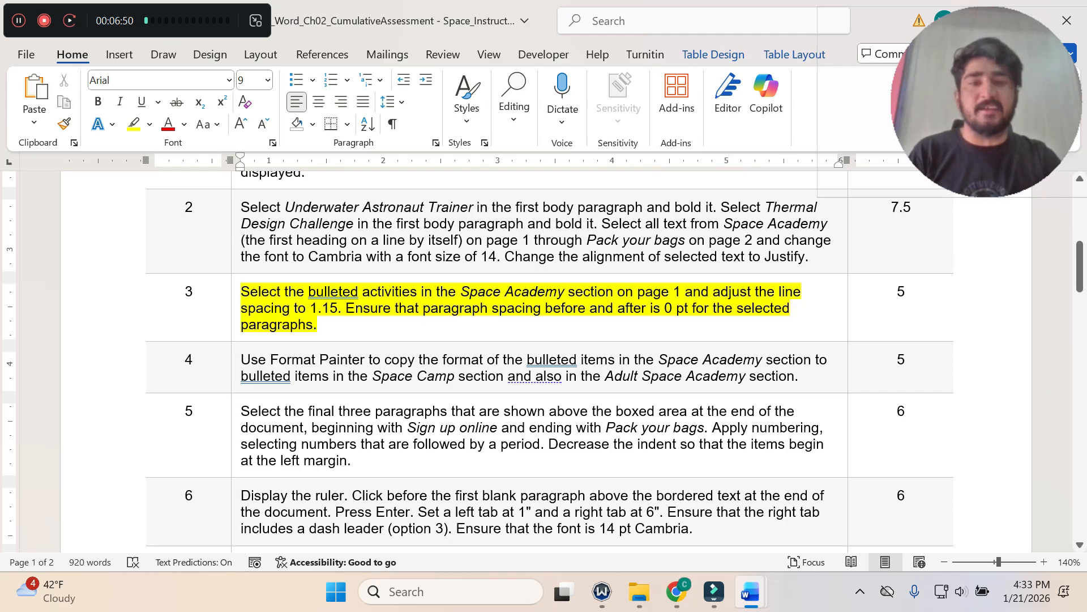
{"action": "mouse_move", "coordinate": [750, 591]}
{"action": "left_click", "coordinate": [820, 527]}
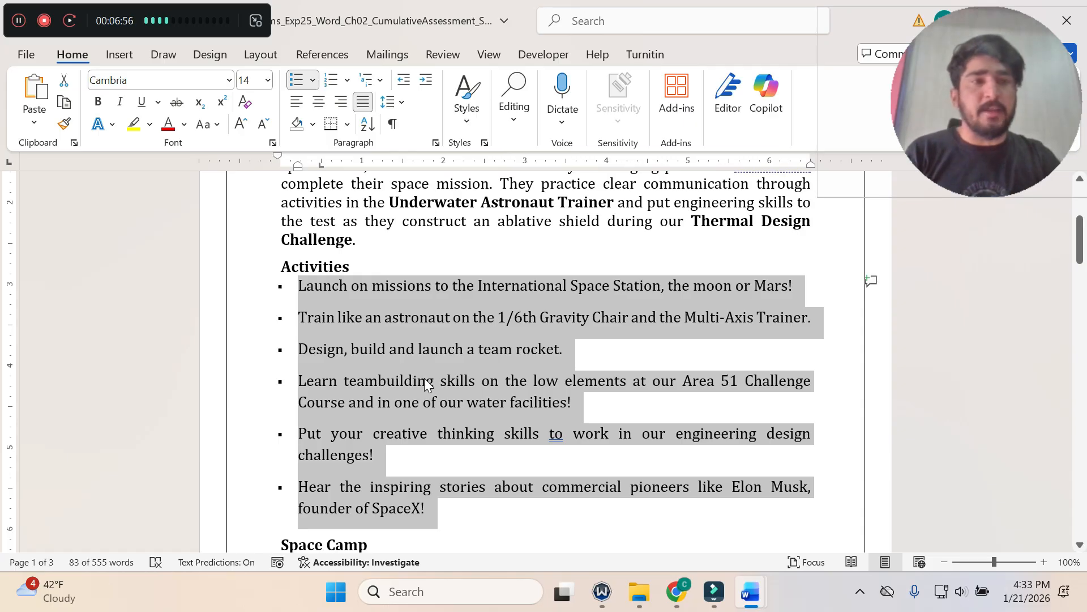
{"action": "left_click", "coordinate": [751, 593]}
{"action": "left_click", "coordinate": [668, 509]}
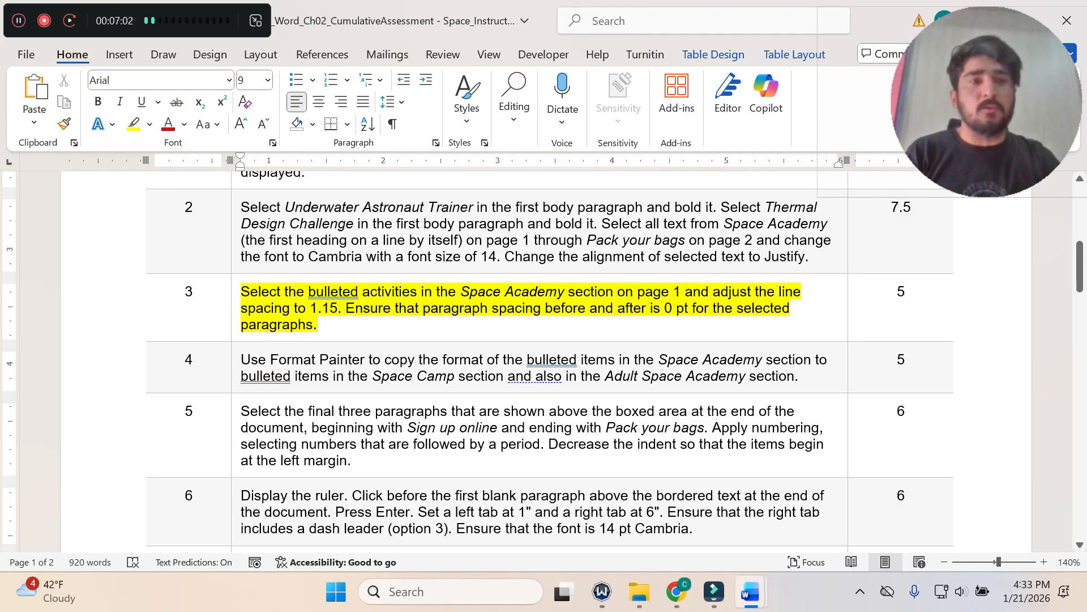
{"action": "left_click", "coordinate": [751, 593]}
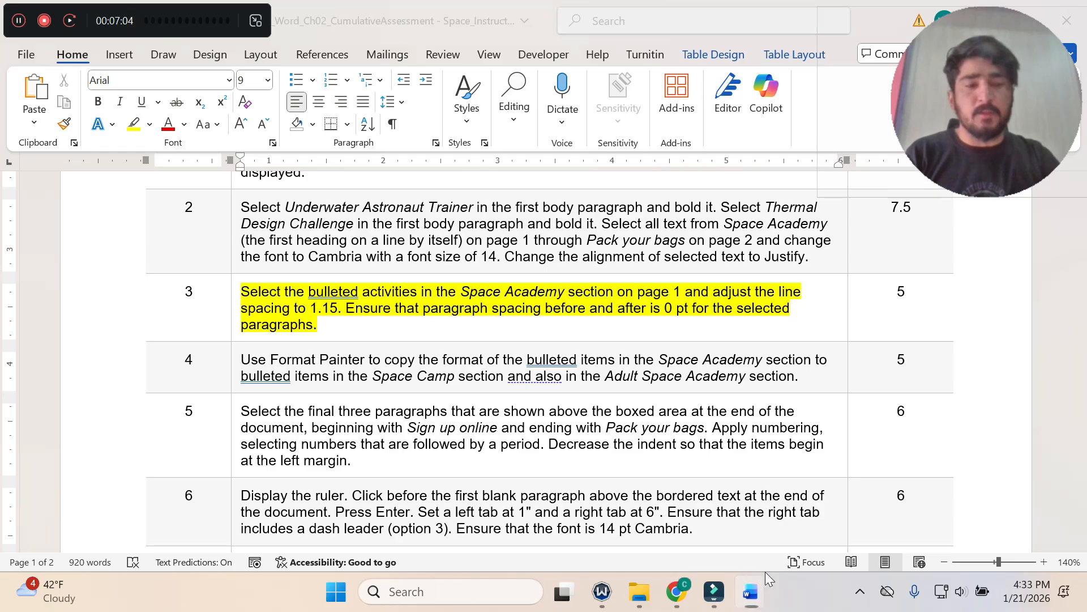
{"action": "left_click", "coordinate": [829, 504]}
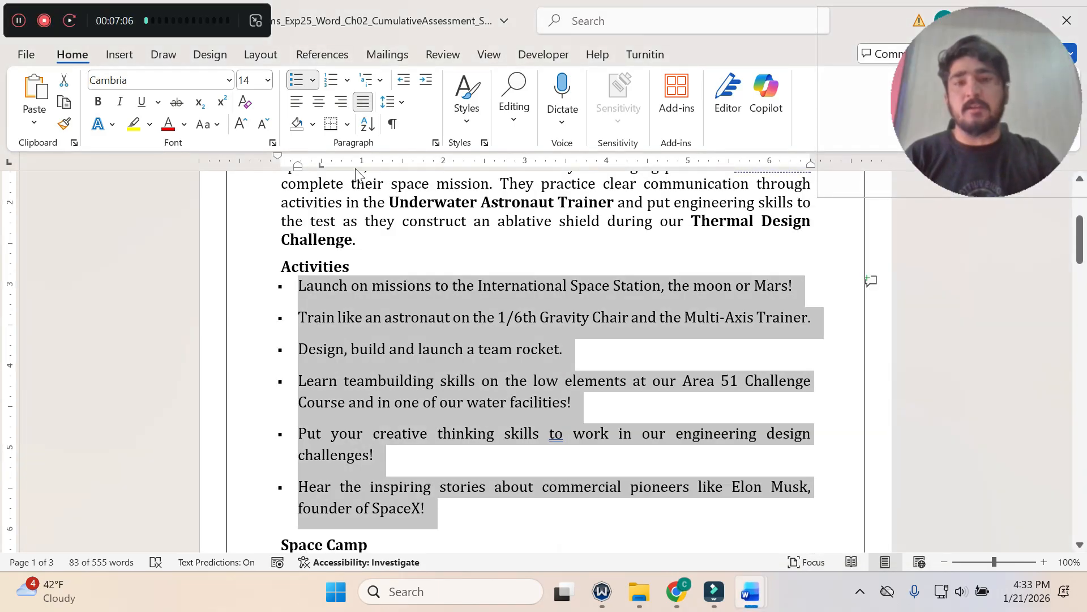
{"action": "left_click", "coordinate": [436, 145]}
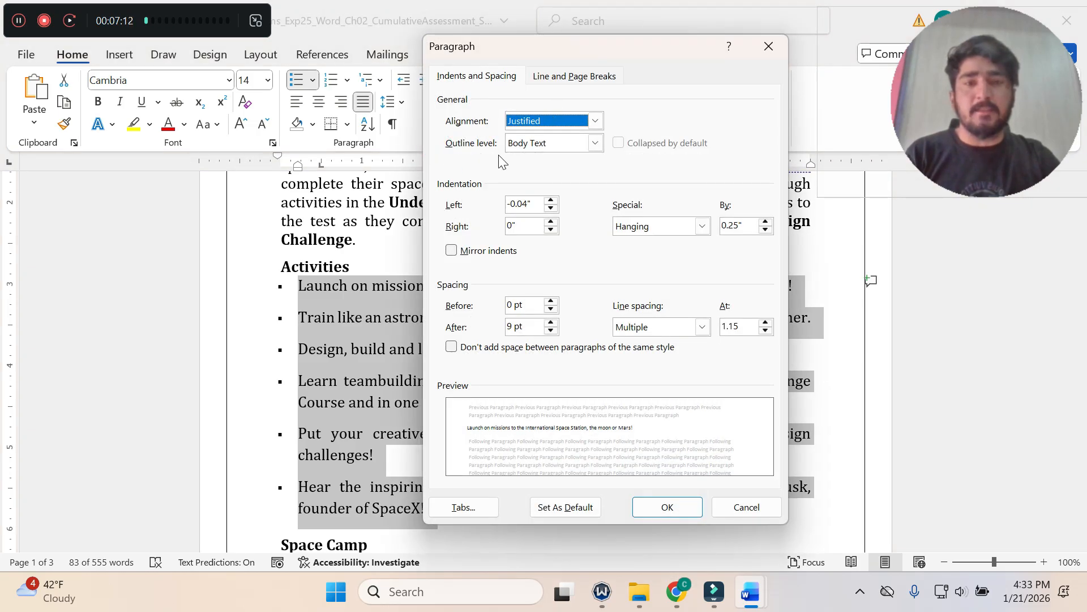
{"action": "left_click", "coordinate": [551, 306]}
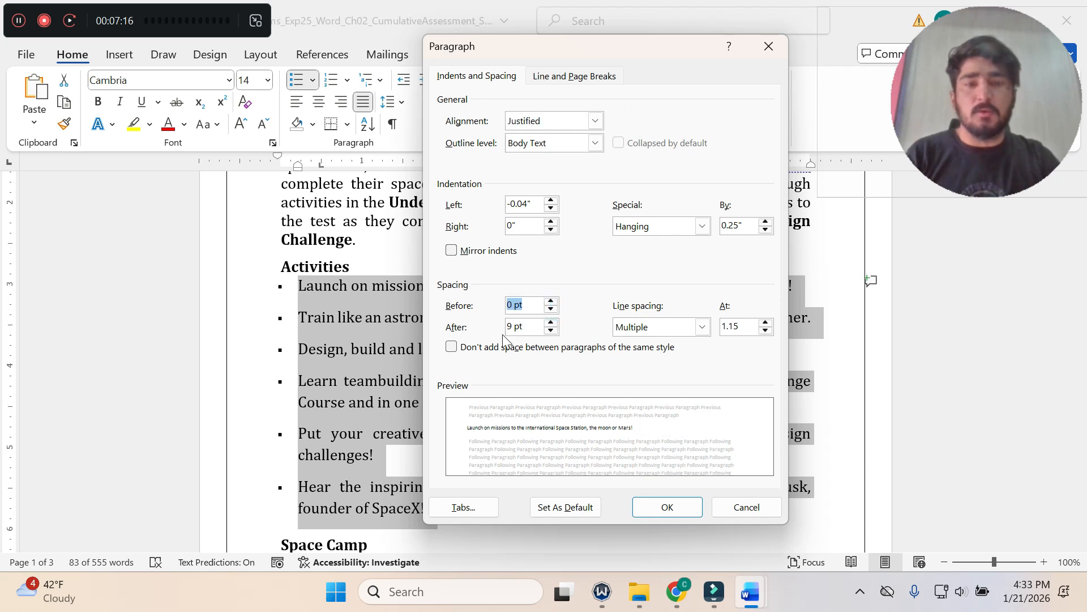
{"action": "left_click", "coordinate": [551, 330]}
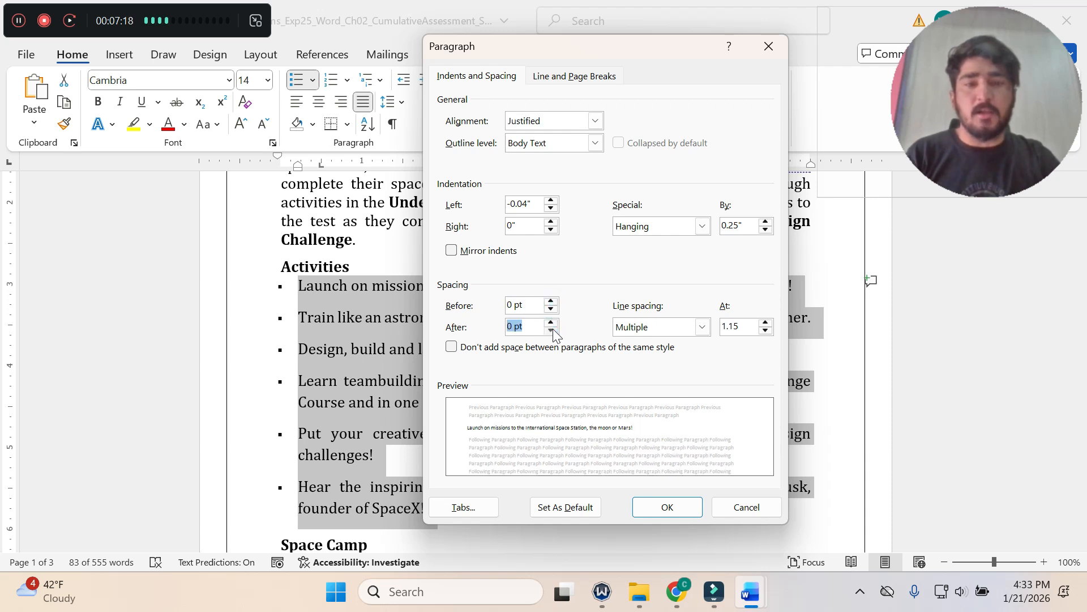
{"action": "left_click", "coordinate": [551, 330]}
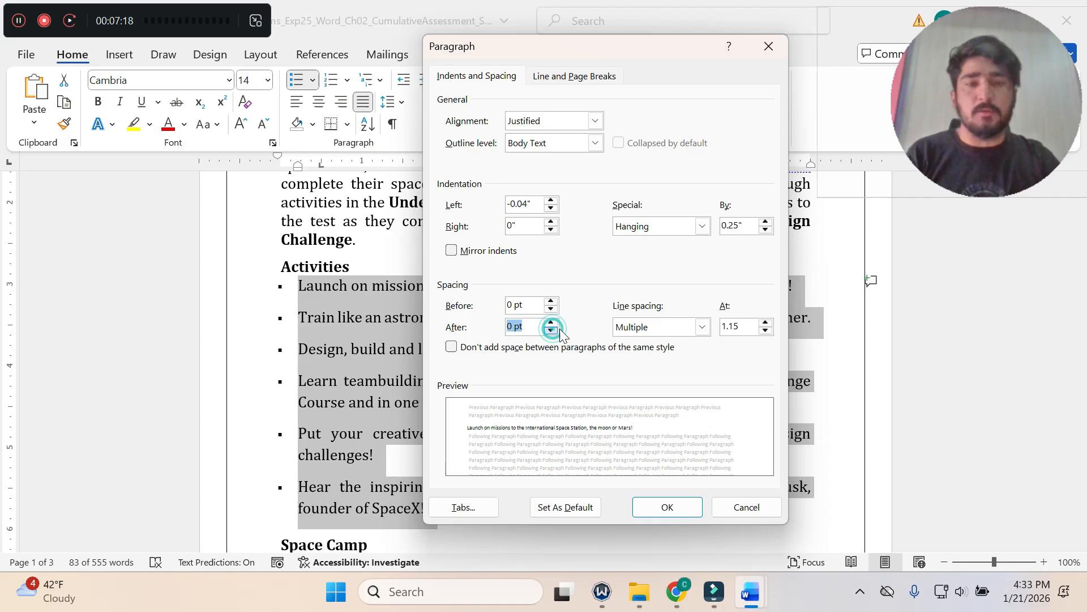
{"action": "left_click", "coordinate": [667, 506]}
In the instructions document, remove the yellow highlight from step 3 and highlight step 4 in yellow.
{"action": "mouse_move", "coordinate": [750, 591]}
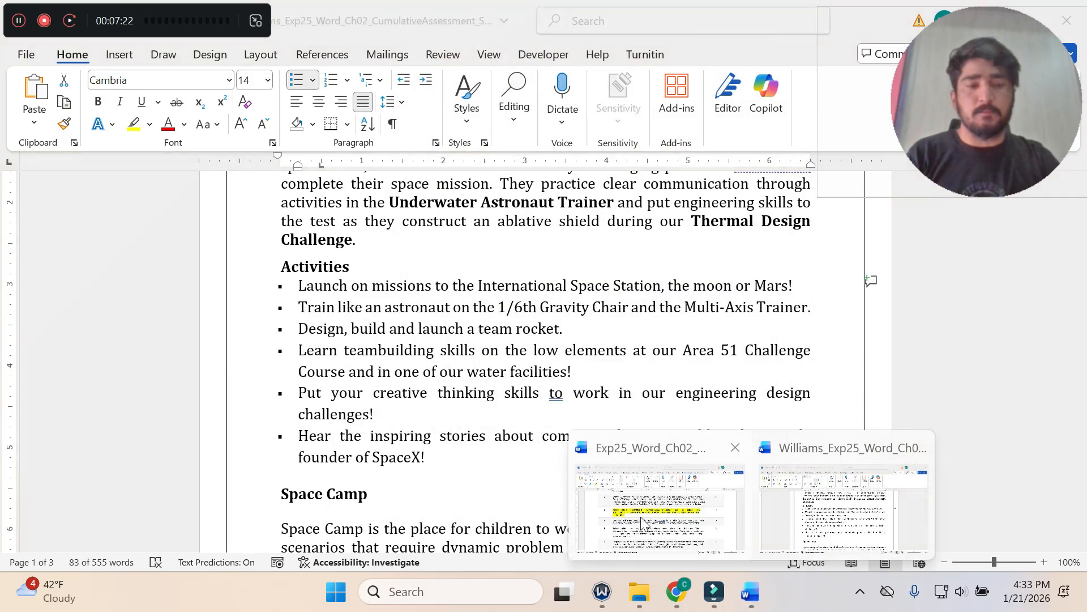
{"action": "left_click", "coordinate": [643, 522]}
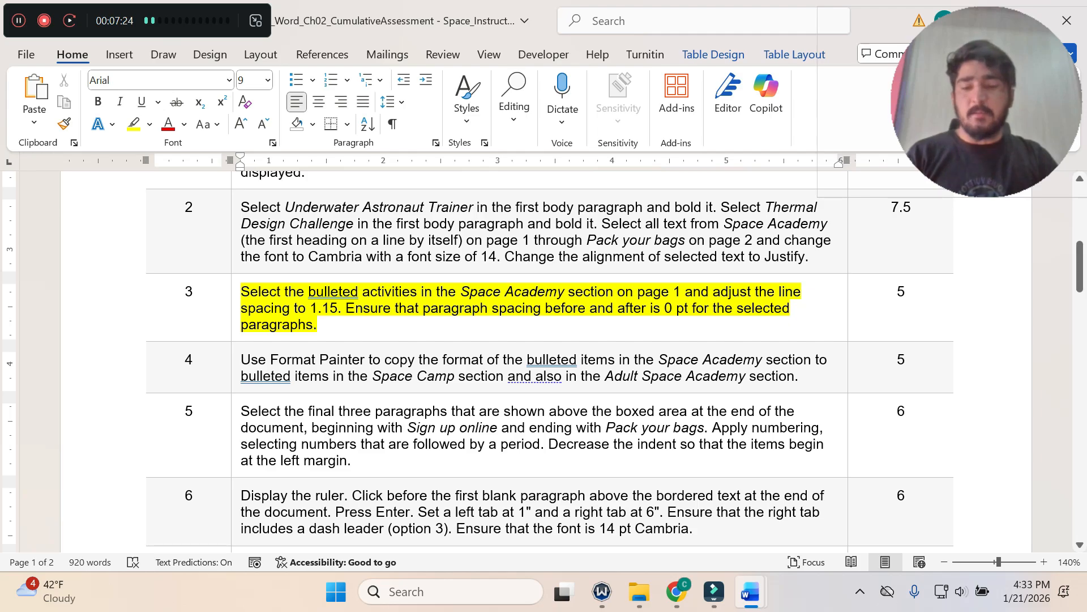
{"action": "key", "text": "ctrl+z"}
{"action": "scroll", "coordinate": [366, 318], "scroll_direction": "down", "scroll_amount": 1}
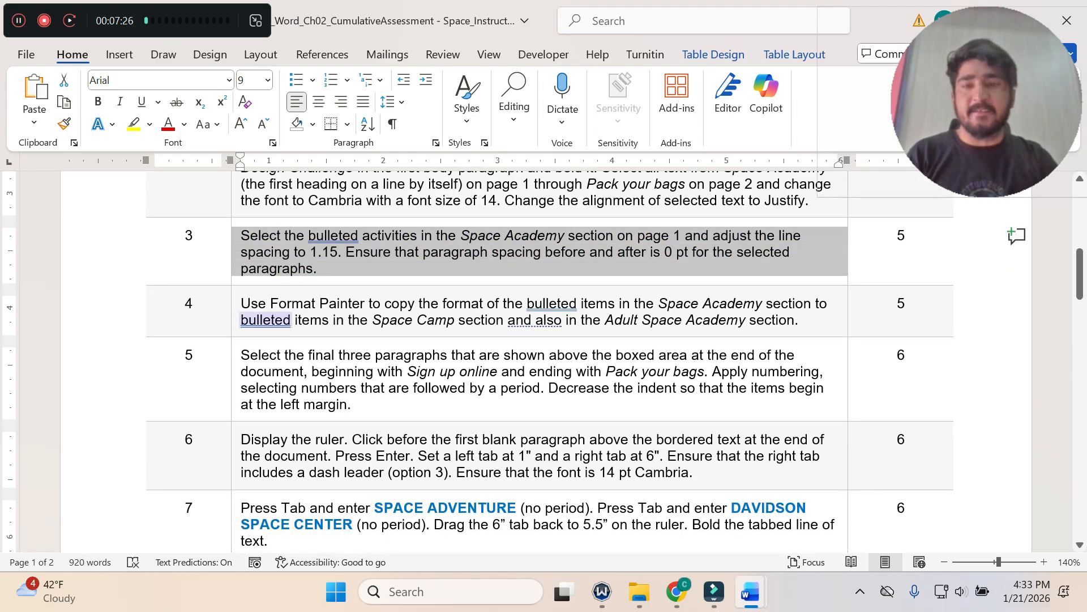
{"action": "left_click", "coordinate": [232, 310]}
{"action": "left_click", "coordinate": [311, 279]}
{"action": "left_click", "coordinate": [339, 343]}
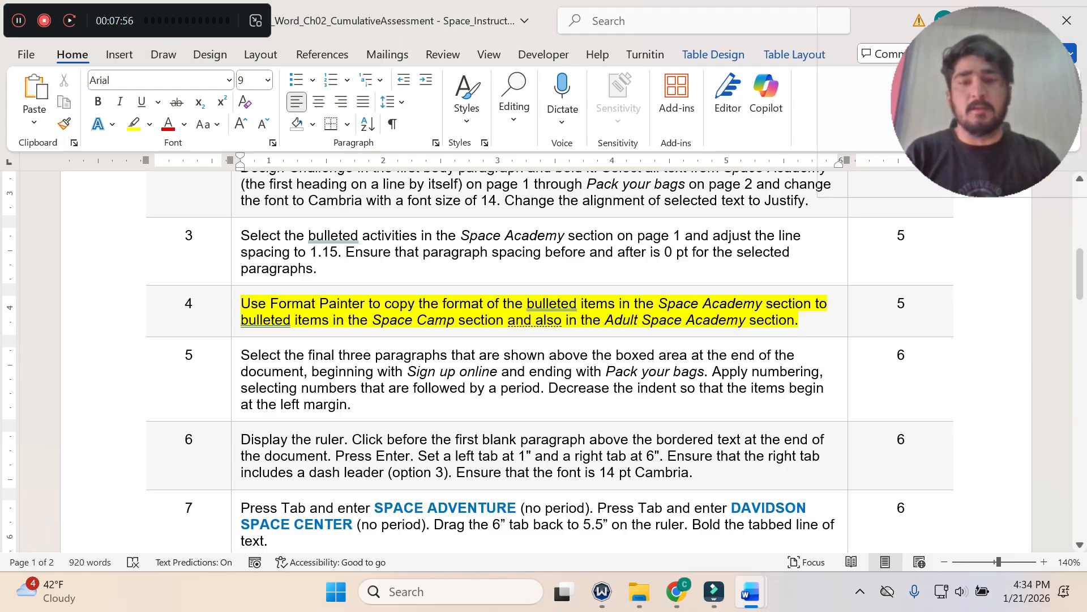
Use Format Painter to copy the Space Academy bullet formatting to all bulleted items in the Space Camp section, from page 1 onto page 2.
{"action": "mouse_move", "coordinate": [747, 596]}
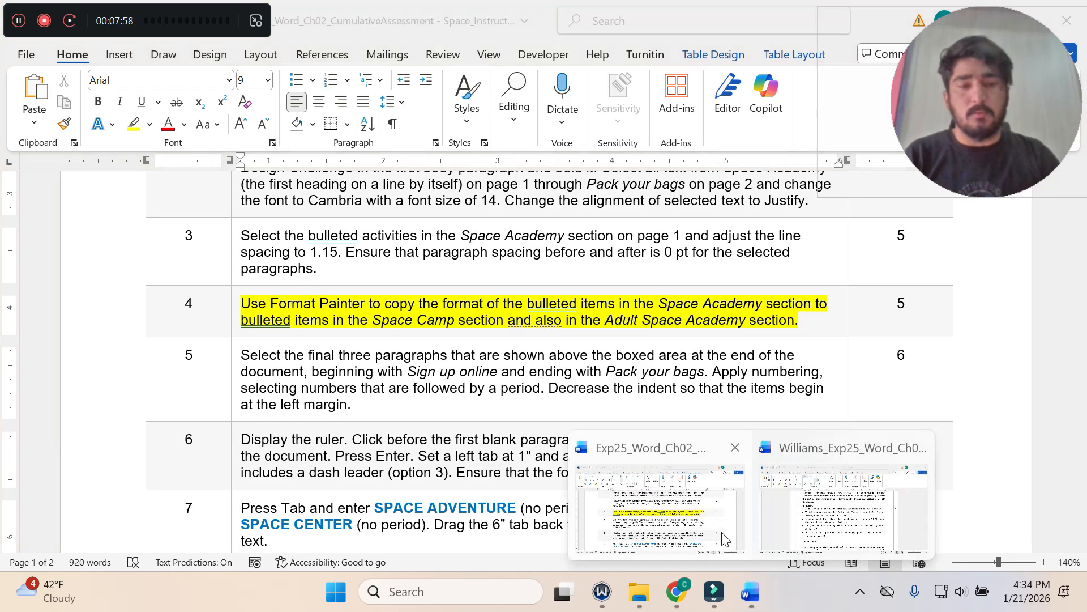
{"action": "left_click", "coordinate": [764, 532]}
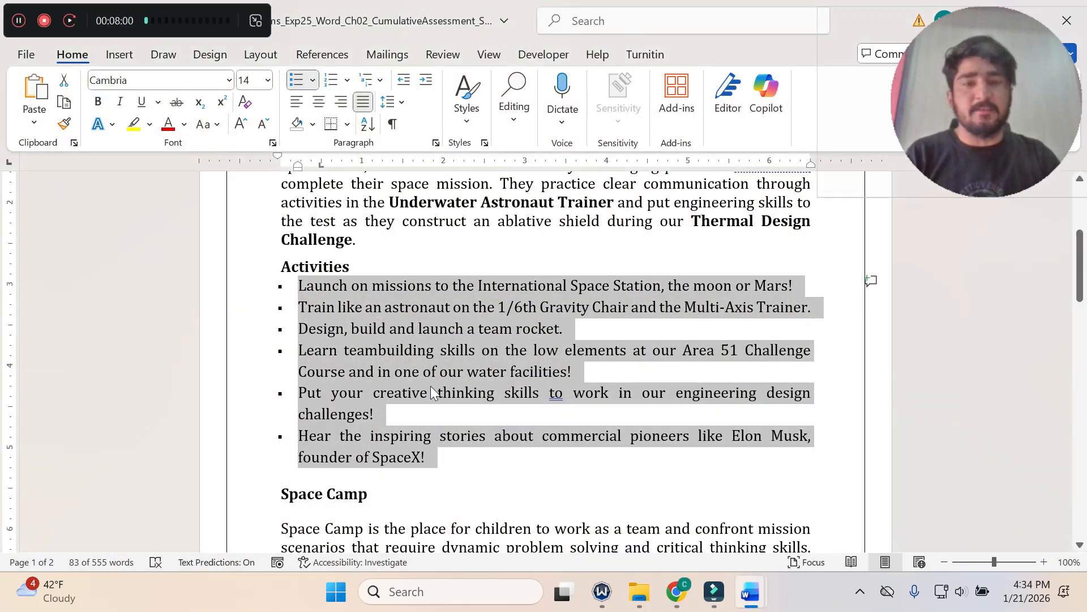
{"action": "left_click", "coordinate": [66, 128]}
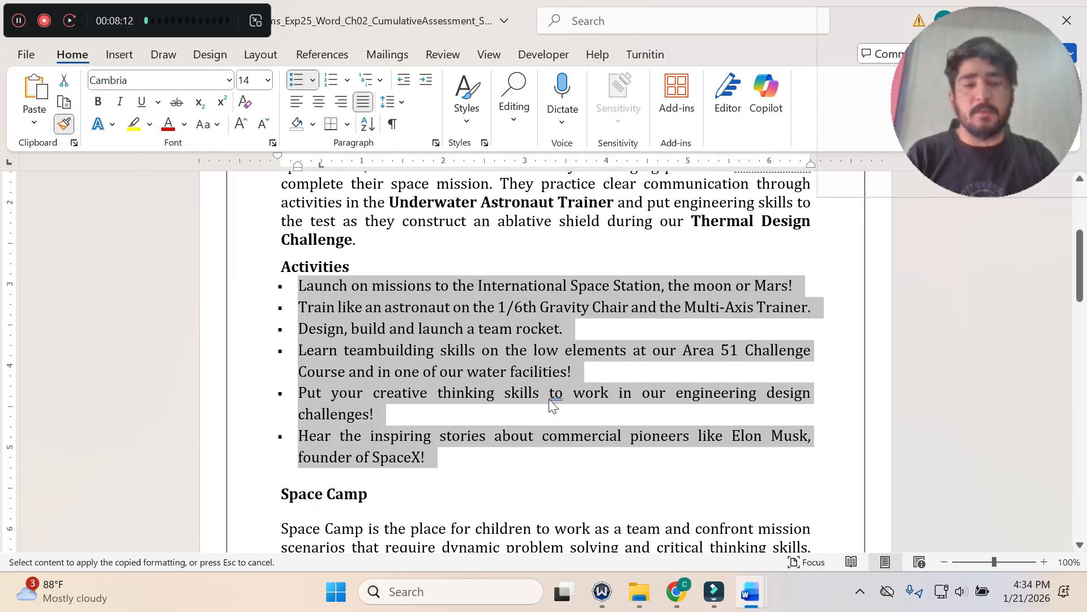
{"action": "scroll", "coordinate": [552, 405], "scroll_direction": "down", "scroll_amount": 1}
{"action": "left_click", "coordinate": [750, 592]}
{"action": "left_click", "coordinate": [657, 492]}
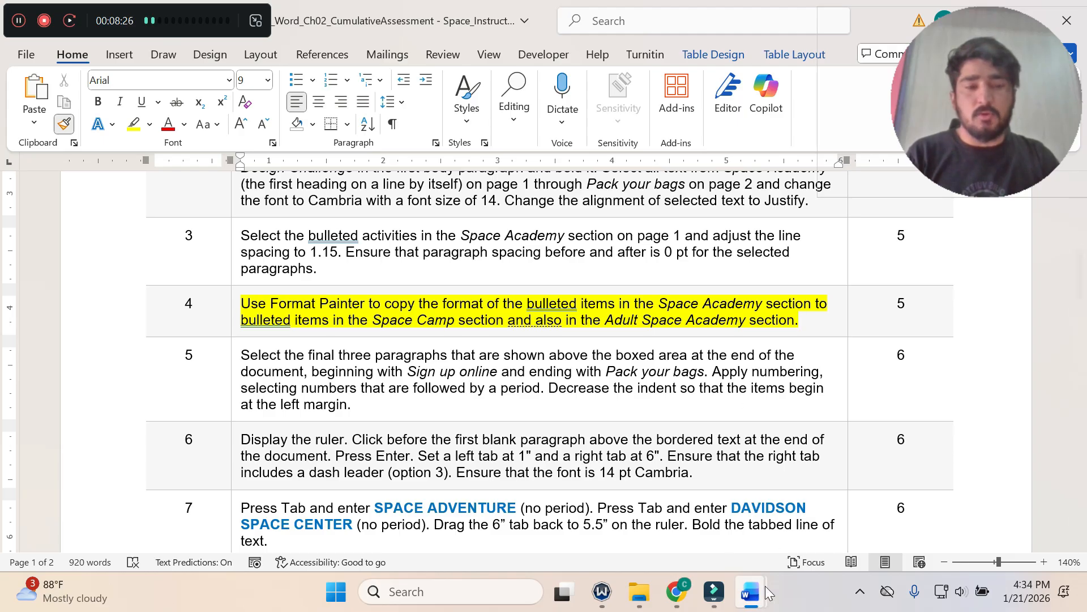
{"action": "mouse_move", "coordinate": [750, 591]}
{"action": "left_click", "coordinate": [803, 526]}
{"action": "scroll", "coordinate": [616, 388], "scroll_direction": "down", "scroll_amount": 5}
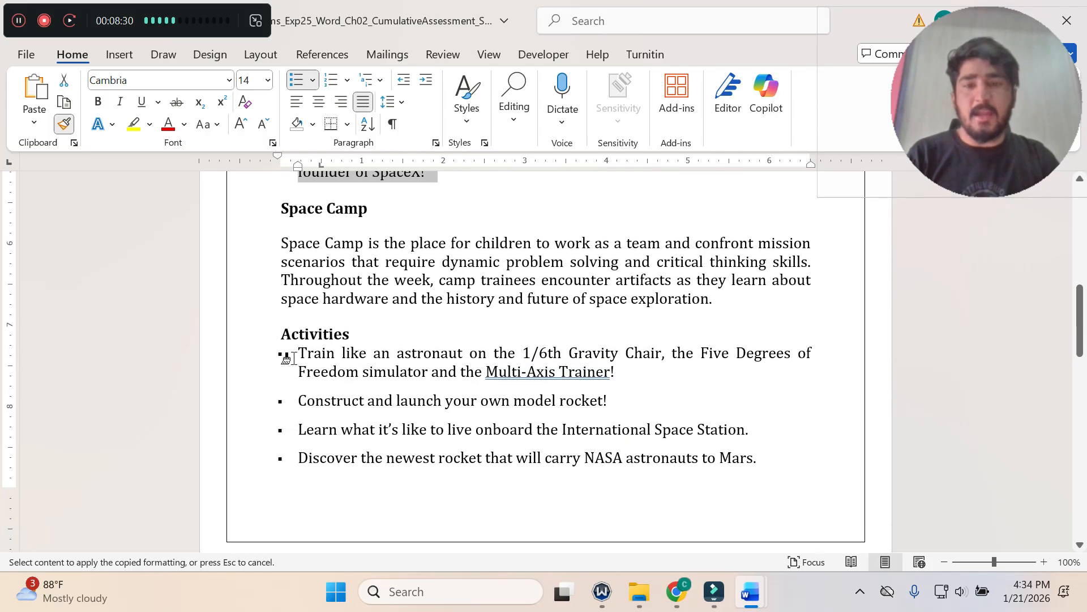
{"action": "scroll", "coordinate": [283, 352], "scroll_direction": "down", "scroll_amount": 6}
{"action": "scroll", "coordinate": [284, 351], "scroll_direction": "up", "scroll_amount": 3}
{"action": "scroll", "coordinate": [437, 315], "scroll_direction": "up", "scroll_amount": 3}
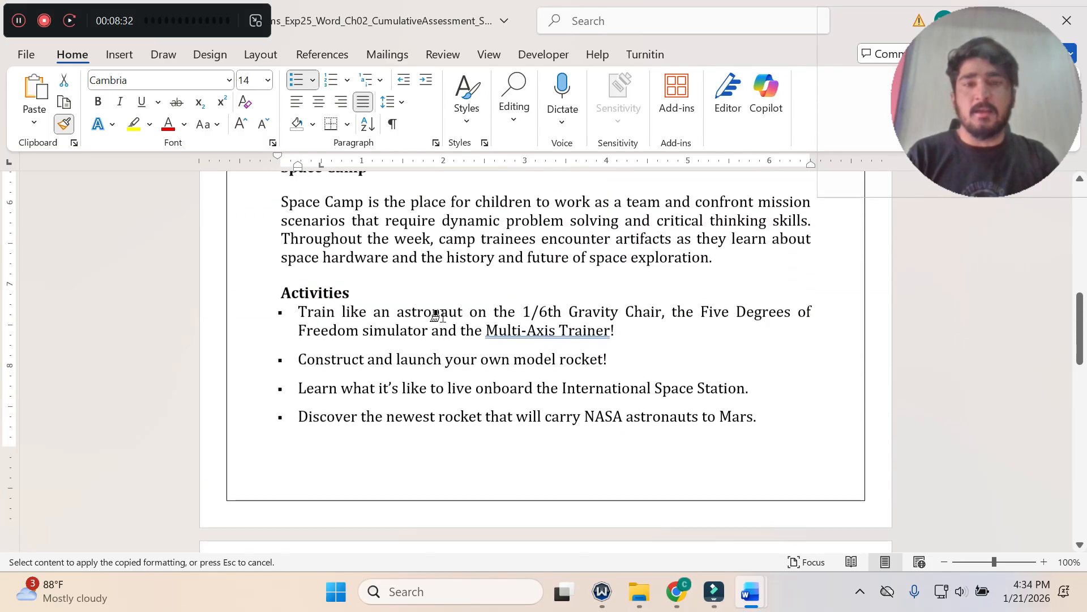
{"action": "scroll", "coordinate": [440, 313], "scroll_direction": "down", "scroll_amount": 3}
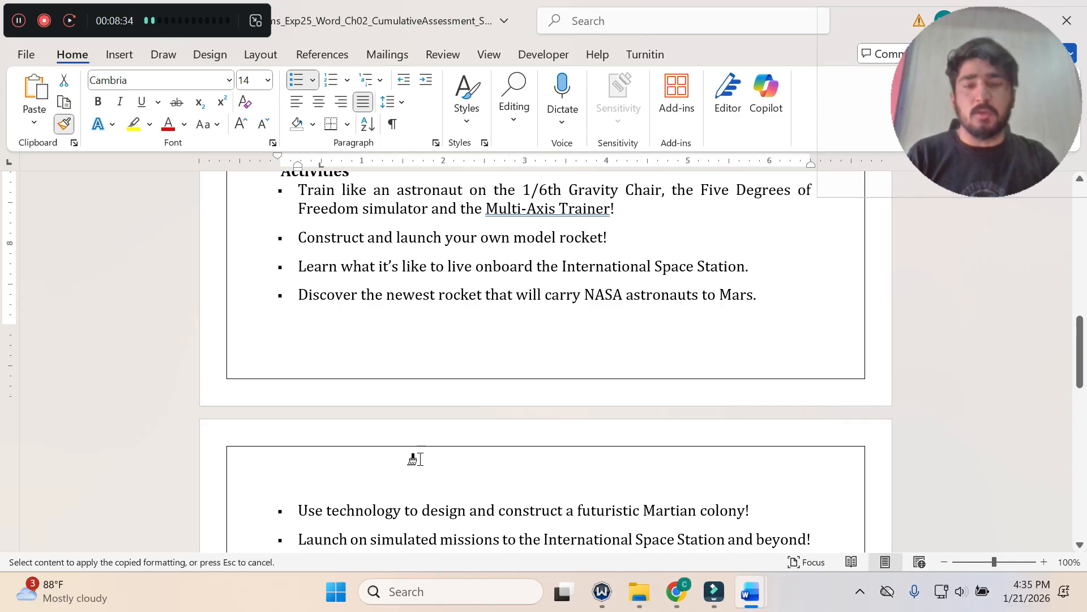
{"action": "scroll", "coordinate": [492, 427], "scroll_direction": "down", "scroll_amount": 3}
{"action": "scroll", "coordinate": [442, 348], "scroll_direction": "up", "scroll_amount": 5}
{"action": "scroll", "coordinate": [442, 349], "scroll_direction": "up", "scroll_amount": 2}
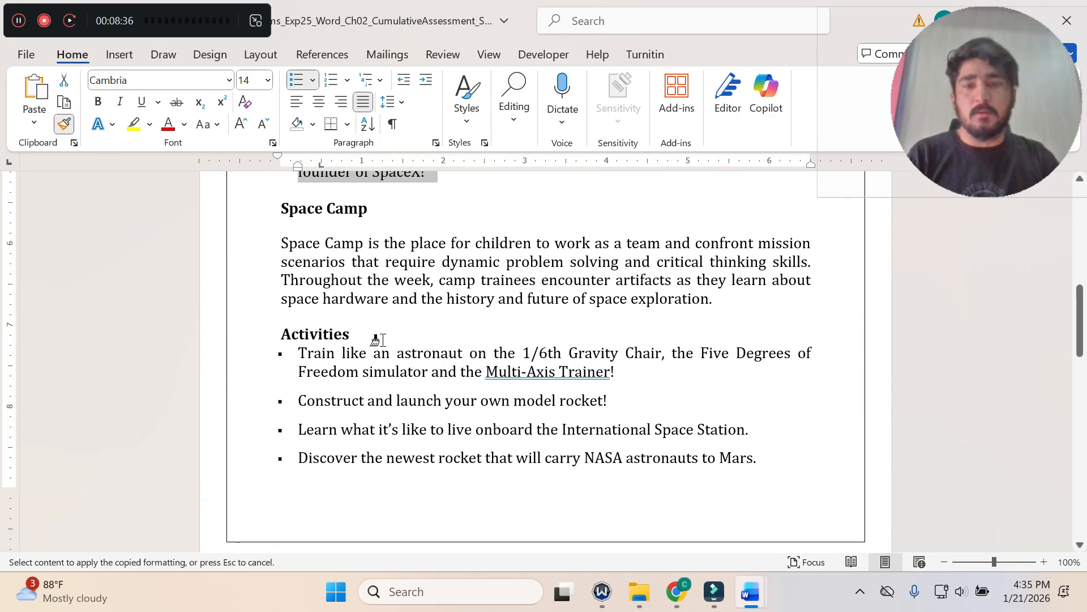
{"action": "mouse_move", "coordinate": [298, 346]}
{"action": "left_mouse_down"}
{"action": "mouse_move", "coordinate": [395, 401]}
{"action": "mouse_move", "coordinate": [621, 432]}
{"action": "mouse_move", "coordinate": [626, 444]}
{"action": "mouse_move", "coordinate": [597, 475]}
{"action": "mouse_move", "coordinate": [606, 486]}
{"action": "left_mouse_up"}
Review the formatting of the Space Camp bulleted items across both pages, and recheck step 4 in the instructions document.
{"action": "scroll", "coordinate": [621, 436], "scroll_direction": "down", "scroll_amount": 4}
{"action": "scroll", "coordinate": [622, 432], "scroll_direction": "down", "scroll_amount": 3}
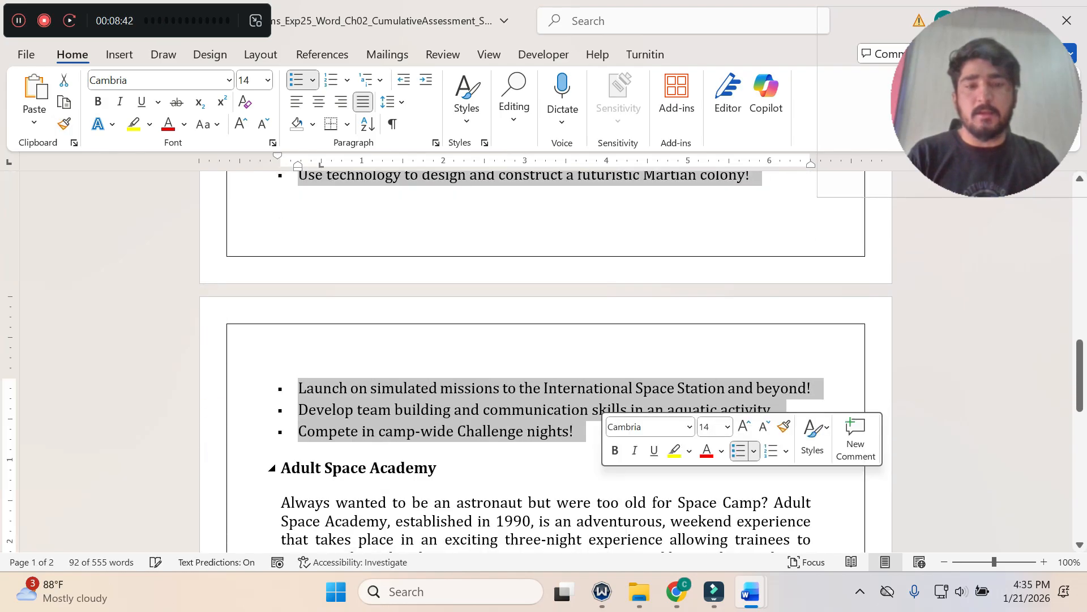
{"action": "scroll", "coordinate": [606, 486], "scroll_direction": "up", "scroll_amount": 2}
{"action": "scroll", "coordinate": [459, 324], "scroll_direction": "up", "scroll_amount": 2}
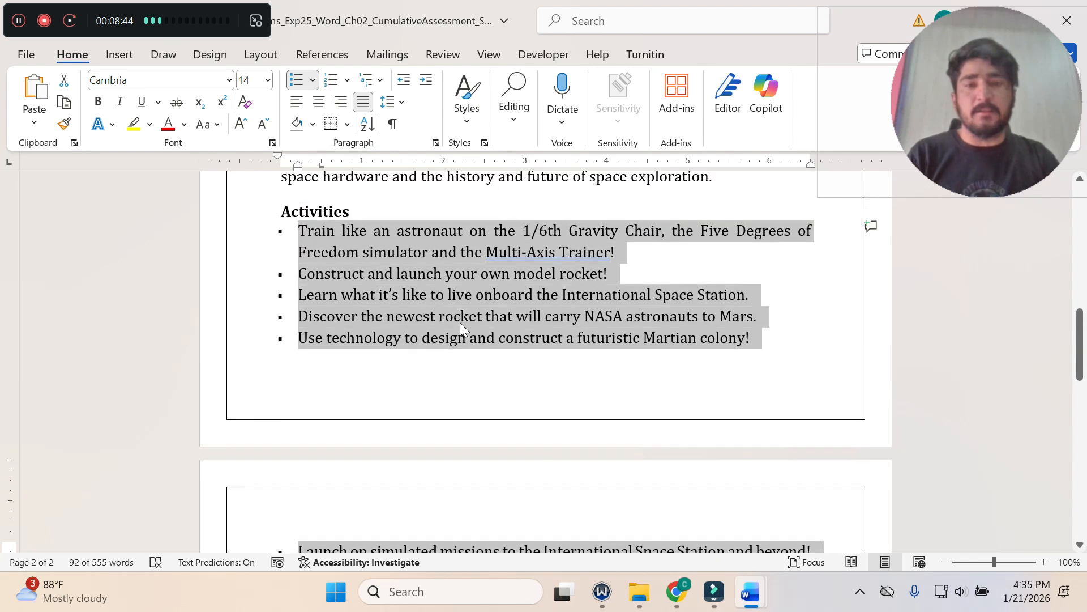
{"action": "scroll", "coordinate": [492, 391], "scroll_direction": "down", "scroll_amount": 2}
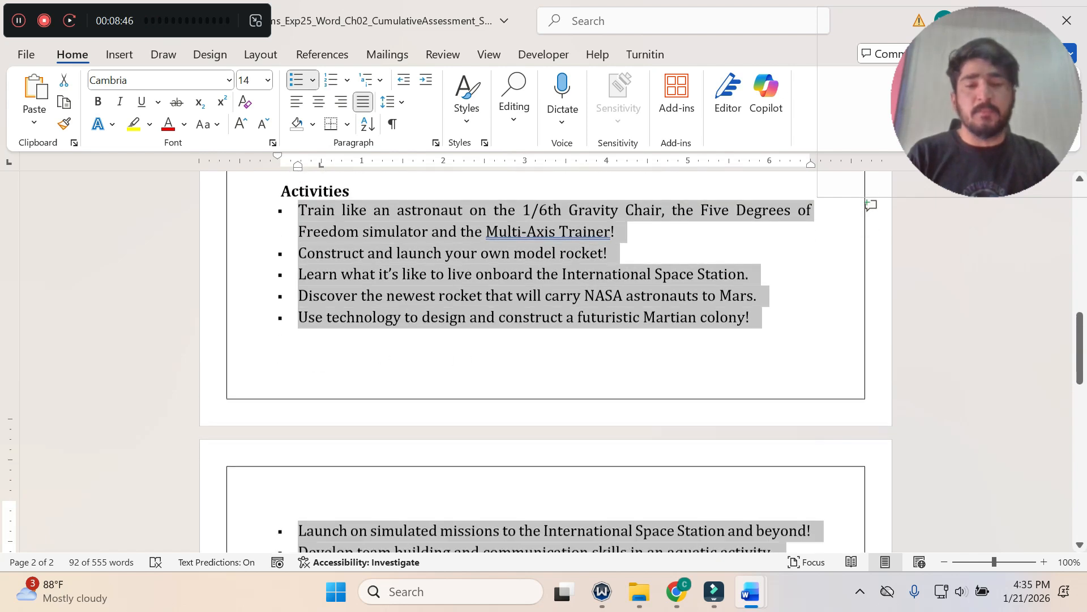
{"action": "scroll", "coordinate": [492, 391], "scroll_direction": "up", "scroll_amount": 5}
{"action": "scroll", "coordinate": [492, 387], "scroll_direction": "up", "scroll_amount": 2}
{"action": "scroll", "coordinate": [492, 382], "scroll_direction": "down", "scroll_amount": 2}
{"action": "scroll", "coordinate": [492, 383], "scroll_direction": "up", "scroll_amount": 2}
{"action": "scroll", "coordinate": [492, 383], "scroll_direction": "down", "scroll_amount": 1}
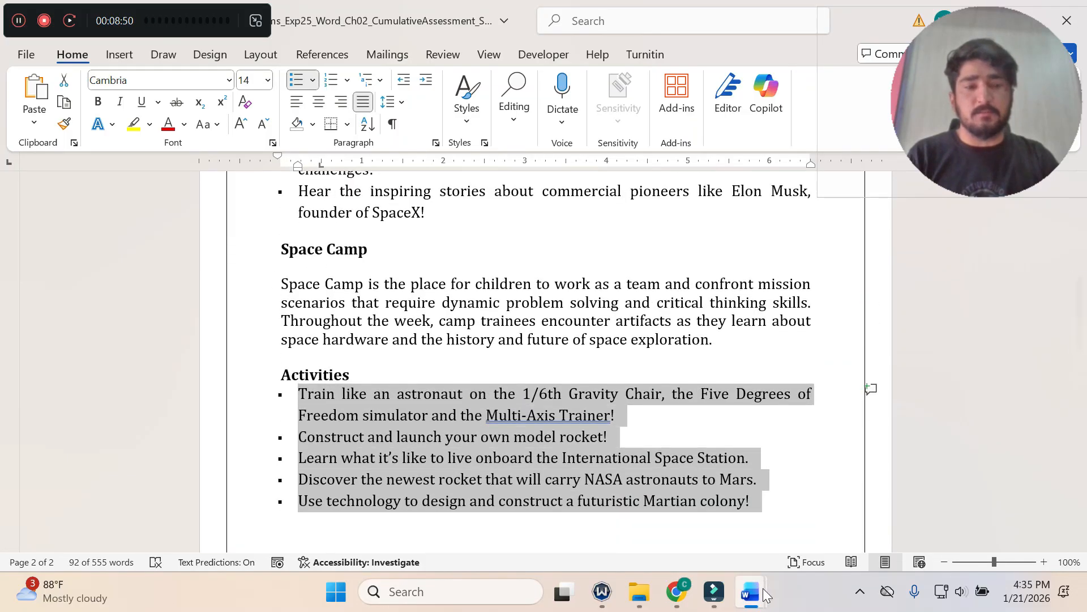
{"action": "mouse_move", "coordinate": [751, 591]}
{"action": "left_click", "coordinate": [662, 504]}
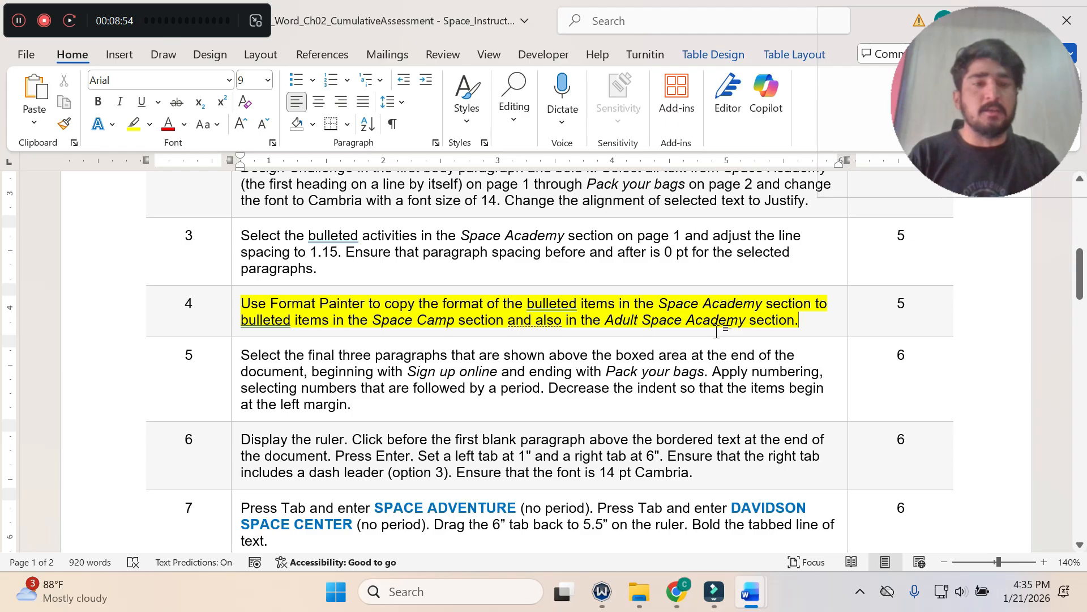
Use Format Painter to copy the Space Camp bullet formatting to the Adult Space Academy activities, through the line "It's as easy as 1-2-3:".
{"action": "mouse_move", "coordinate": [750, 592]}
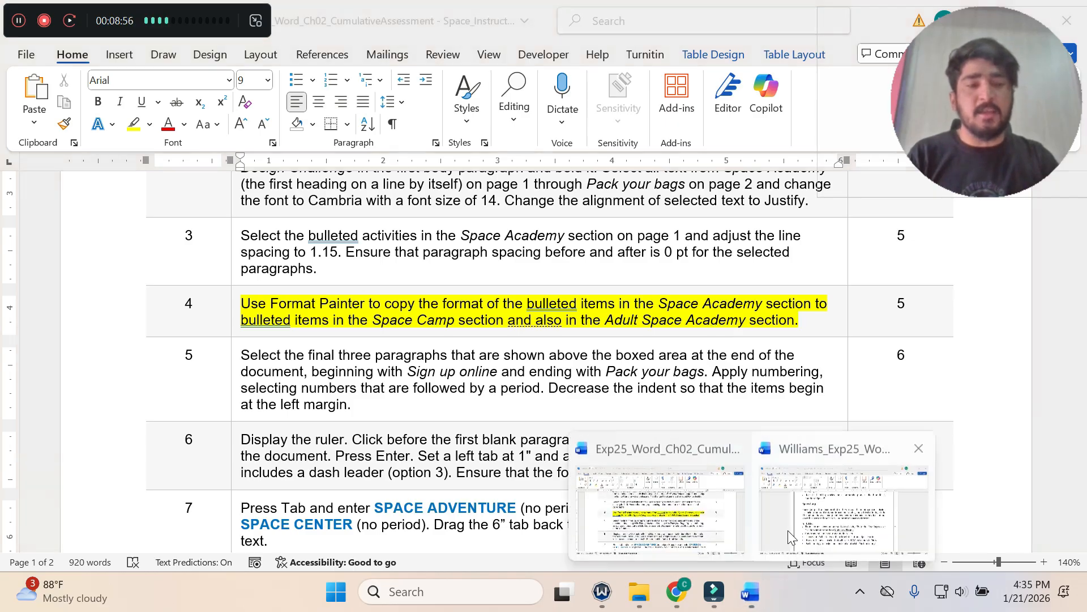
{"action": "left_click", "coordinate": [884, 521]}
{"action": "scroll", "coordinate": [505, 433], "scroll_direction": "down", "scroll_amount": 3}
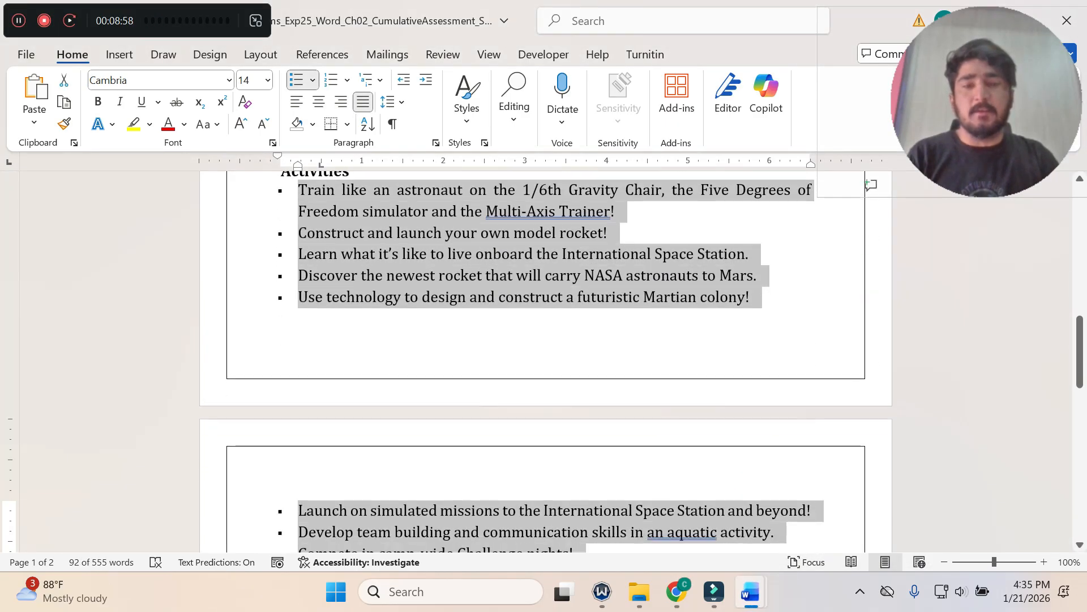
{"action": "left_click", "coordinate": [65, 125]}
{"action": "scroll", "coordinate": [504, 385], "scroll_direction": "down", "scroll_amount": 2}
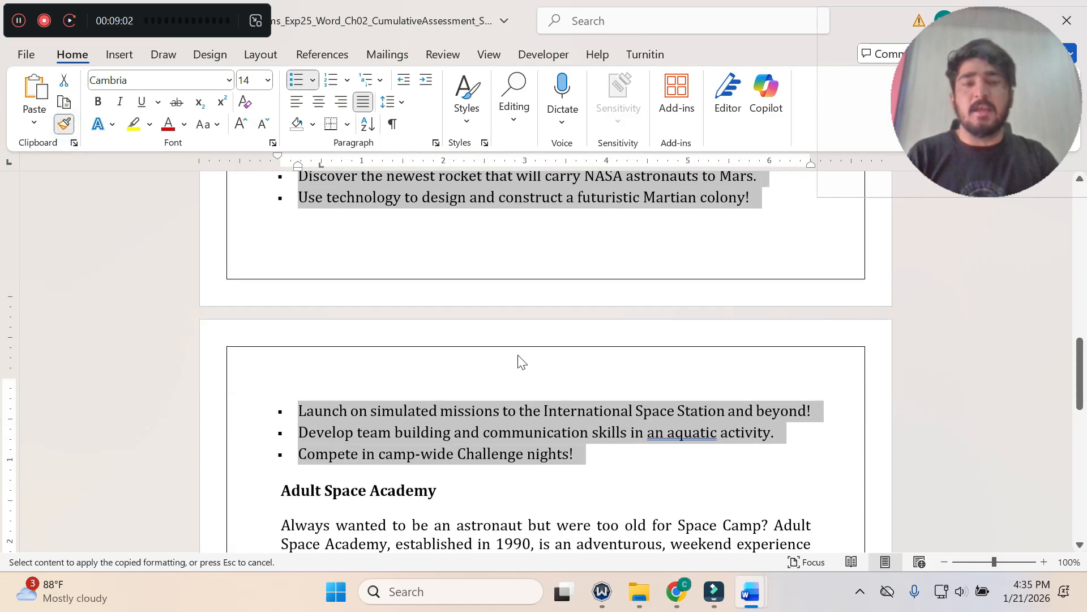
{"action": "scroll", "coordinate": [557, 426], "scroll_direction": "down", "scroll_amount": 3}
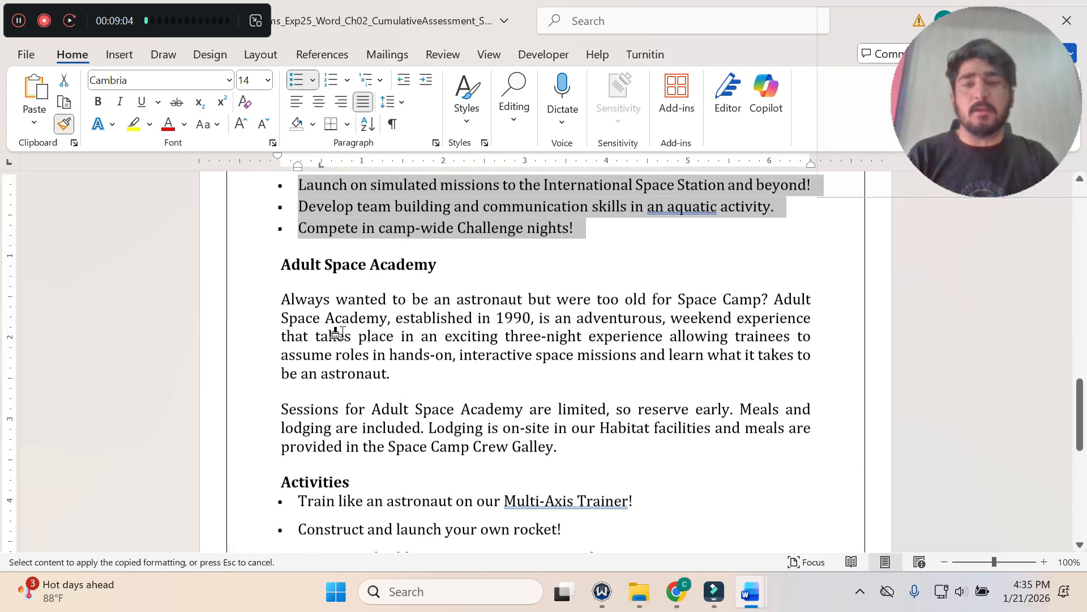
{"action": "scroll", "coordinate": [491, 280], "scroll_direction": "down", "scroll_amount": 3}
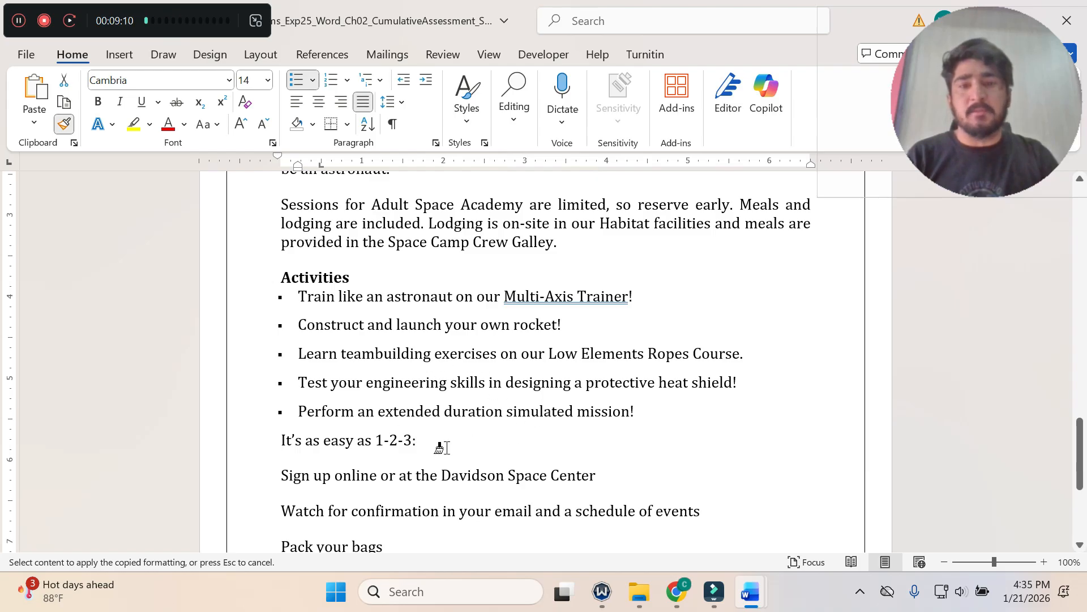
{"action": "scroll", "coordinate": [405, 413], "scroll_direction": "down", "scroll_amount": 3}
{"action": "scroll", "coordinate": [391, 362], "scroll_direction": "up", "scroll_amount": 3}
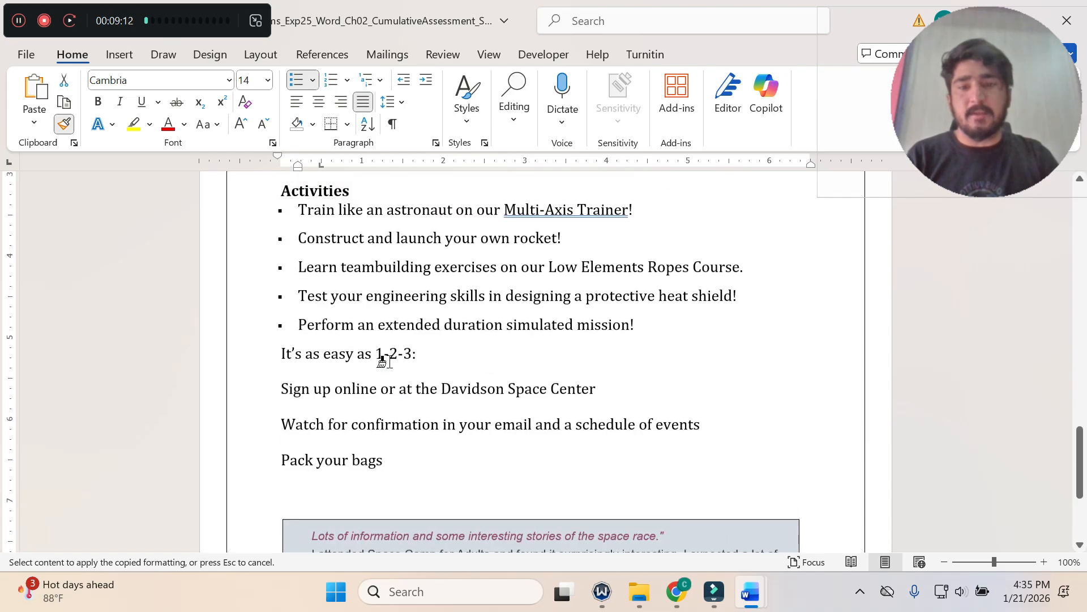
{"action": "mouse_move", "coordinate": [302, 252]}
{"action": "left_mouse_down"}
{"action": "mouse_move", "coordinate": [377, 295]}
{"action": "mouse_move", "coordinate": [447, 417]}
{"action": "left_mouse_up"}
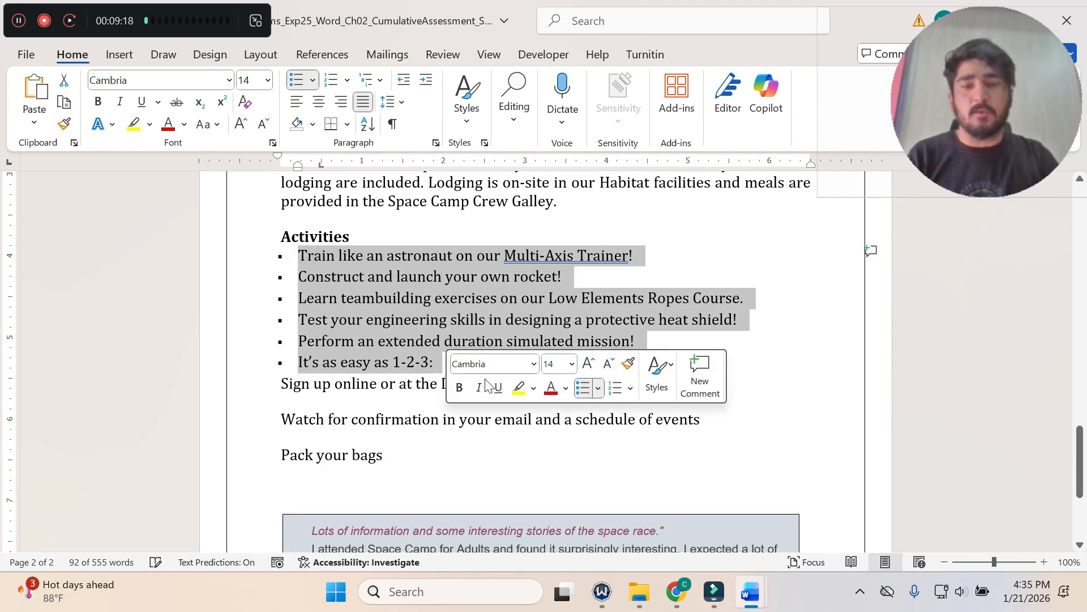
In the instructions document, remove the yellow highlight from step 4 and highlight step 5 in yellow.
{"action": "mouse_move", "coordinate": [751, 591]}
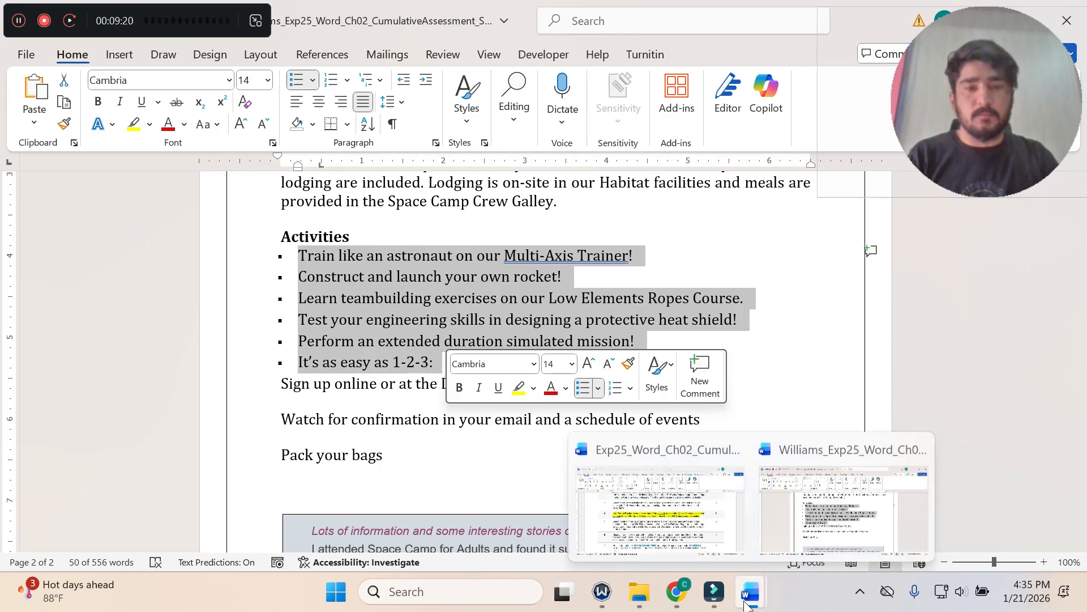
{"action": "left_click", "coordinate": [680, 498]}
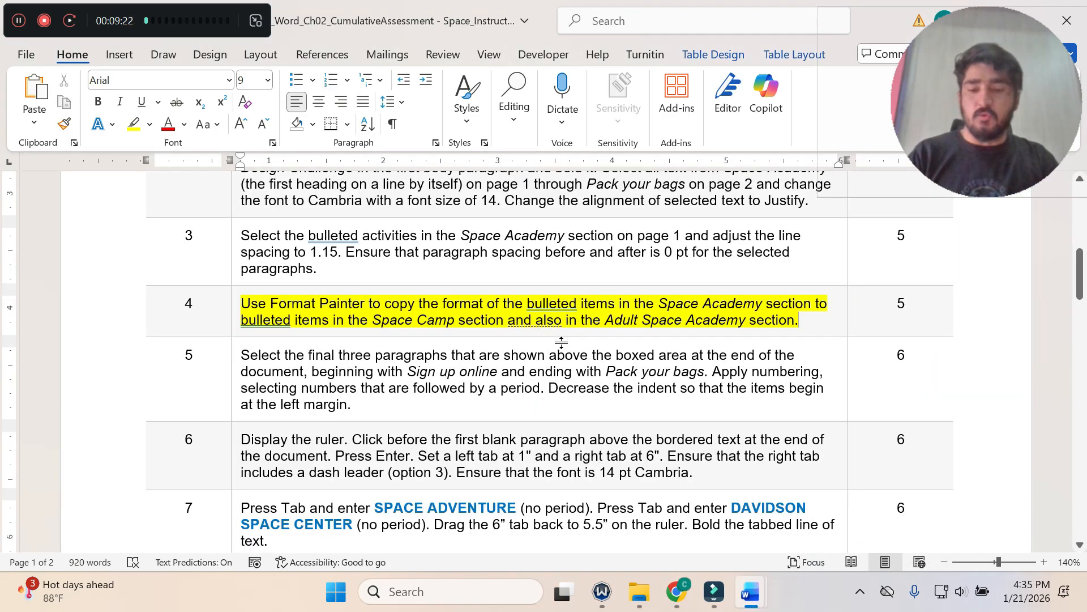
{"action": "key", "text": "ctrl+z"}
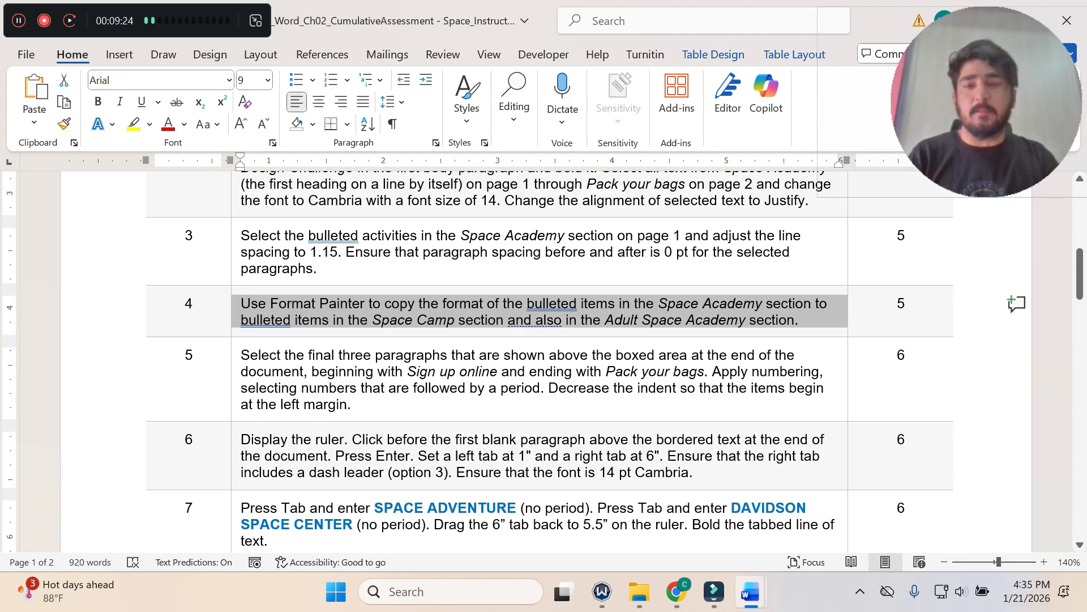
{"action": "left_click", "coordinate": [235, 363]}
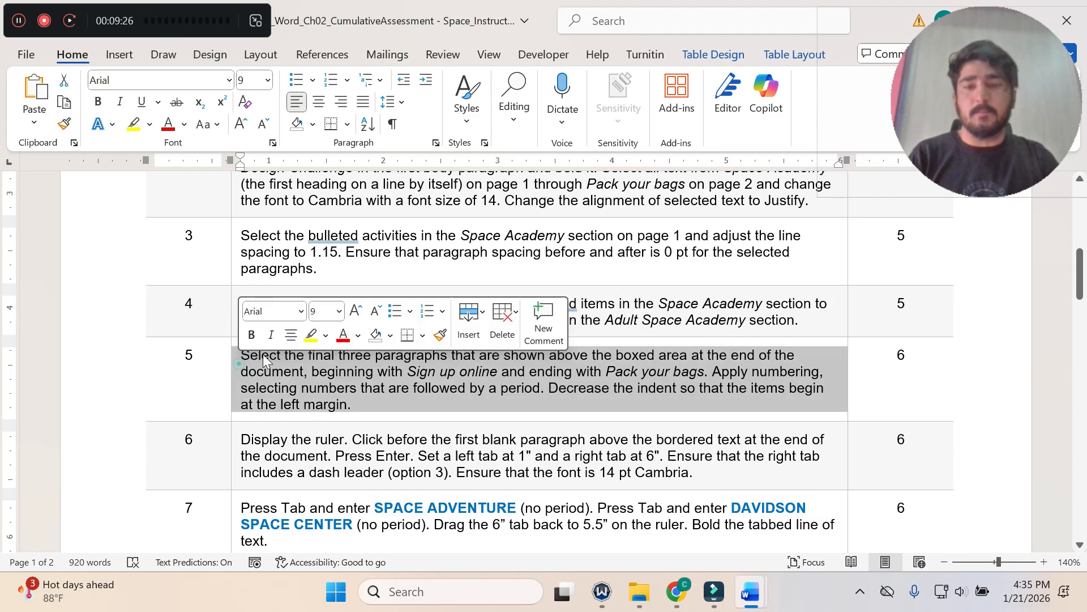
{"action": "left_click", "coordinate": [316, 337]}
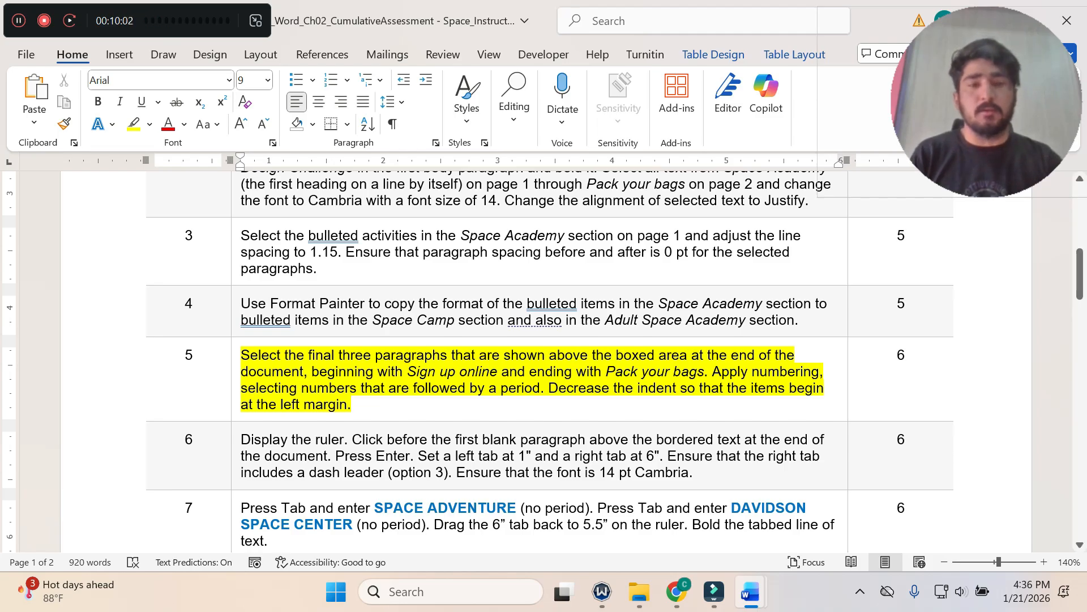
Locate the final three paragraphs above the boxed area in the Space Camp document, and recheck step 5 in the instructions document.
{"action": "mouse_move", "coordinate": [764, 606]}
{"action": "left_click", "coordinate": [844, 513]}
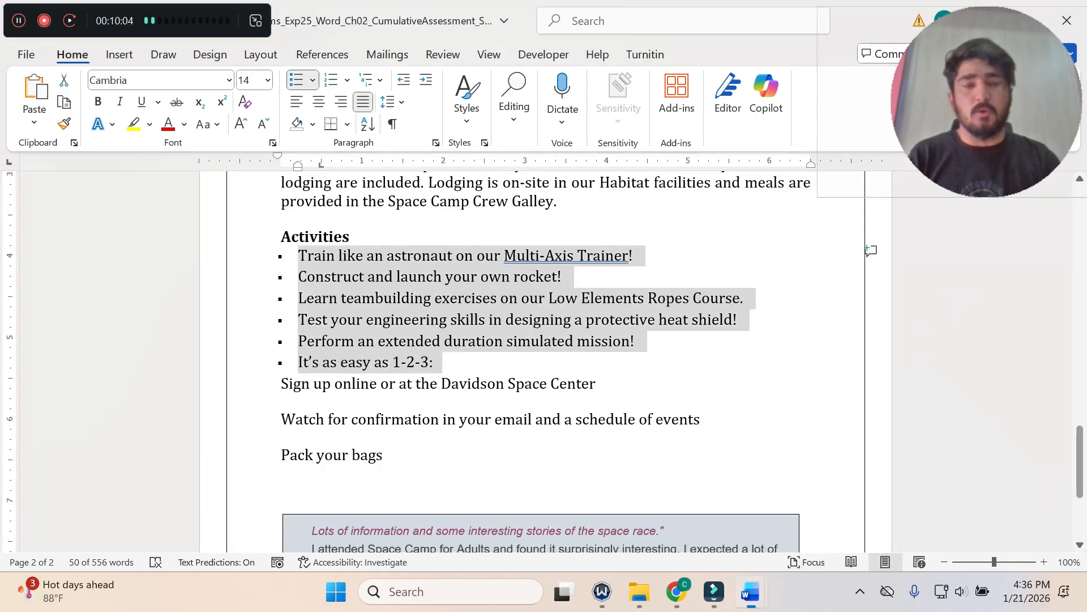
{"action": "scroll", "coordinate": [544, 362], "scroll_direction": "down", "scroll_amount": 2}
{"action": "scroll", "coordinate": [543, 363], "scroll_direction": "up", "scroll_amount": 3}
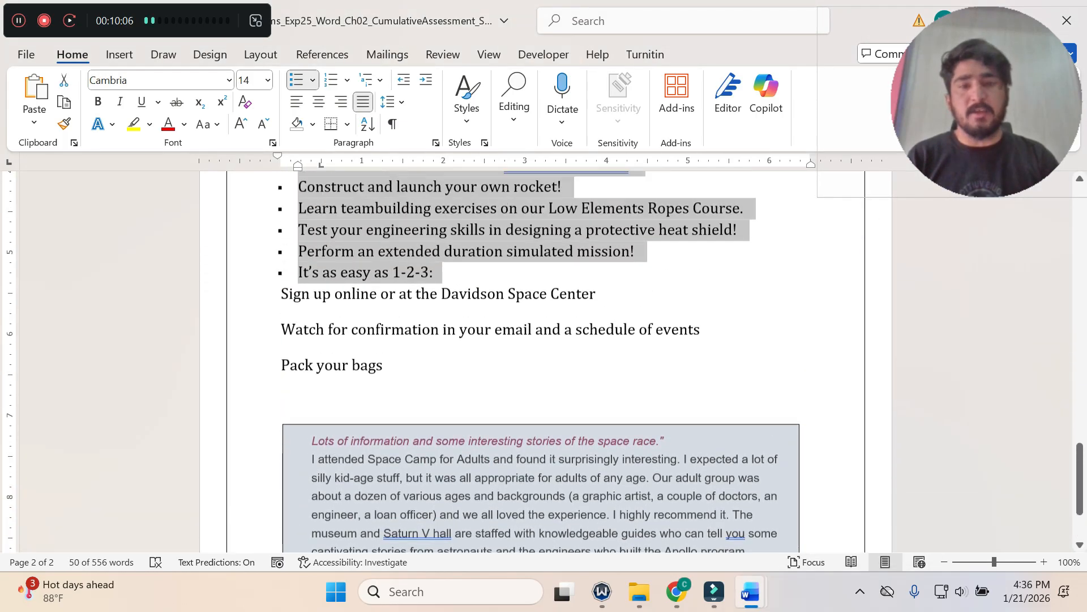
{"action": "left_click", "coordinate": [418, 371]}
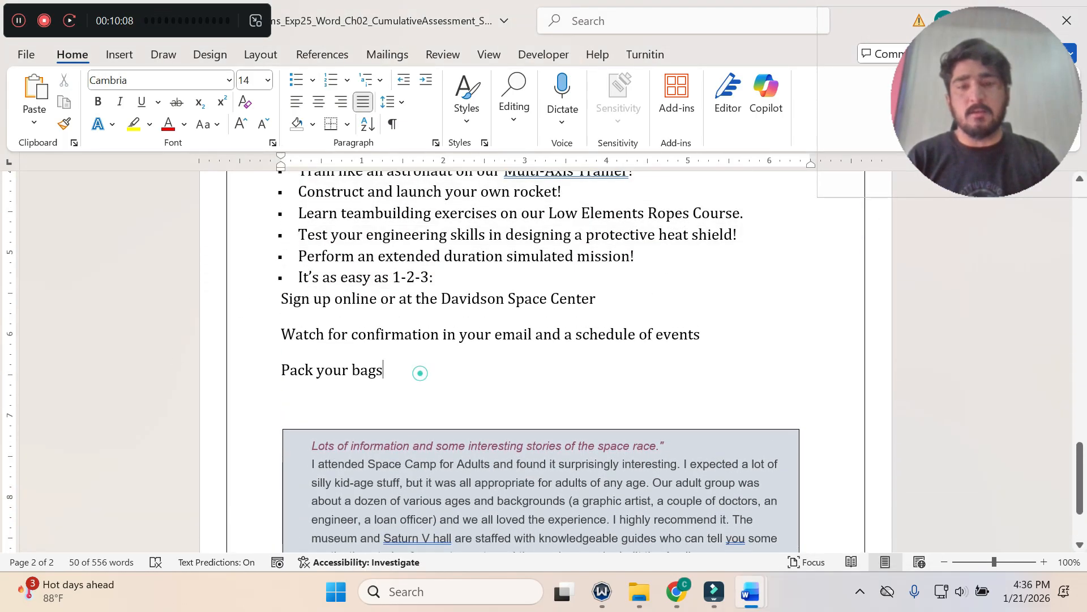
{"action": "mouse_move", "coordinate": [750, 591]}
{"action": "left_click", "coordinate": [678, 540]}
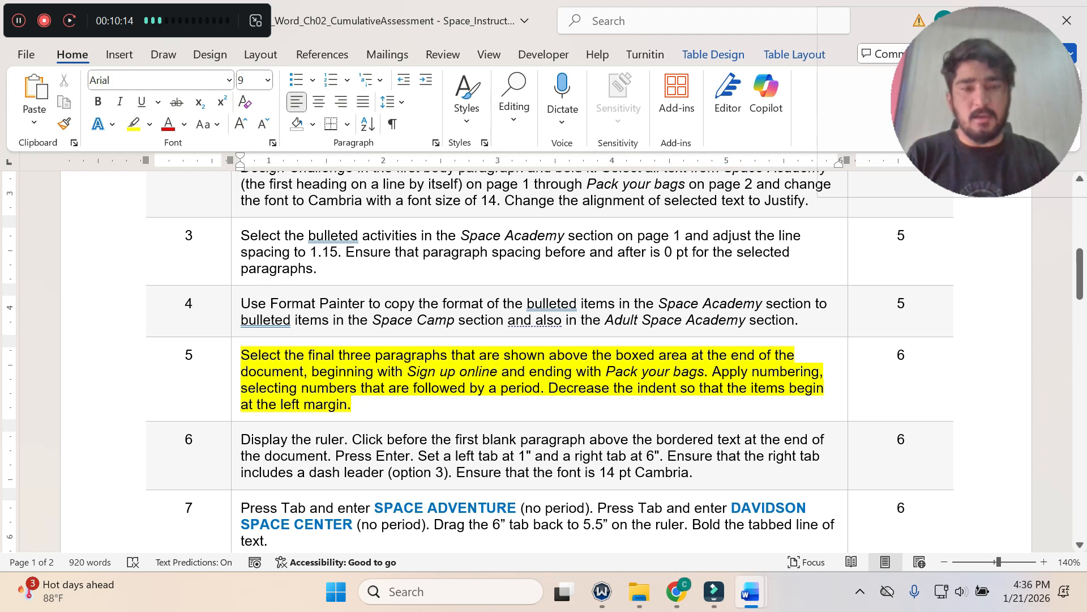
Apply numbering in the 1., 2., 3. format to the three paragraphs from "Sign up online" through "Pack your bags", rechecking instruction step 5.
{"action": "mouse_move", "coordinate": [751, 591]}
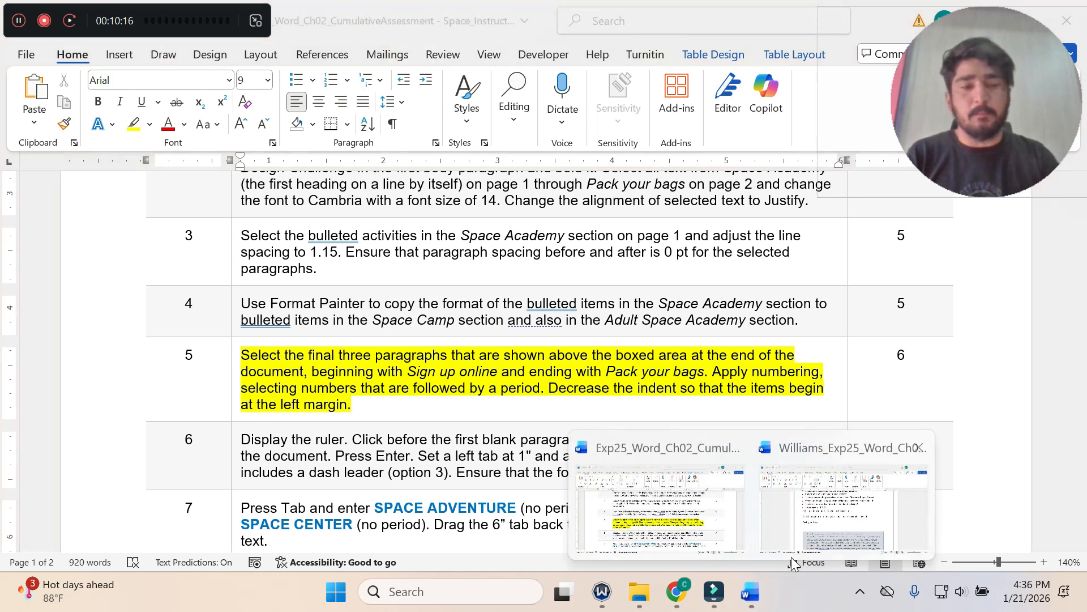
{"action": "left_click", "coordinate": [875, 538]}
{"action": "left_click_drag", "start_coordinate": [366, 335], "coordinate": [281, 298]}
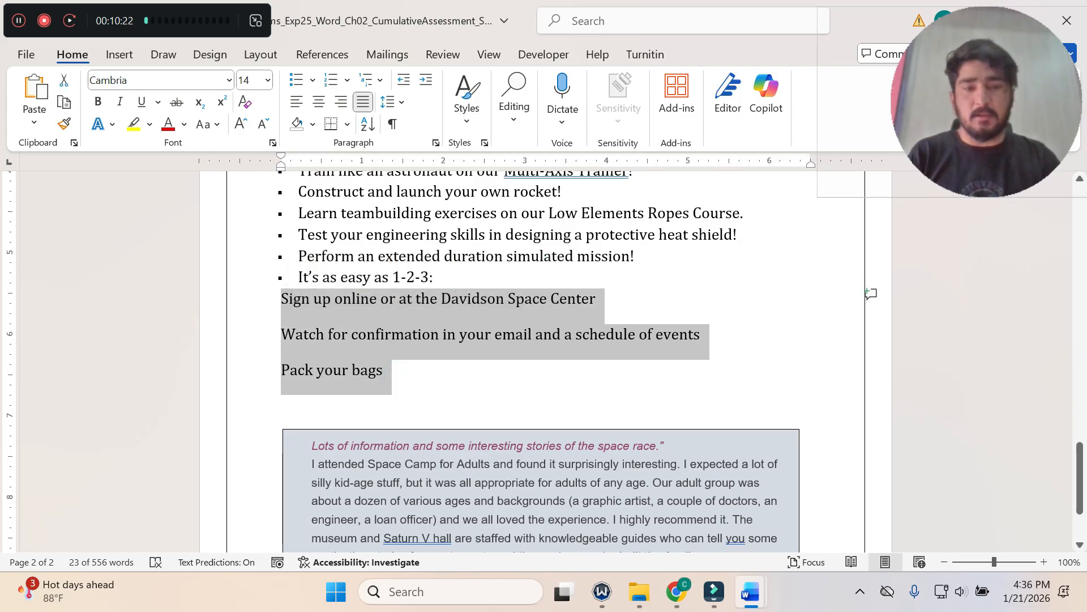
{"action": "mouse_move", "coordinate": [763, 593]}
{"action": "left_click", "coordinate": [669, 527]}
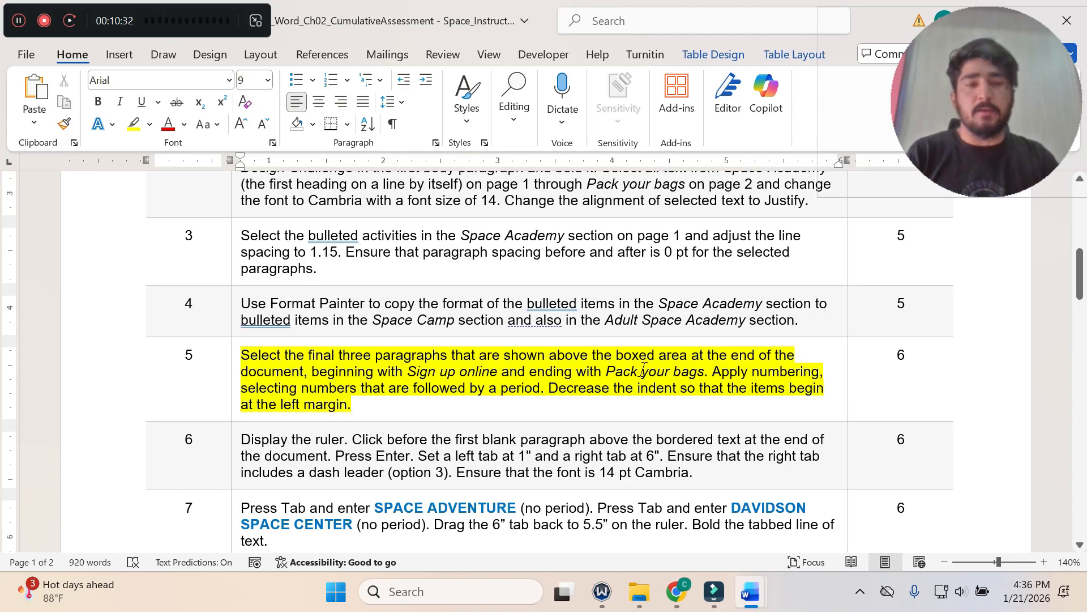
{"action": "mouse_move", "coordinate": [760, 605]}
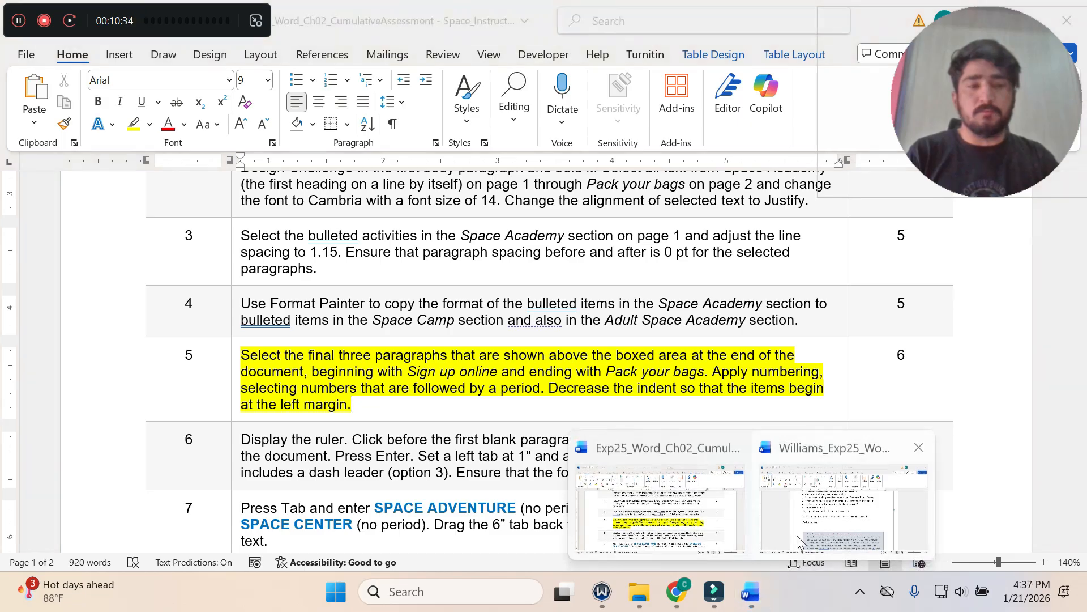
{"action": "left_click", "coordinate": [844, 513]}
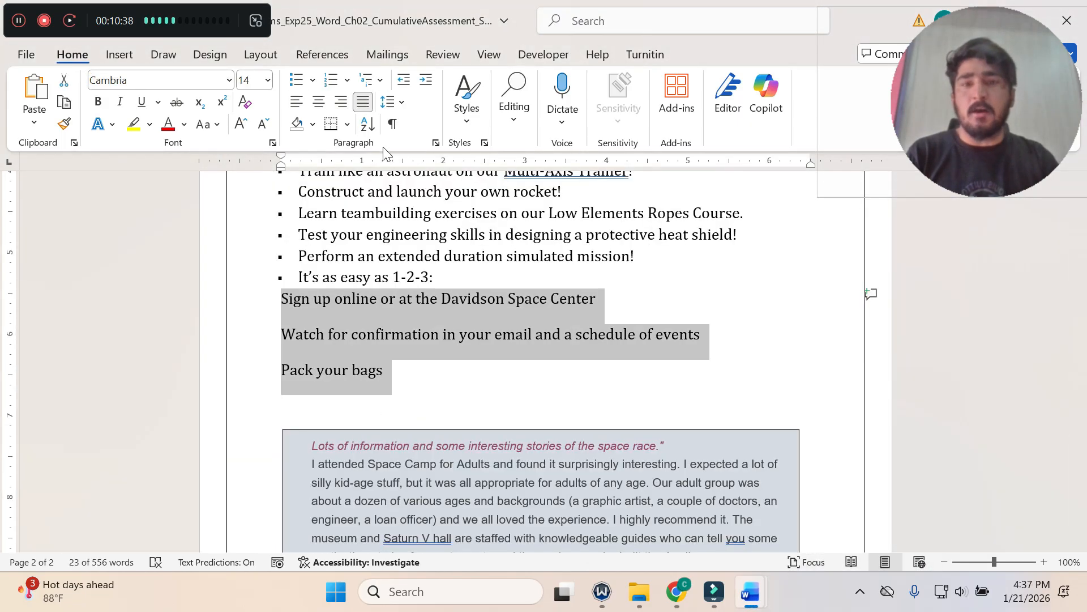
{"action": "left_click", "coordinate": [346, 88]}
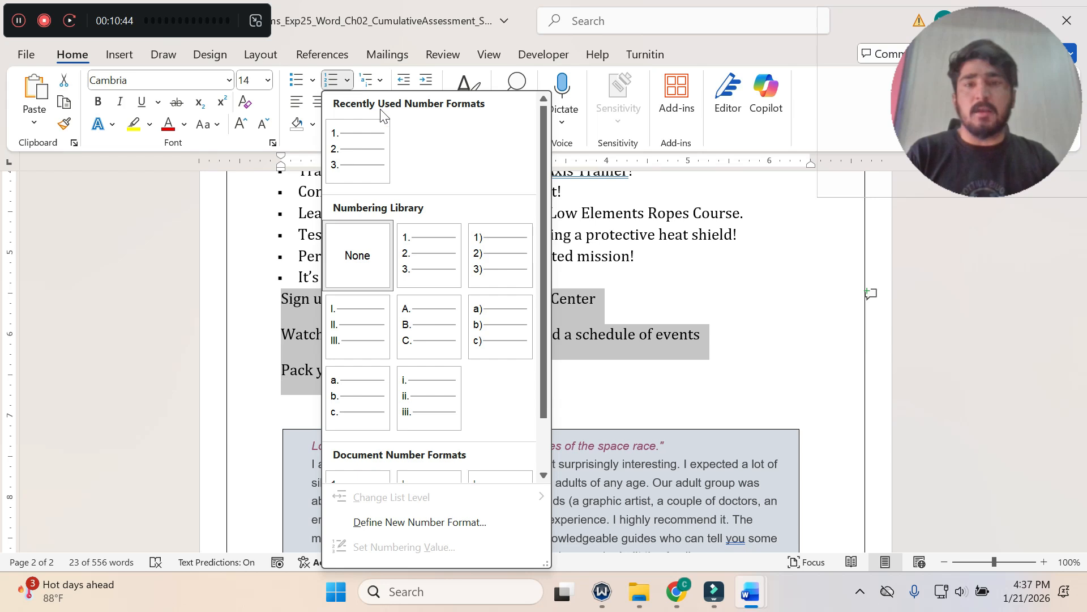
{"action": "left_click", "coordinate": [436, 242]}
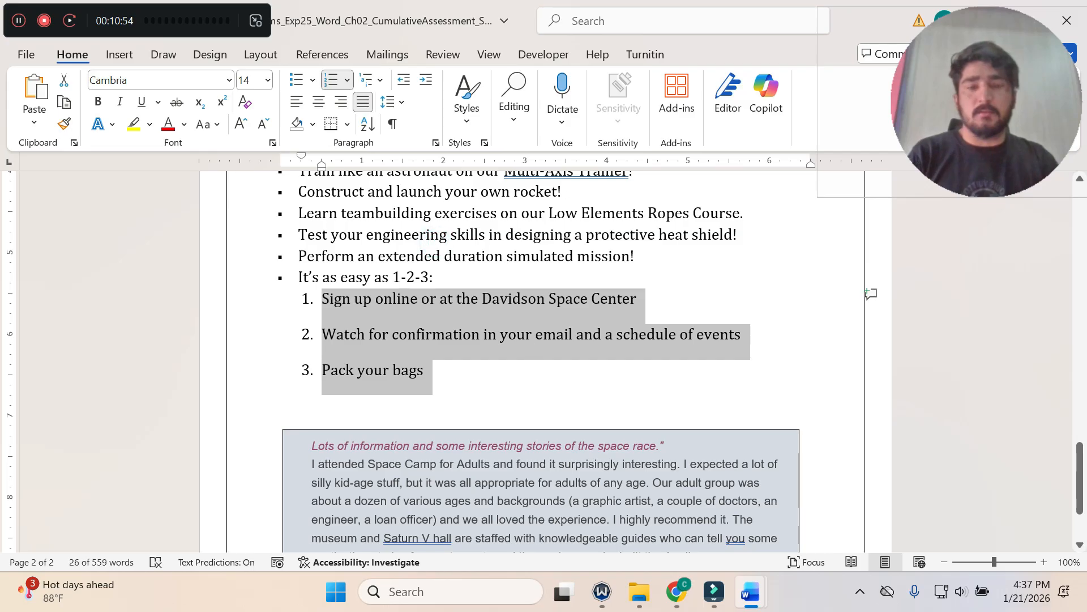
Check instruction step 5 again, and decrease the indent of the three numbered paragraphs once.
{"action": "mouse_move", "coordinate": [760, 589]}
{"action": "left_click", "coordinate": [668, 546]}
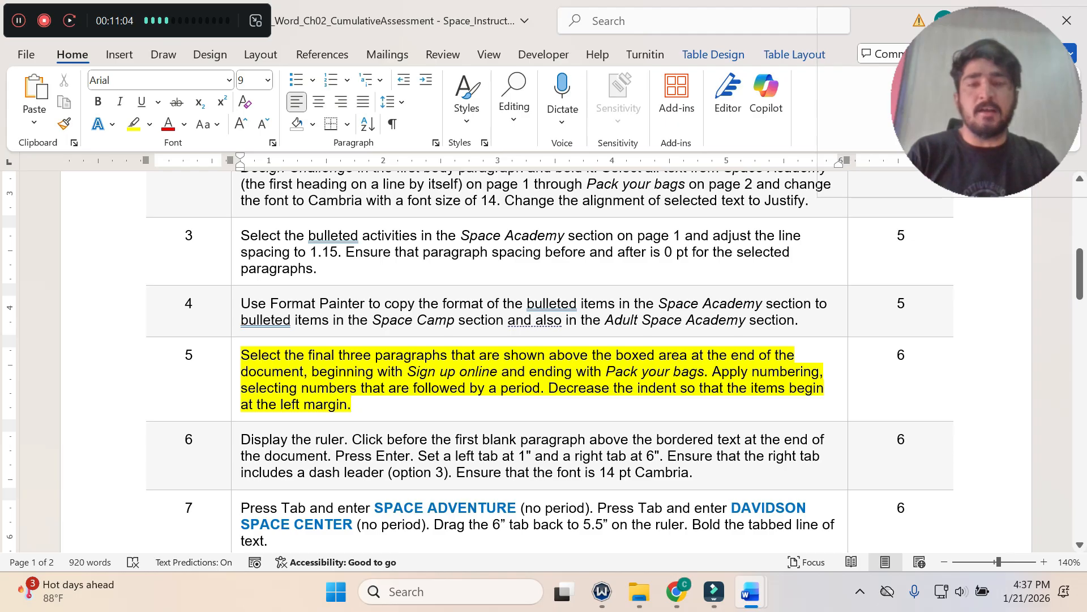
{"action": "mouse_move", "coordinate": [749, 592]}
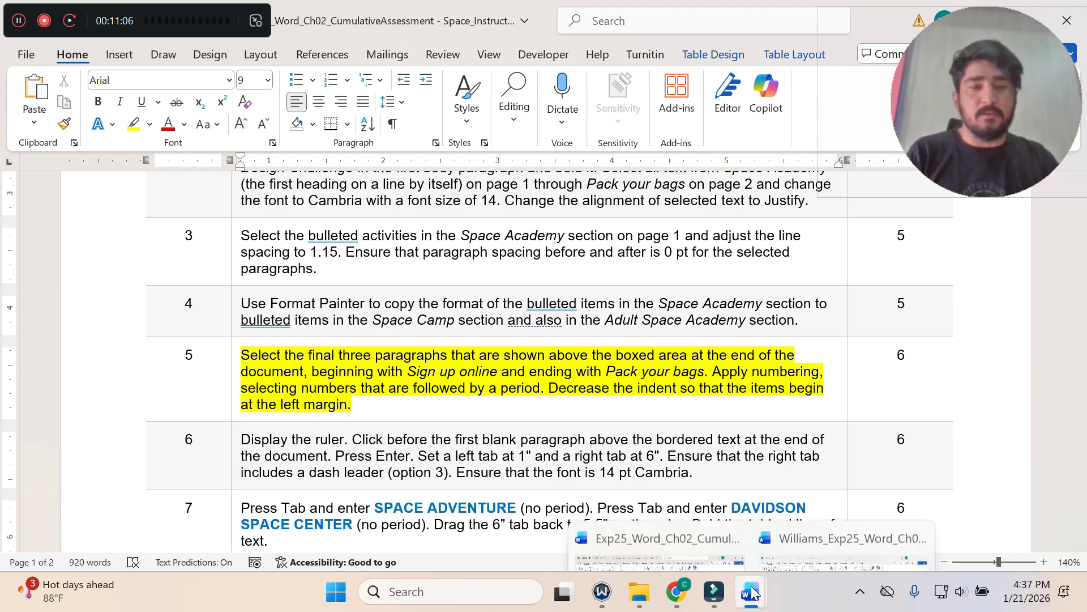
{"action": "left_click", "coordinate": [838, 507]}
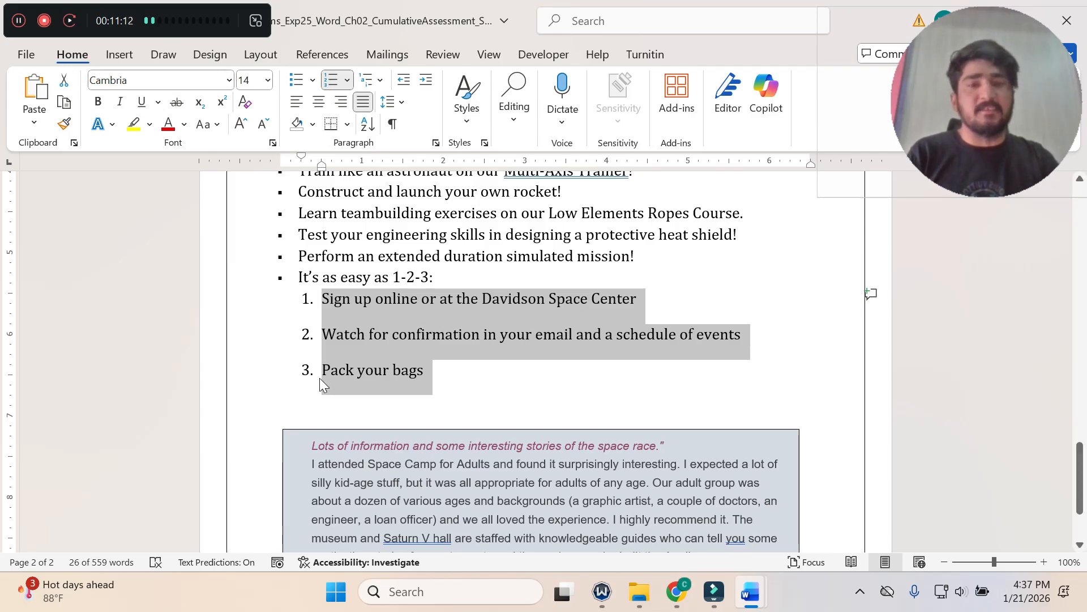
{"action": "left_click", "coordinate": [404, 84]}
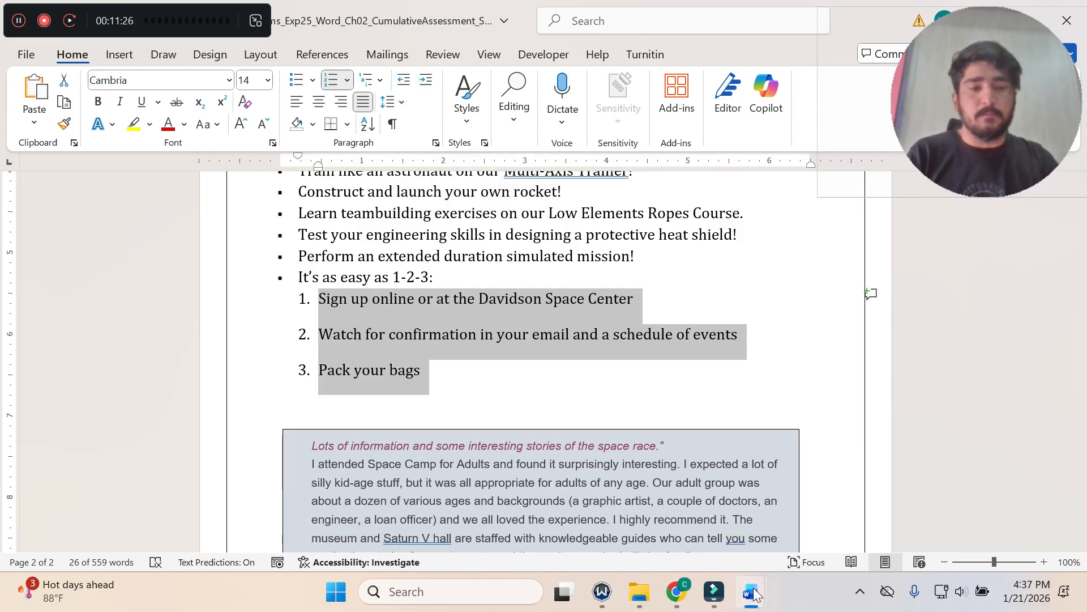
In the instructions document, remove the yellow highlight from step 5 and highlight step 6 in yellow.
{"action": "mouse_move", "coordinate": [750, 591]}
{"action": "left_click", "coordinate": [645, 498]}
{"action": "key", "text": "ctrl+z"}
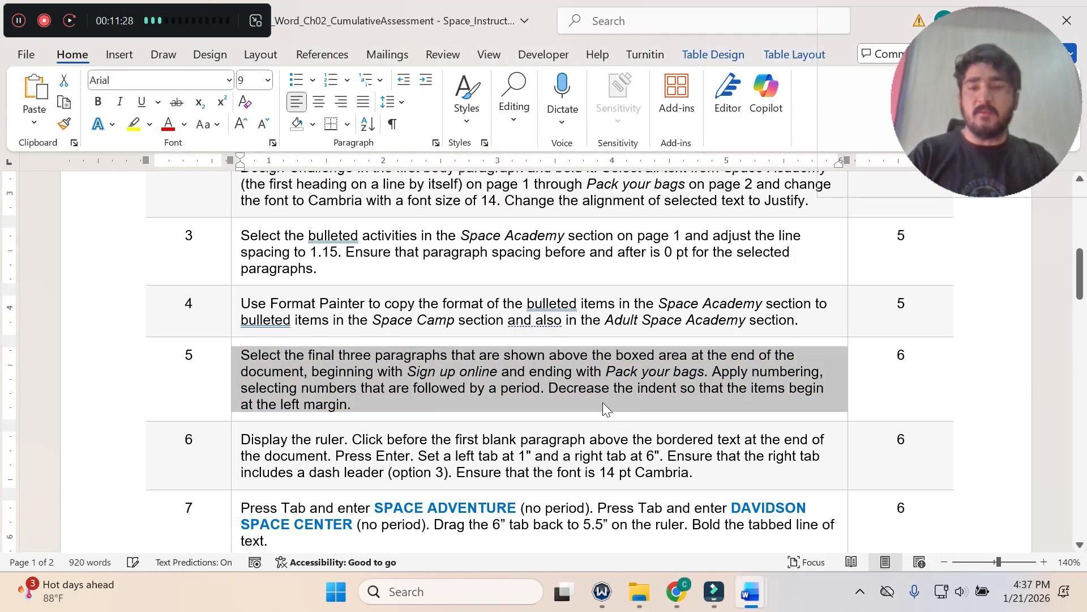
{"action": "scroll", "coordinate": [430, 342], "scroll_direction": "down", "scroll_amount": 3}
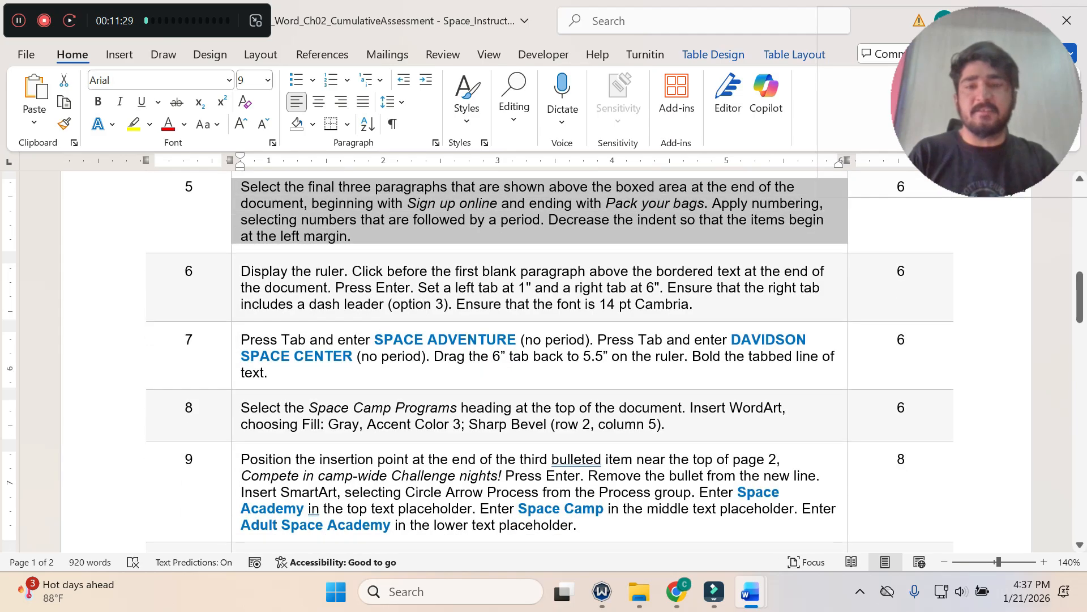
{"action": "left_click", "coordinate": [235, 283]}
{"action": "left_click", "coordinate": [311, 253]}
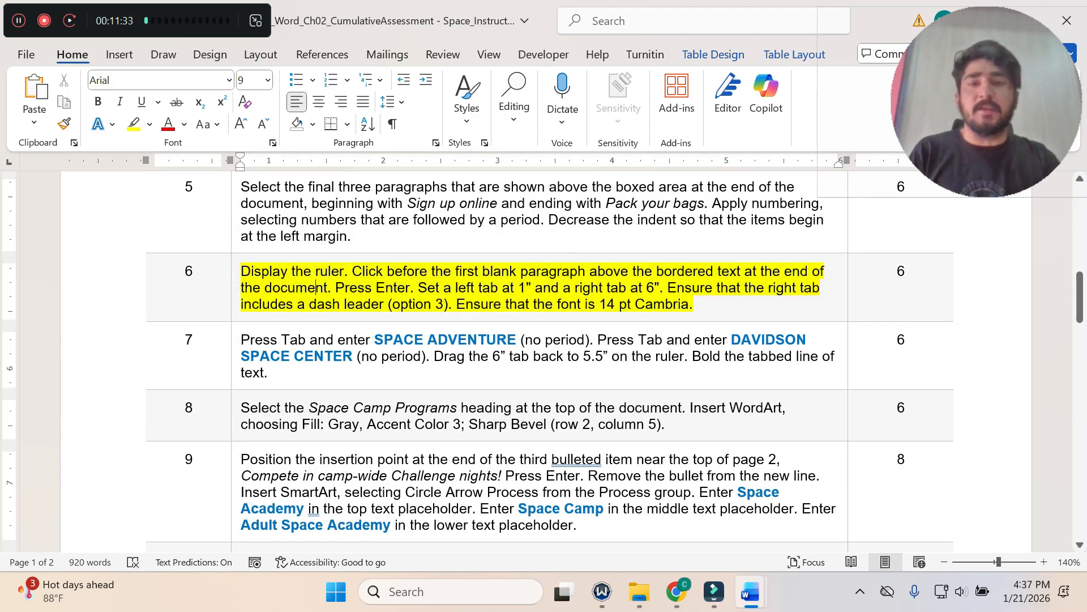
Check whether the ruler is displayed in the Space Camp document, and reread step 6 in the instructions document.
{"action": "left_click", "coordinate": [750, 591]}
{"action": "left_click", "coordinate": [824, 511]}
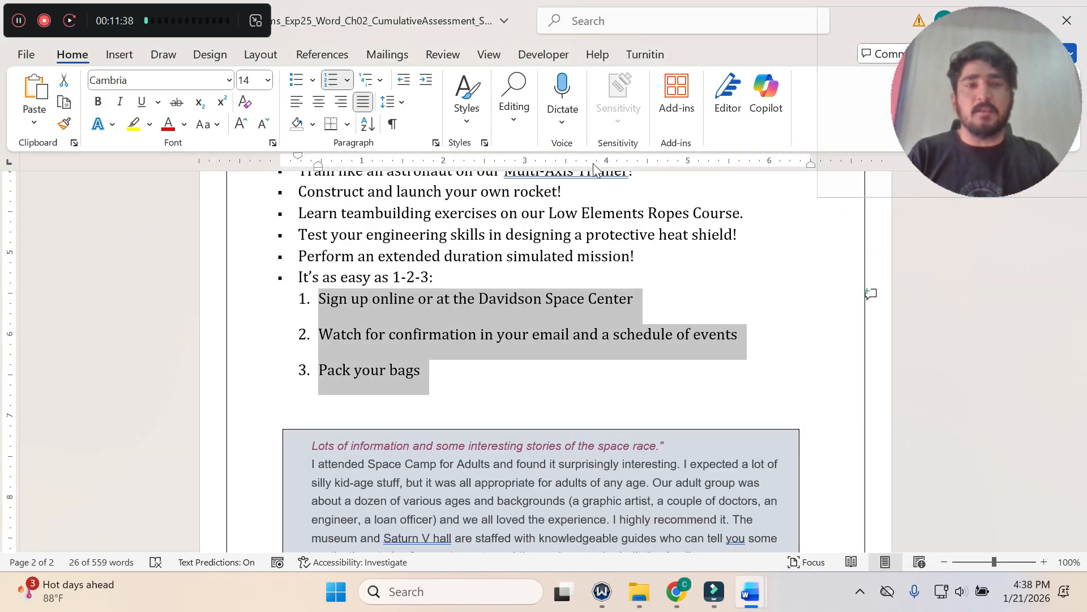
{"action": "left_click", "coordinate": [489, 55]}
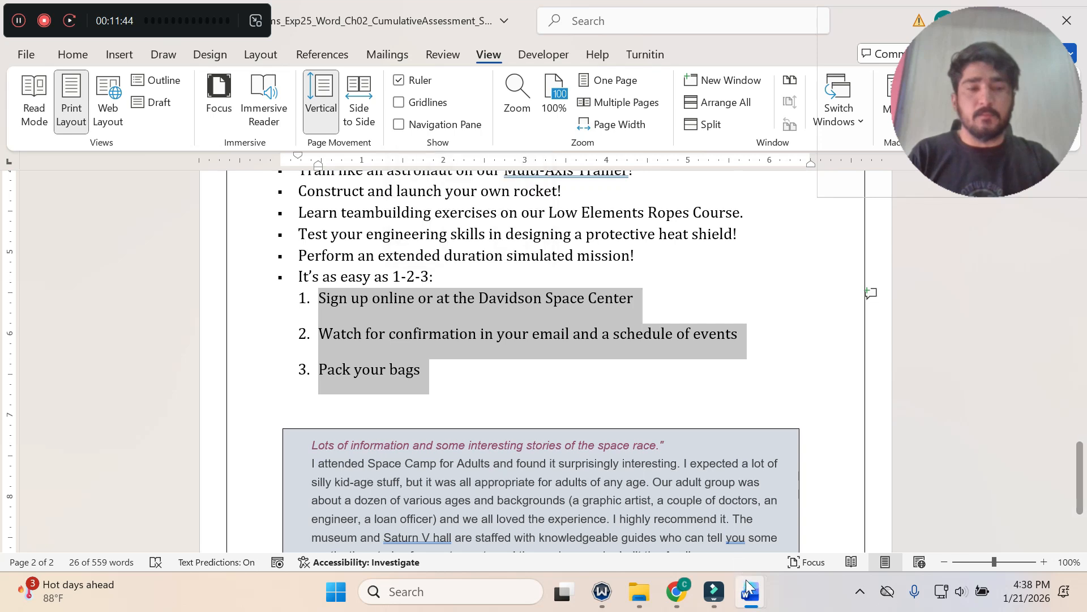
{"action": "left_click", "coordinate": [749, 591]}
{"action": "left_click", "coordinate": [686, 504]}
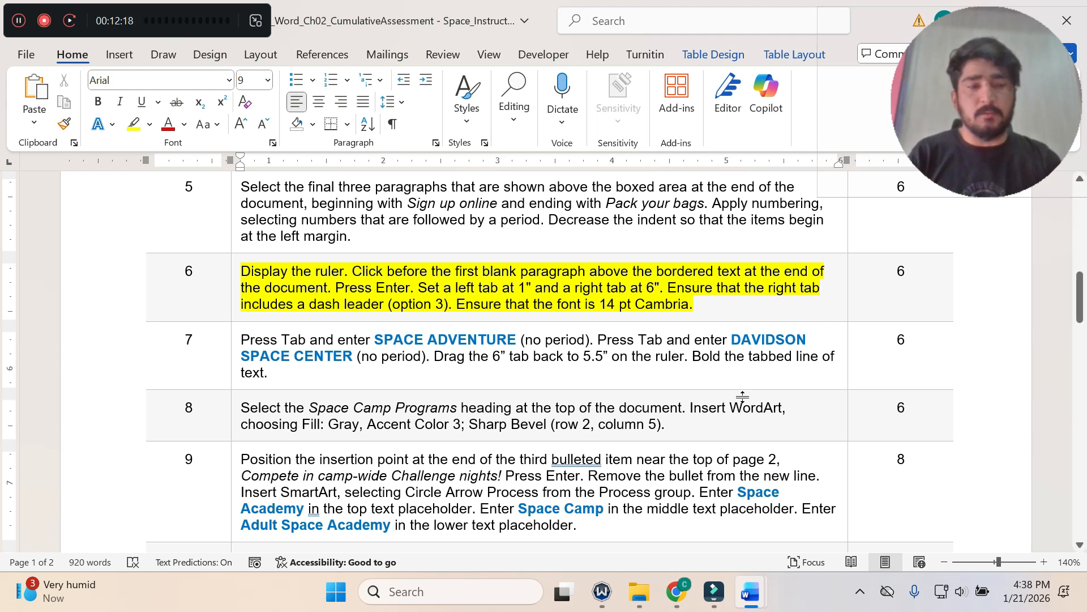
In the Space Camp document, show formatting marks and place the insertion point before the first blank paragraph above the bordered text.
{"action": "mouse_move", "coordinate": [750, 592]}
{"action": "left_click", "coordinate": [847, 541]}
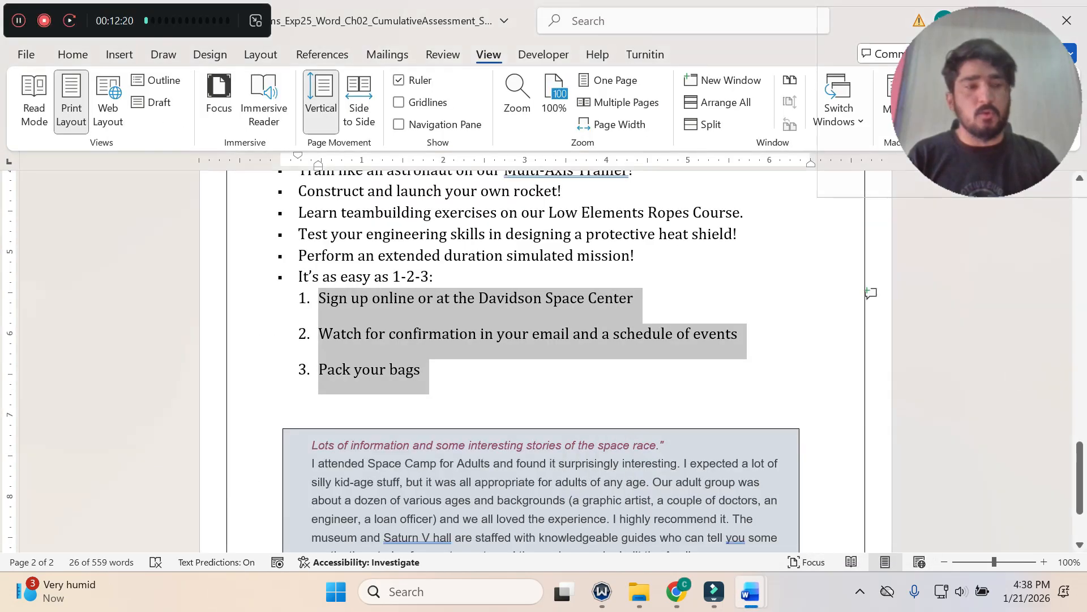
{"action": "left_click", "coordinate": [415, 394]}
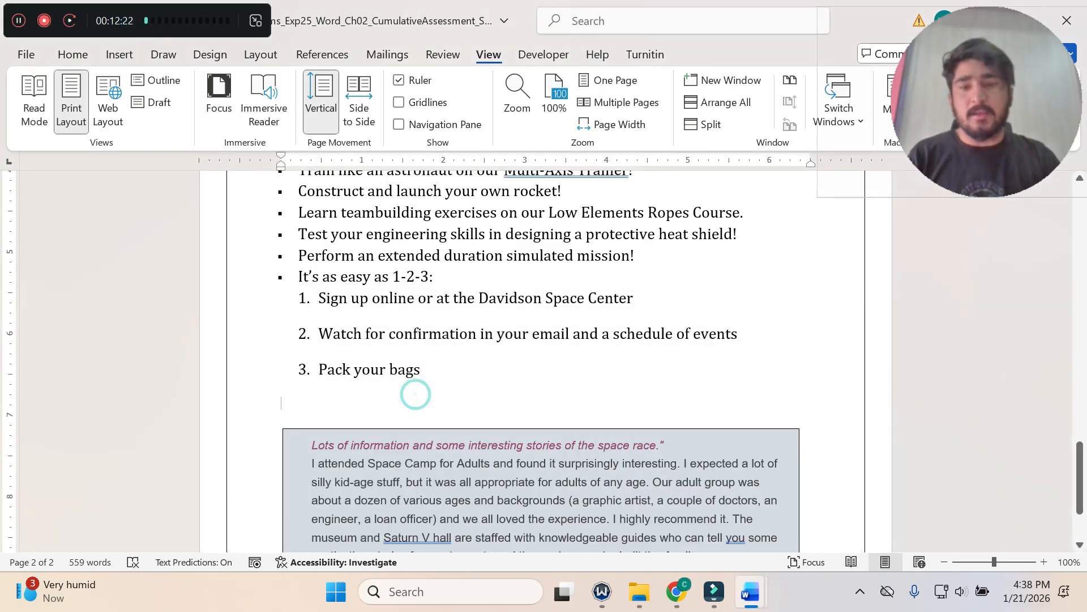
{"action": "left_click", "coordinate": [73, 55]}
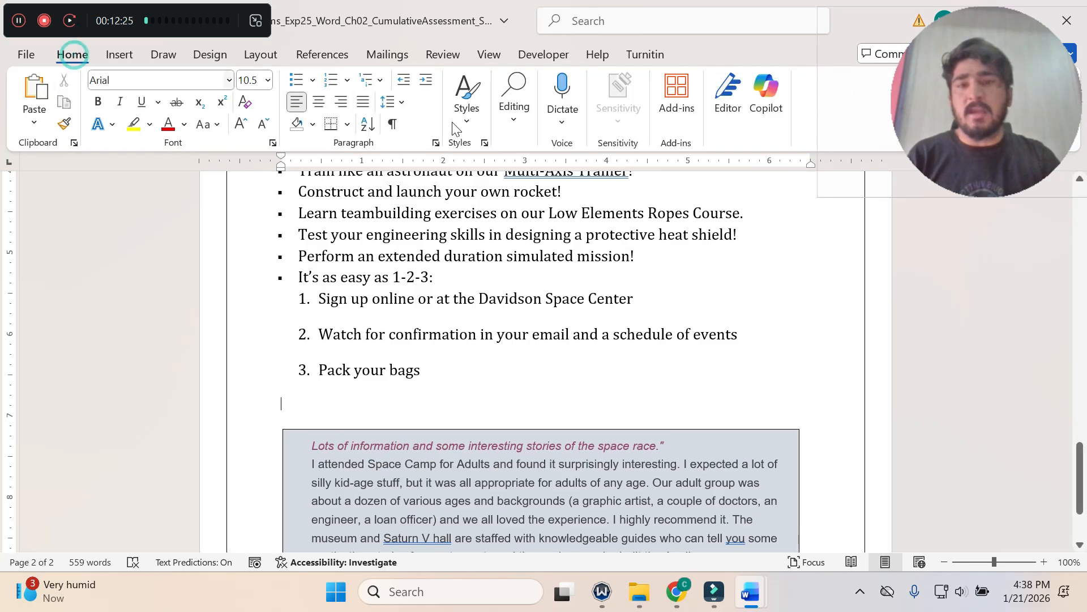
{"action": "left_click", "coordinate": [393, 124]}
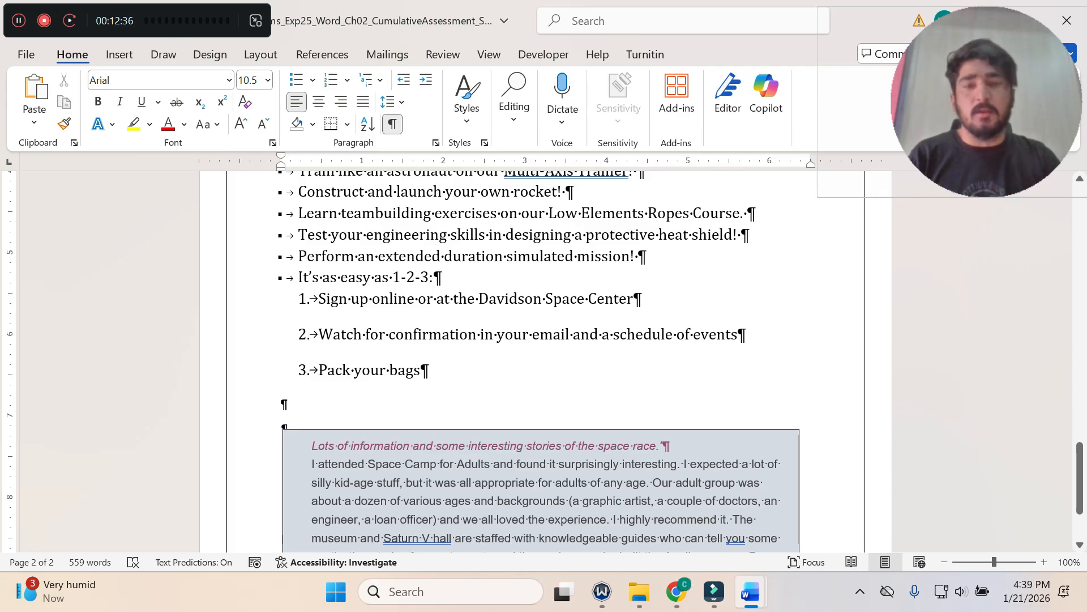
{"action": "left_click", "coordinate": [281, 402]}
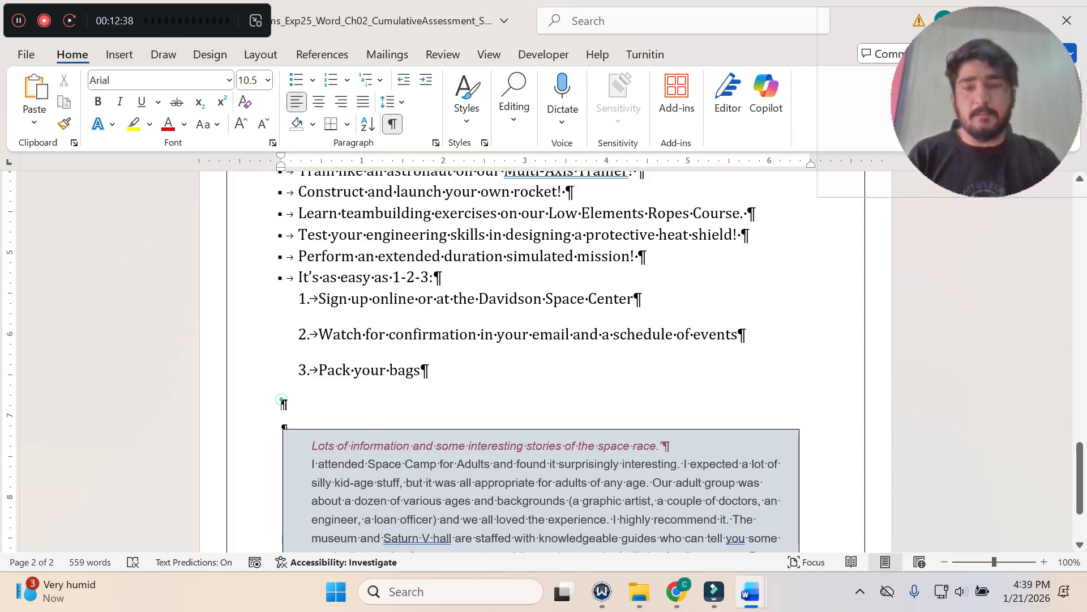
Check instruction step 6 again, and add a blank paragraph between "Pack your bags" and the bordered text.
{"action": "mouse_move", "coordinate": [736, 585]}
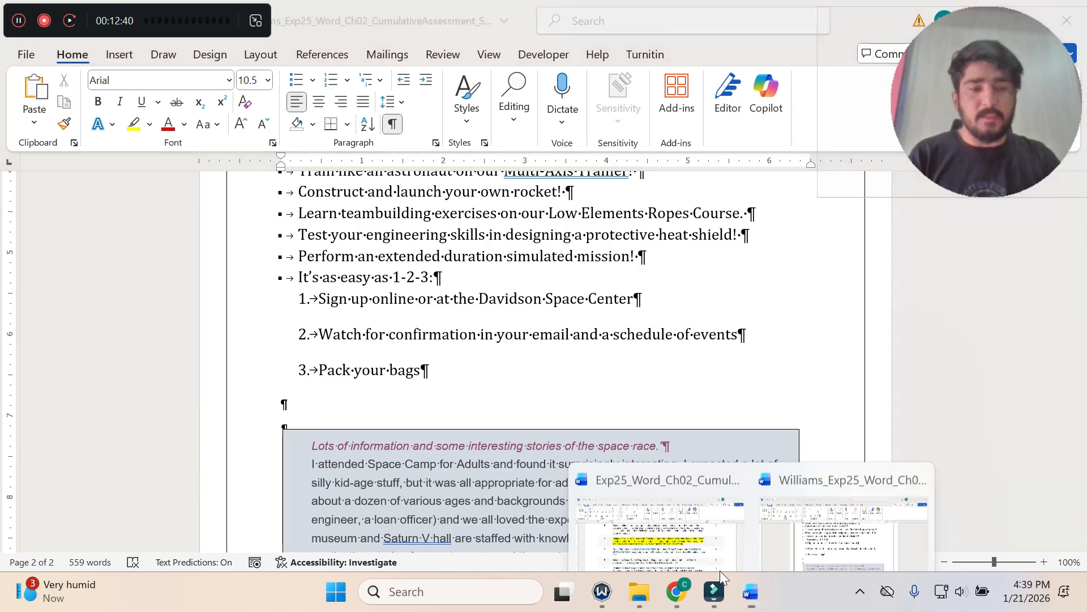
{"action": "left_click", "coordinate": [708, 538]}
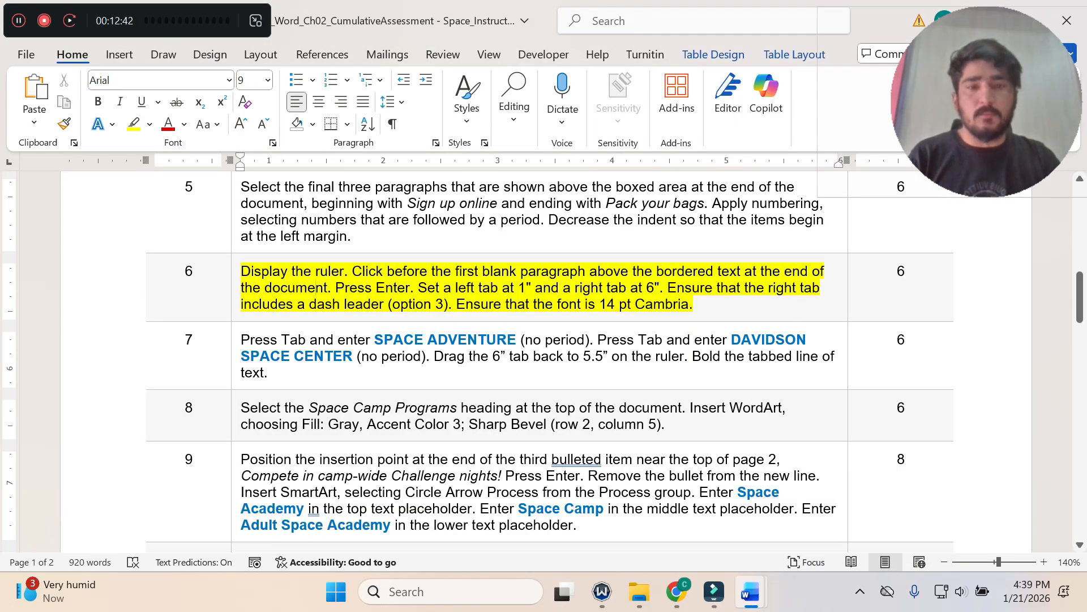
{"action": "mouse_move", "coordinate": [750, 591]}
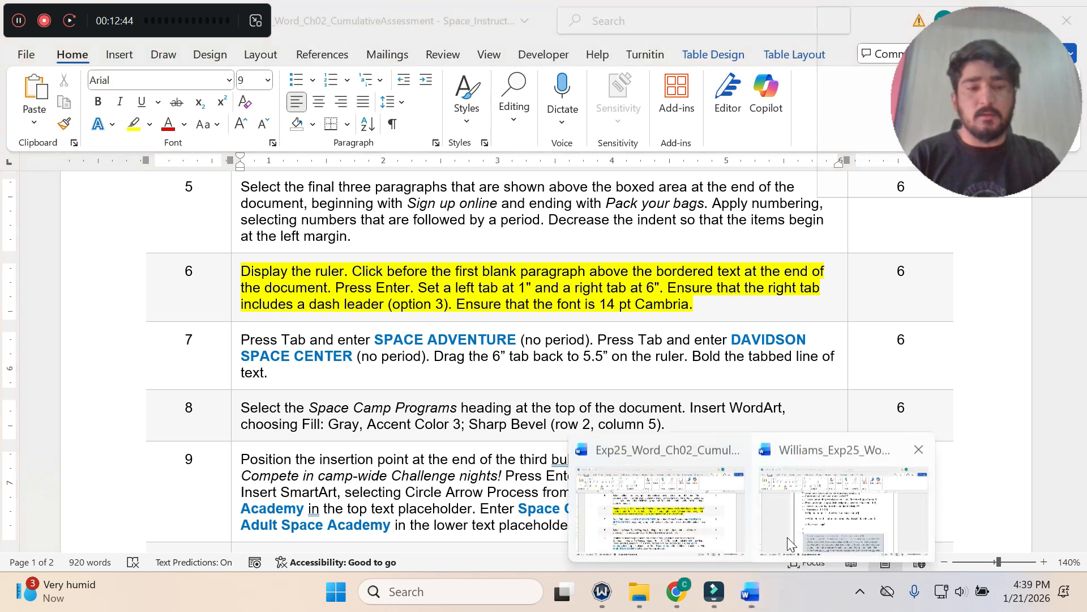
{"action": "left_click", "coordinate": [838, 499]}
{"action": "double_click", "coordinate": [332, 417]}
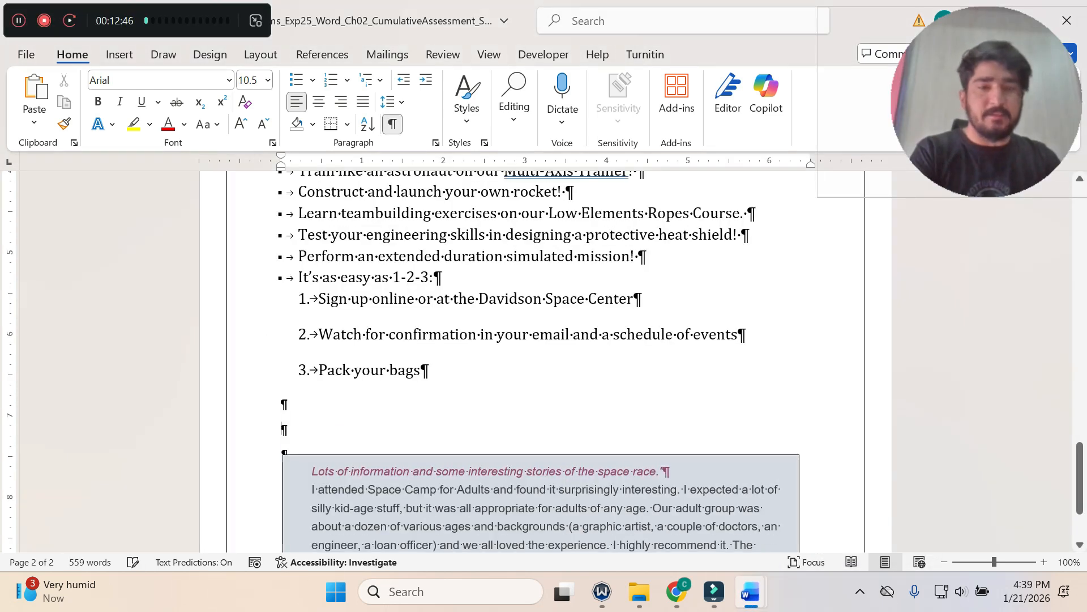
Set a left-aligned tab stop at 1" with no leader for the new blank paragraph, following instruction step 6.
{"action": "mouse_move", "coordinate": [750, 591]}
{"action": "left_click", "coordinate": [691, 535]}
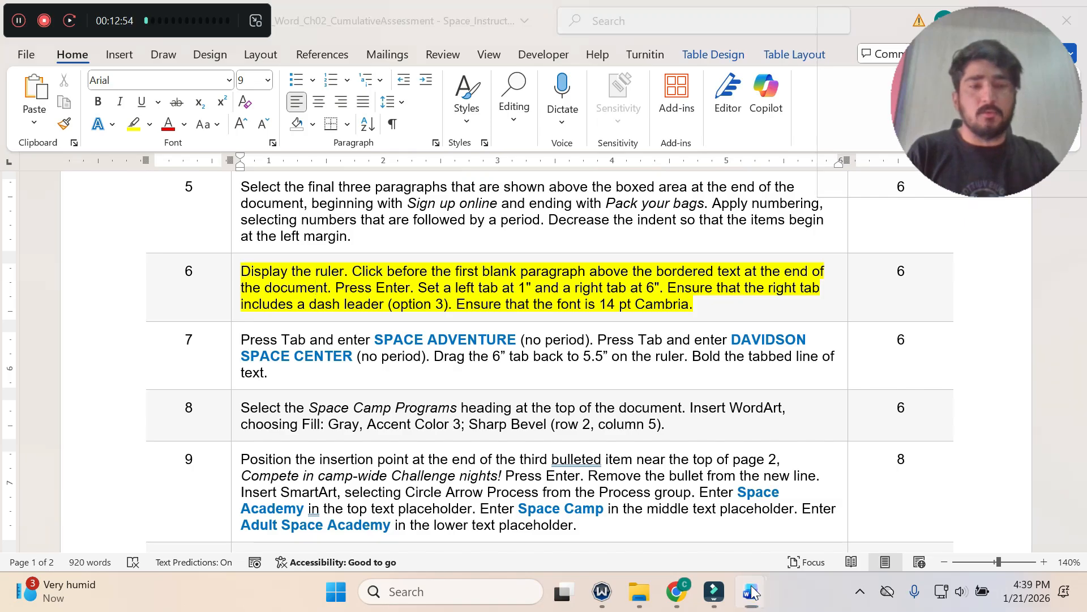
{"action": "left_click", "coordinate": [821, 504]}
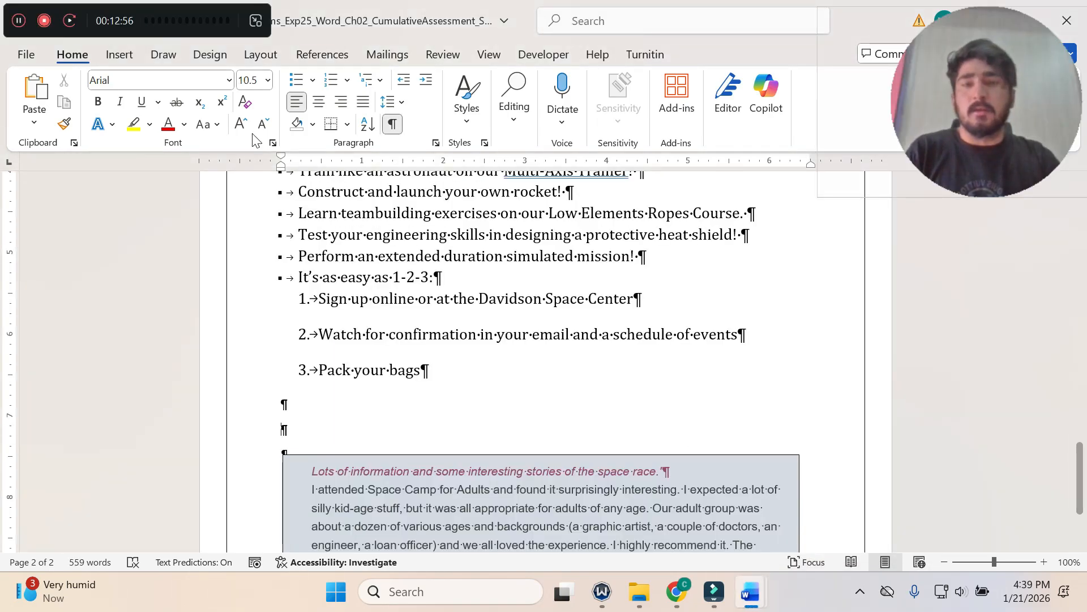
{"action": "left_click", "coordinate": [437, 144]}
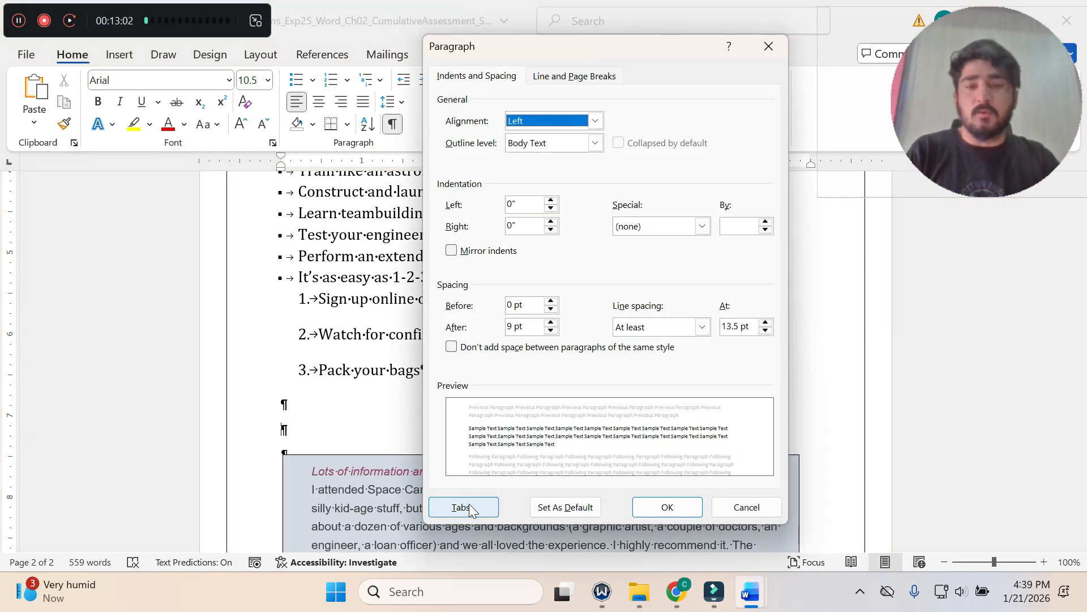
{"action": "left_click", "coordinate": [461, 509]}
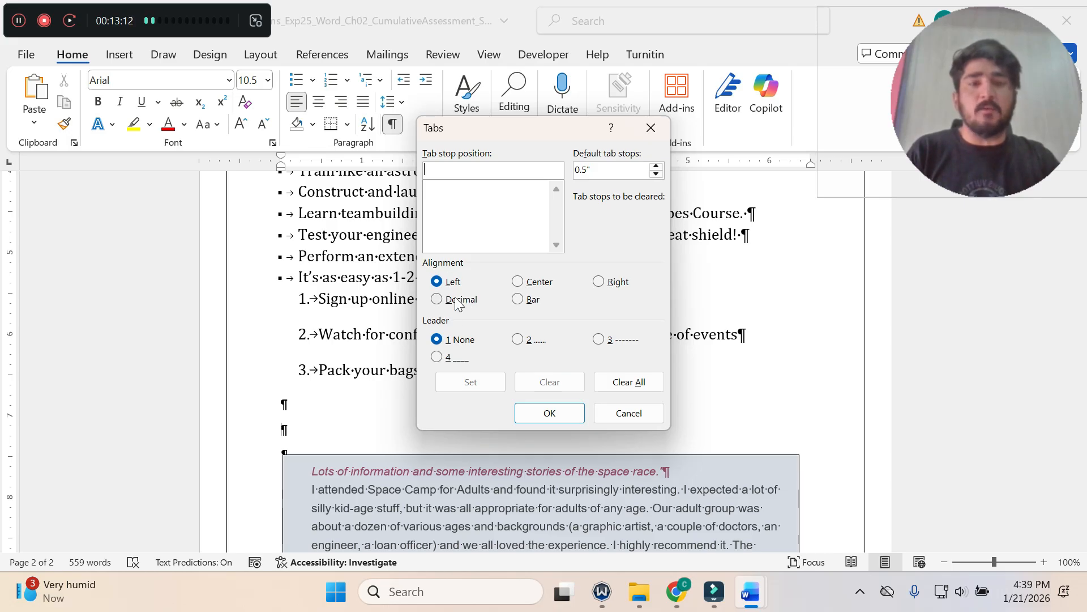
{"action": "left_click", "coordinate": [760, 584]}
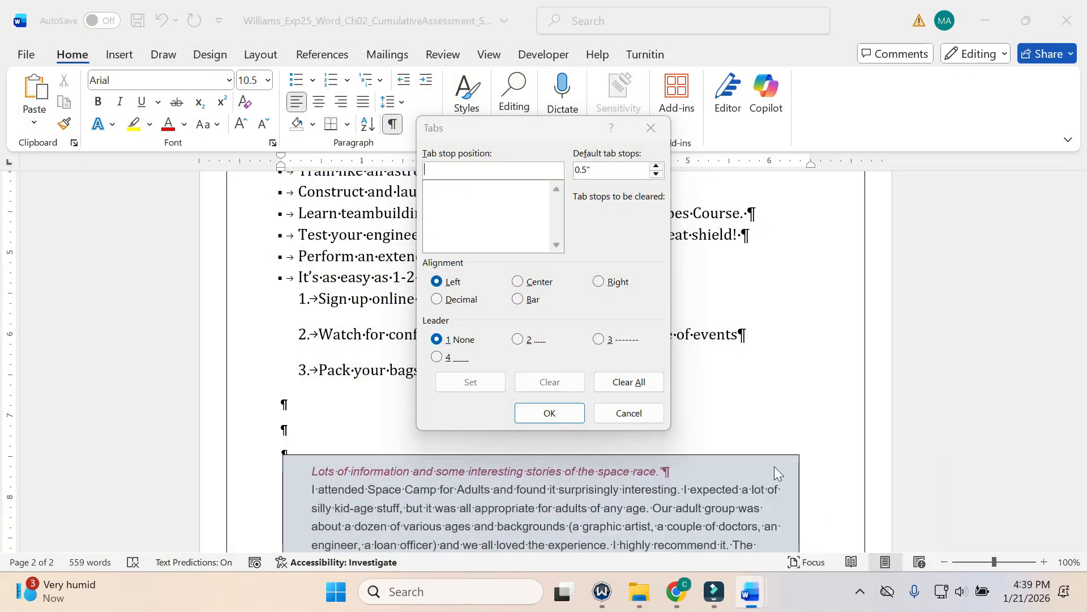
{"action": "left_click", "coordinate": [774, 470]}
{"action": "type", "text": "1"}
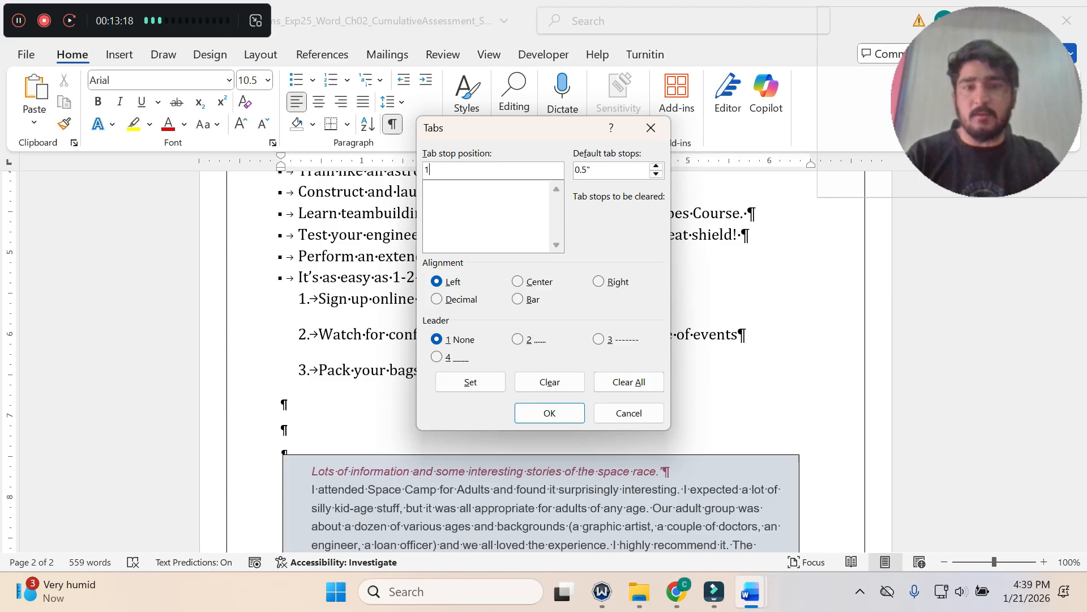
{"action": "left_click", "coordinate": [444, 282]}
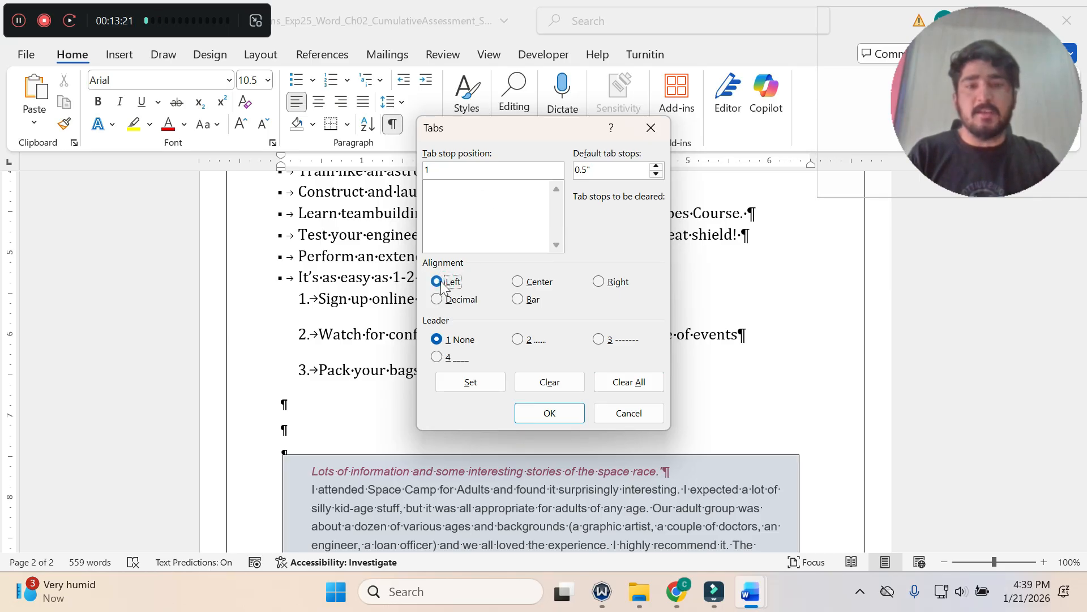
{"action": "left_click", "coordinate": [473, 384]}
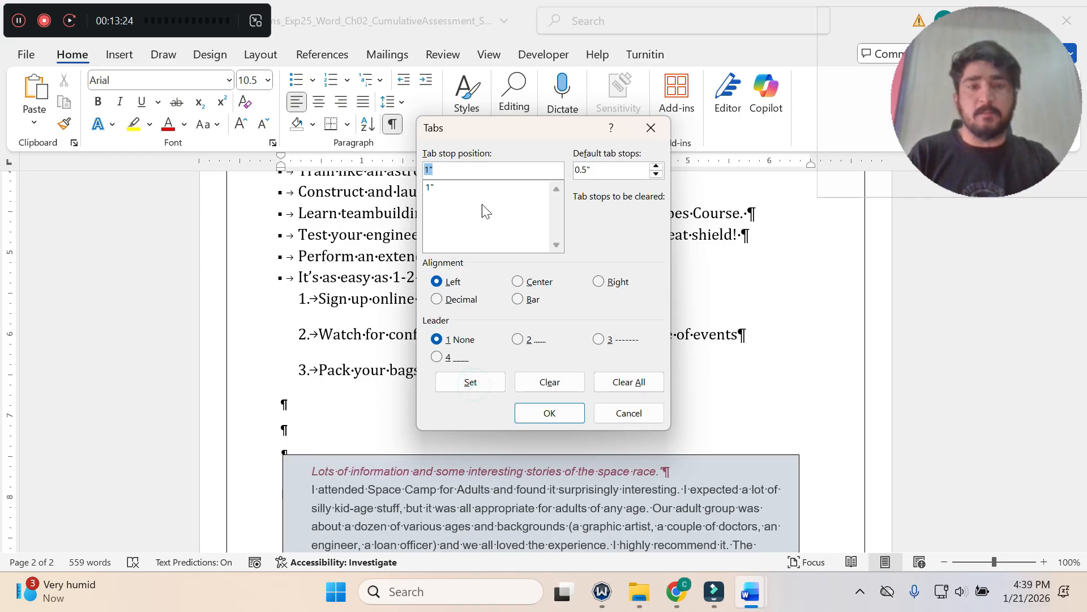
Add a right-aligned tab stop at 6" with dash leader option 3 to the blank paragraph, and apply the tab settings.
{"action": "mouse_move", "coordinate": [759, 595]}
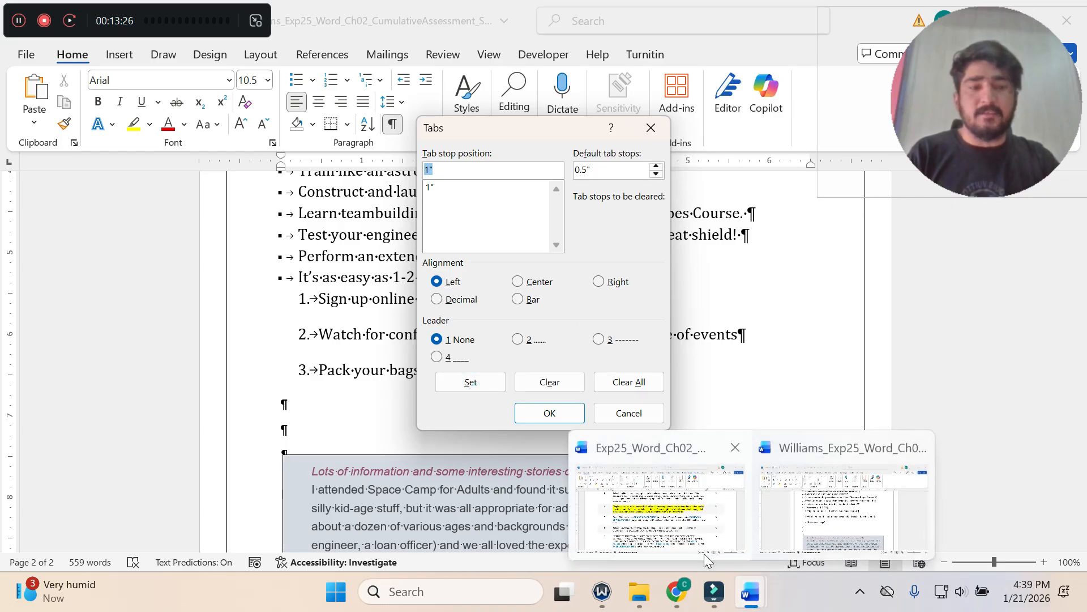
{"action": "mouse_move", "coordinate": [695, 535]}
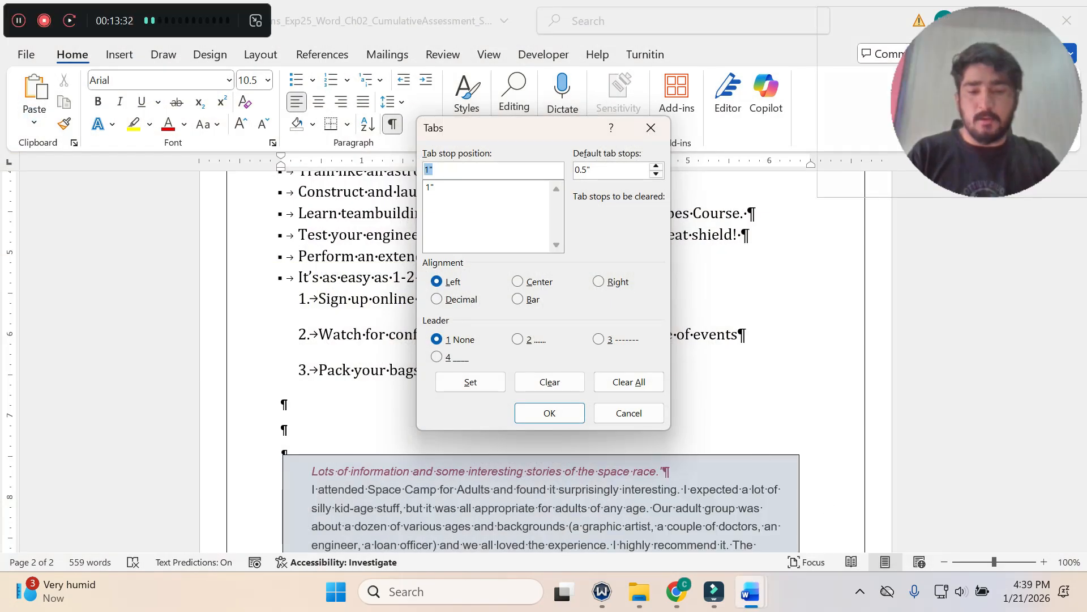
{"action": "type", "text": "6"}
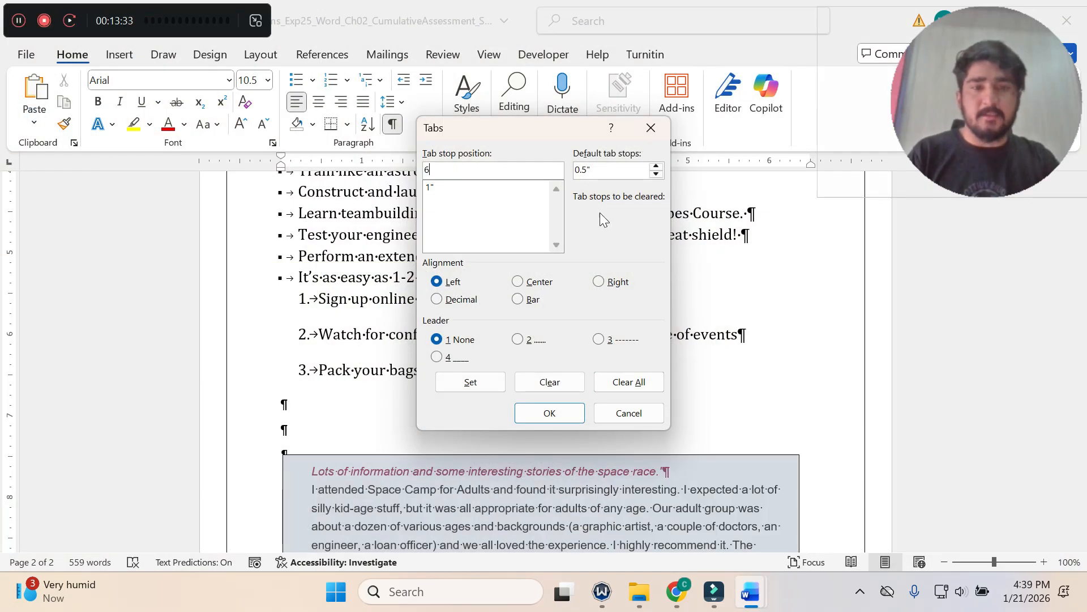
{"action": "left_click", "coordinate": [601, 283]}
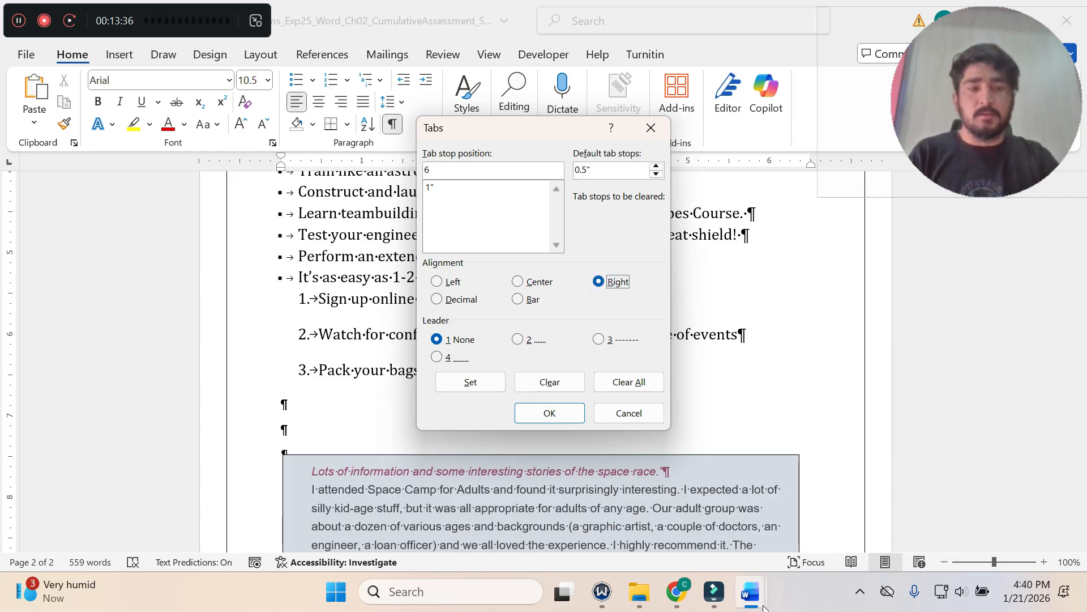
{"action": "mouse_move", "coordinate": [759, 605]}
{"action": "left_click", "coordinate": [682, 535]}
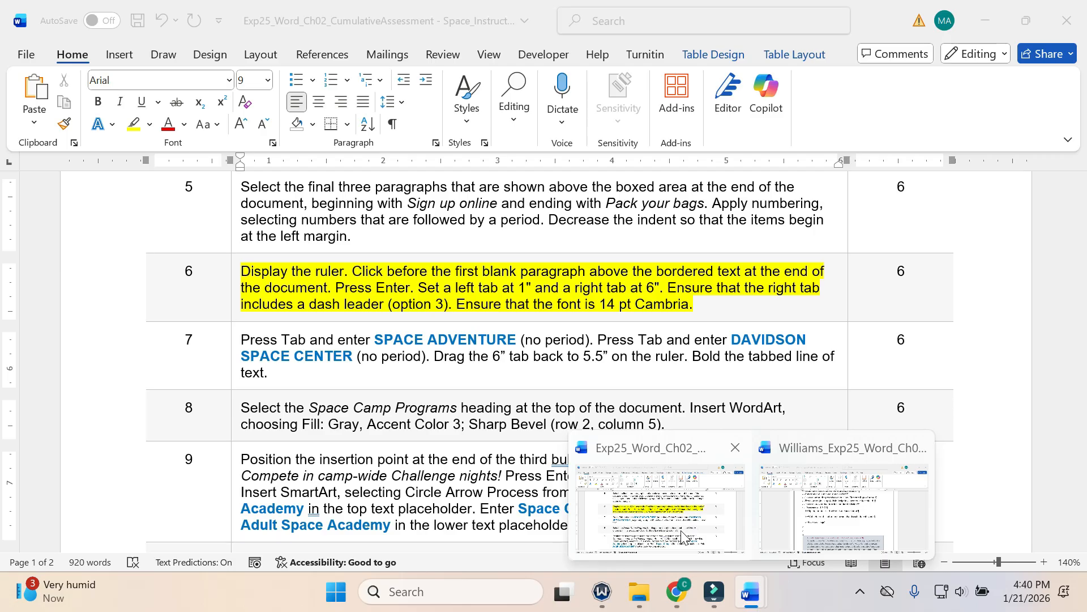
{"action": "left_click", "coordinate": [791, 500]}
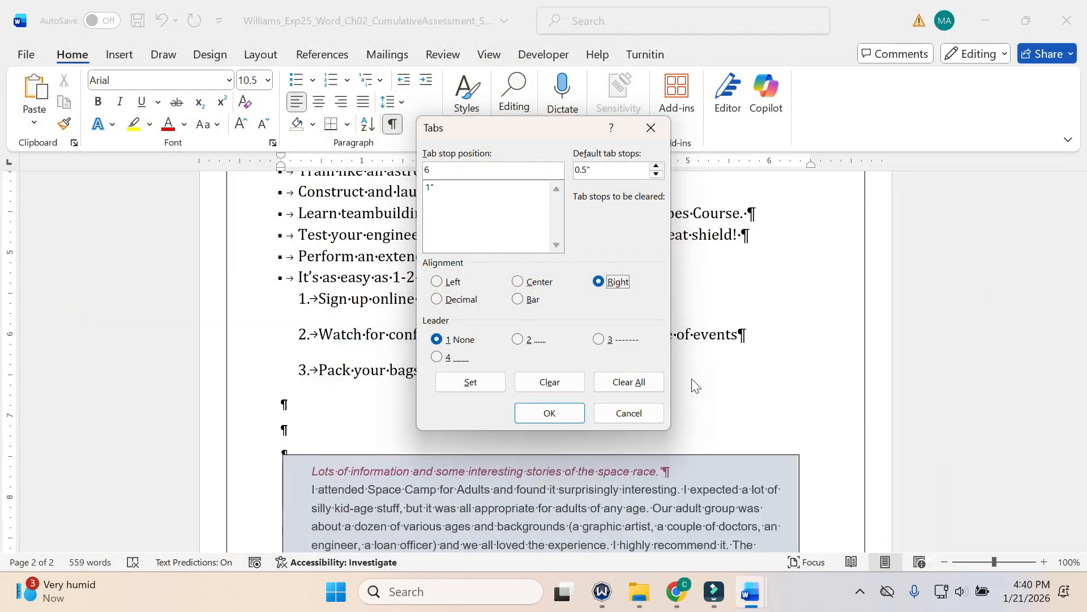
{"action": "left_click", "coordinate": [597, 339]}
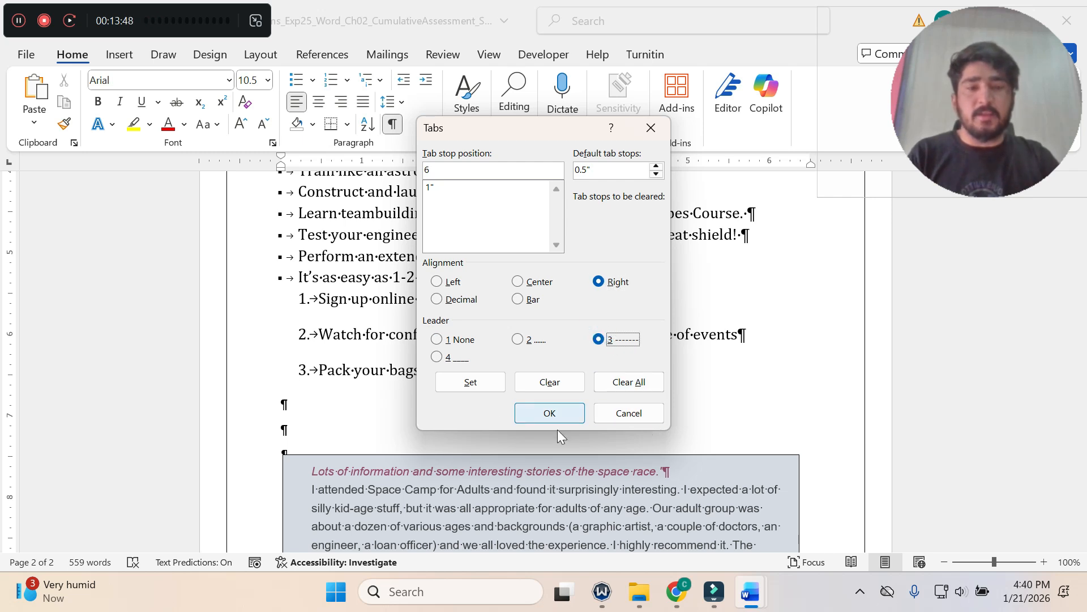
{"action": "mouse_move", "coordinate": [750, 591]}
{"action": "mouse_move", "coordinate": [670, 547]}
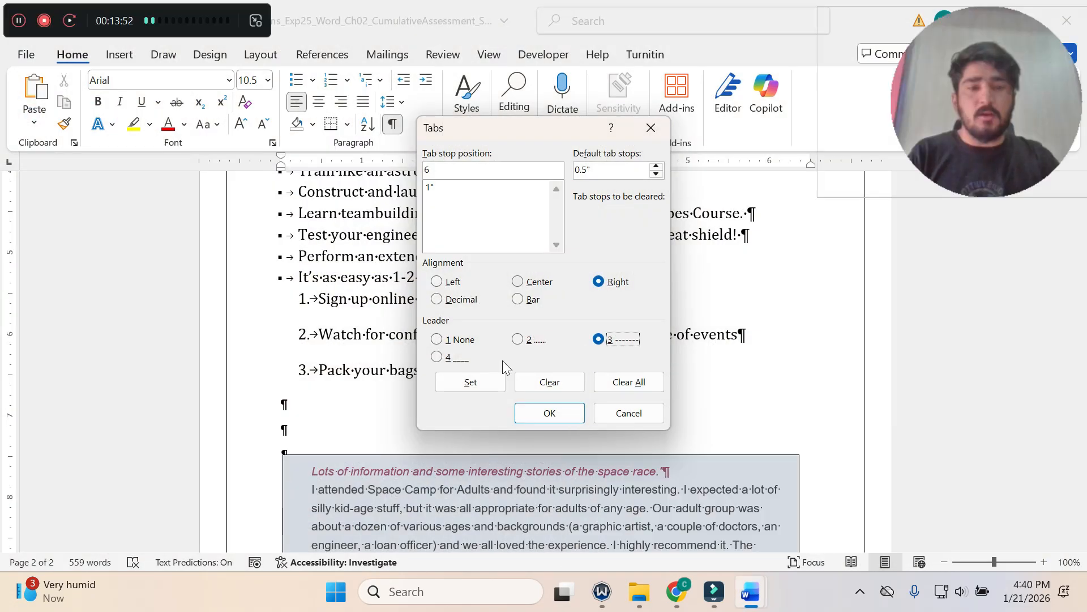
{"action": "left_click", "coordinate": [550, 413]}
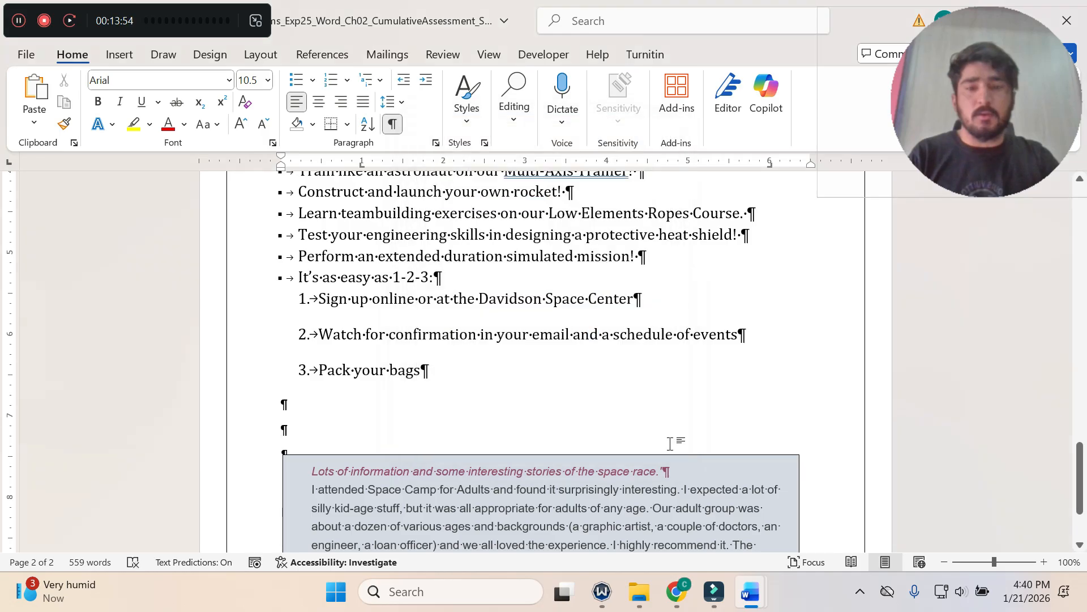
Recheck the font requirement in instruction step 6, and format the tabbed blank paragraph as 14 pt Cambria.
{"action": "mouse_move", "coordinate": [750, 591]}
{"action": "left_click", "coordinate": [716, 567]}
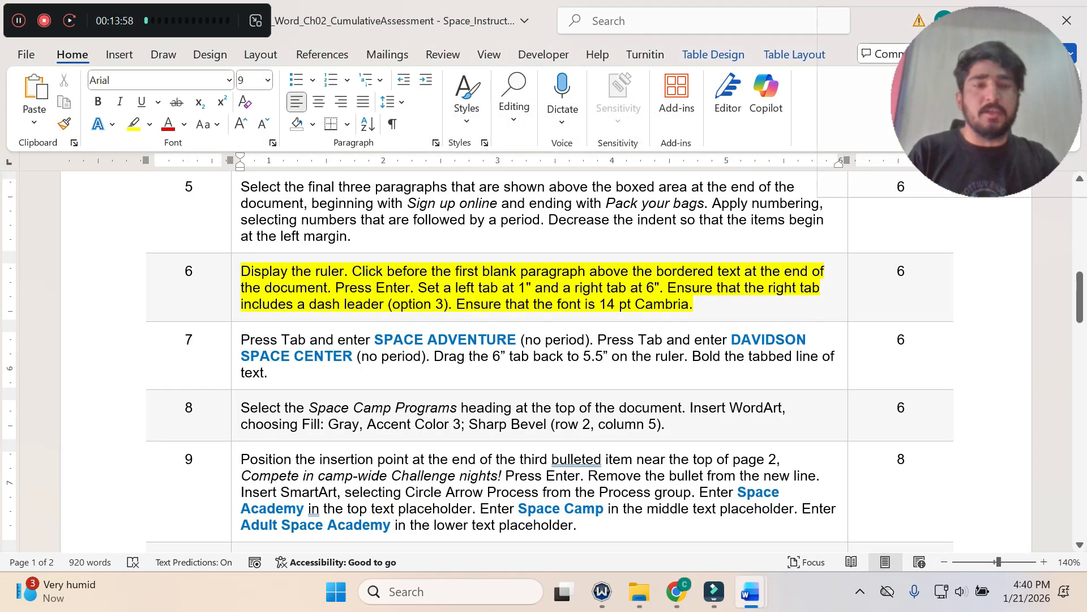
{"action": "mouse_move", "coordinate": [750, 591]}
{"action": "left_click", "coordinate": [864, 498]}
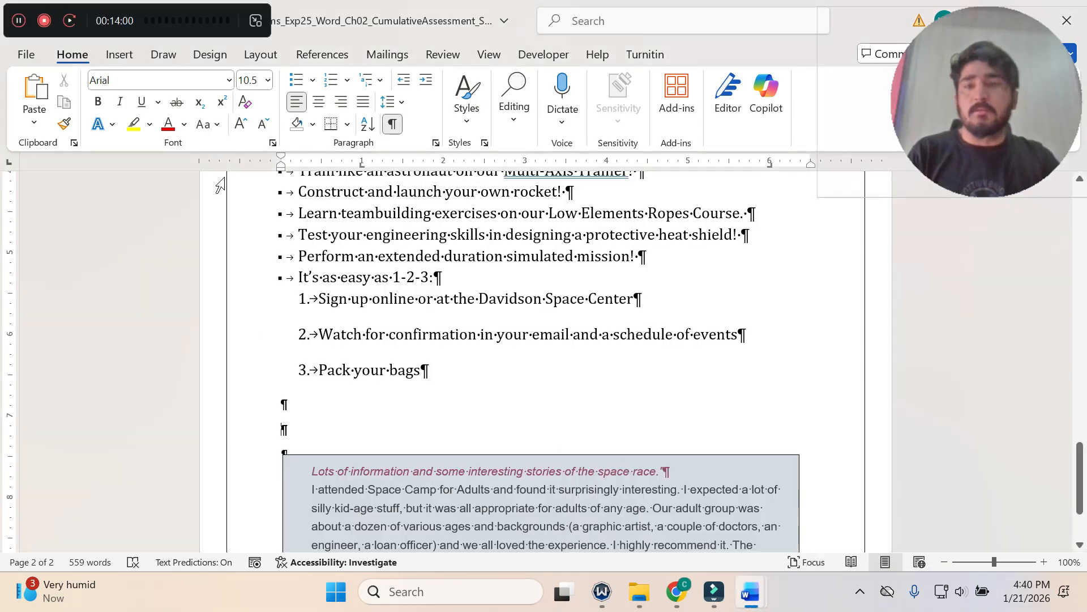
{"action": "left_click", "coordinate": [229, 80]}
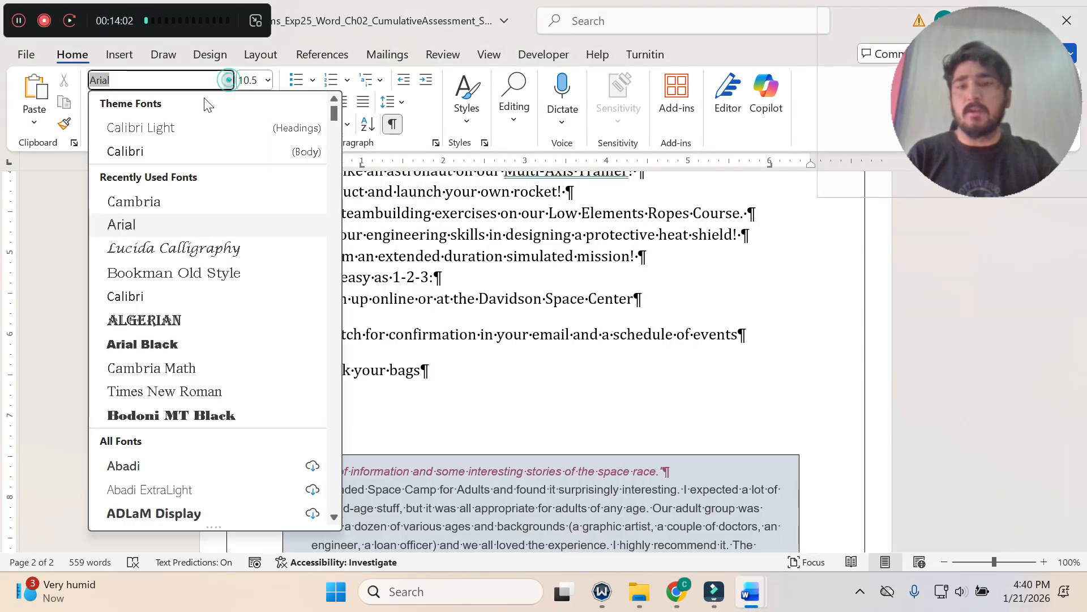
{"action": "left_click", "coordinate": [148, 202]}
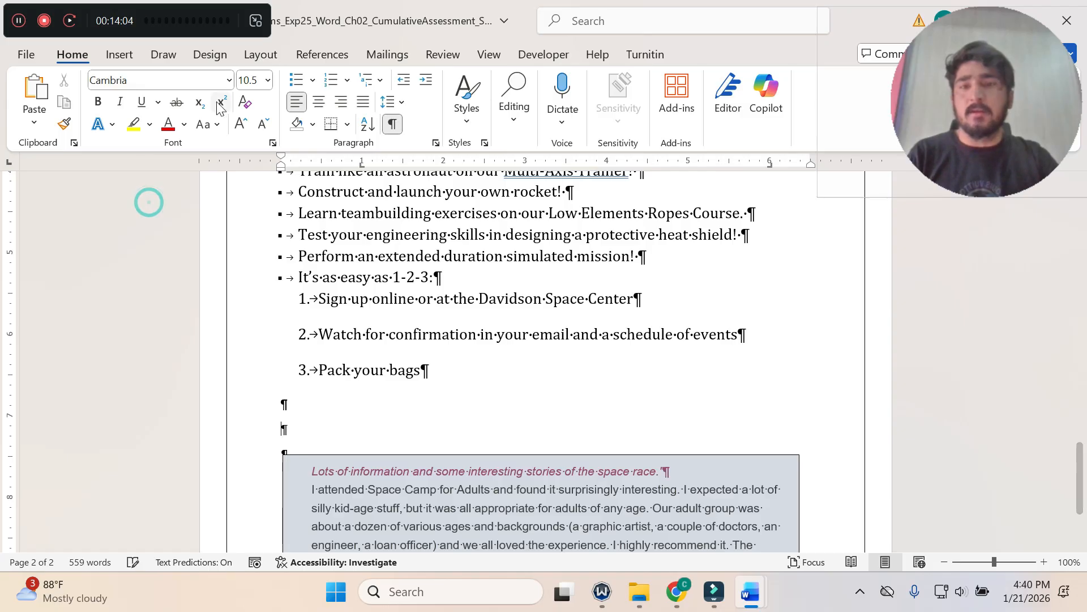
{"action": "left_click", "coordinate": [267, 82]}
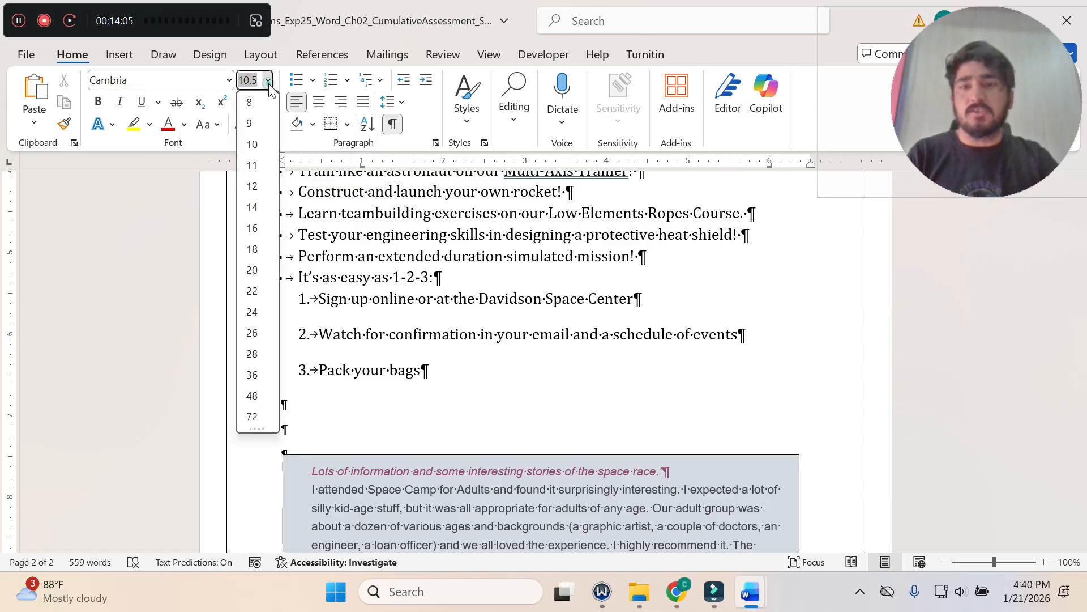
{"action": "left_click", "coordinate": [256, 211]}
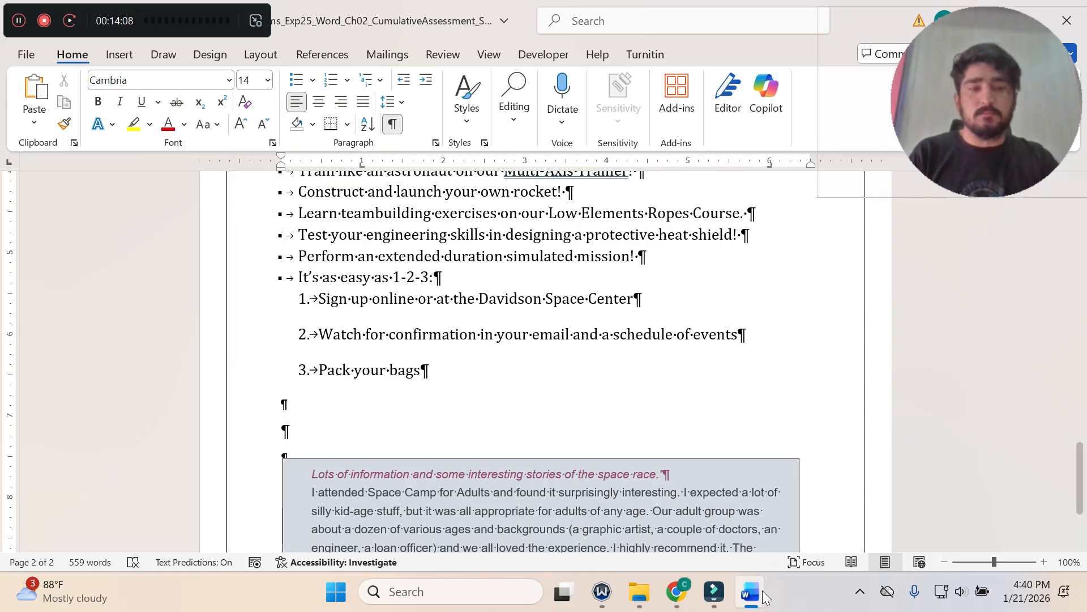
Switch to the instructions document, clear the highlight from step 6, and highlight step 7 in yellow.
{"action": "left_click", "coordinate": [751, 591]}
{"action": "left_click", "coordinate": [687, 542]}
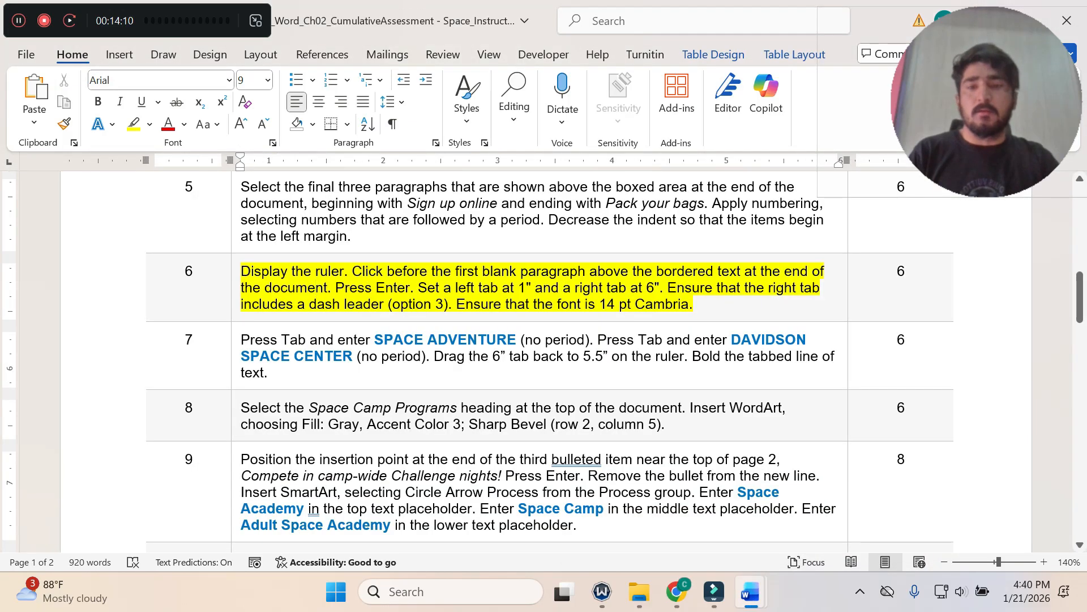
{"action": "triple_click", "coordinate": [317, 287]}
{"action": "scroll", "coordinate": [317, 287], "scroll_direction": "down", "scroll_amount": 1}
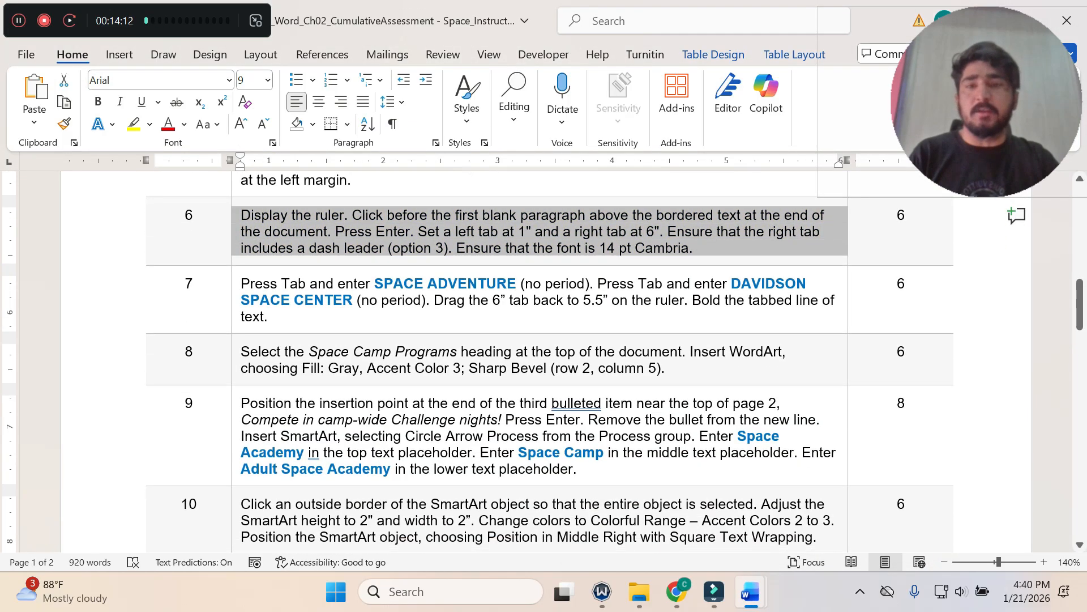
{"action": "left_click", "coordinate": [235, 294]}
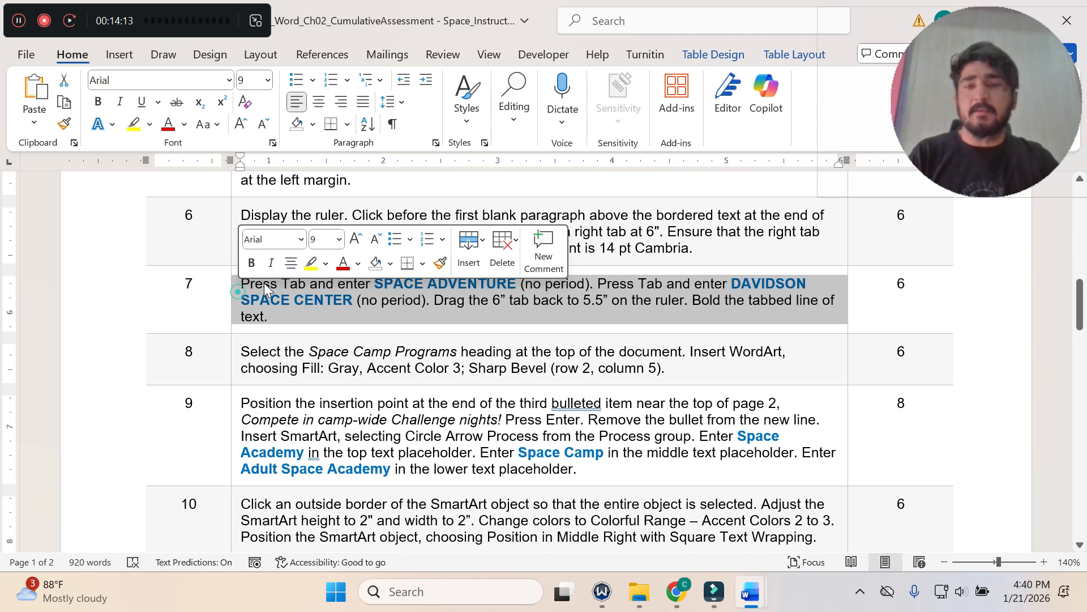
{"action": "left_click", "coordinate": [303, 271]}
{"action": "left_click", "coordinate": [319, 311]}
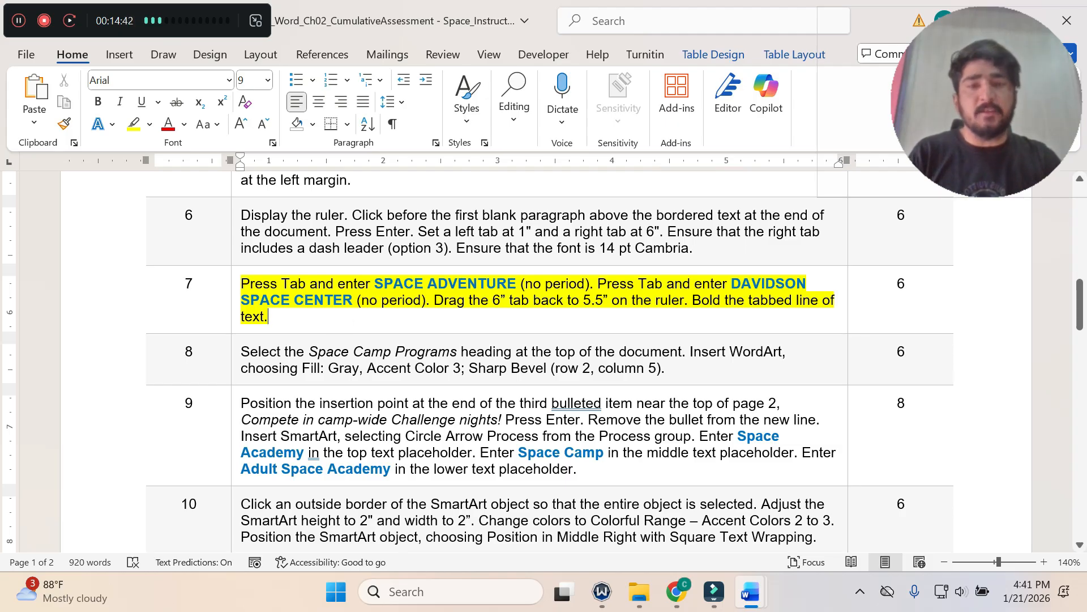
Recheck instruction step 7, and insert a tab in the 14 pt blank paragraph above the bordered text.
{"action": "left_click", "coordinate": [751, 592]}
{"action": "left_click", "coordinate": [832, 554]}
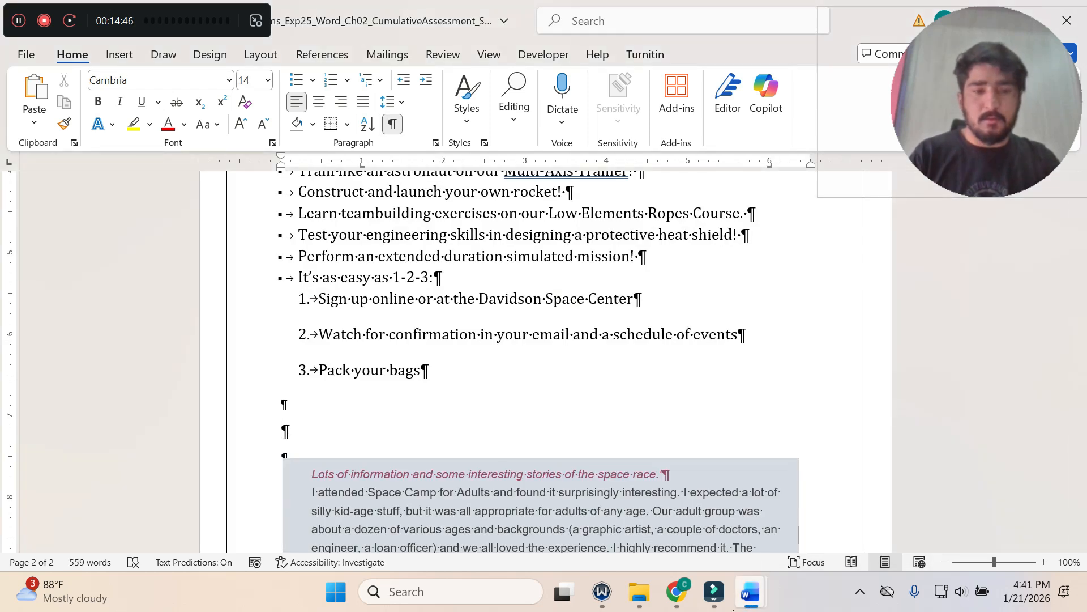
{"action": "left_click", "coordinate": [751, 592]}
{"action": "left_click", "coordinate": [651, 553]}
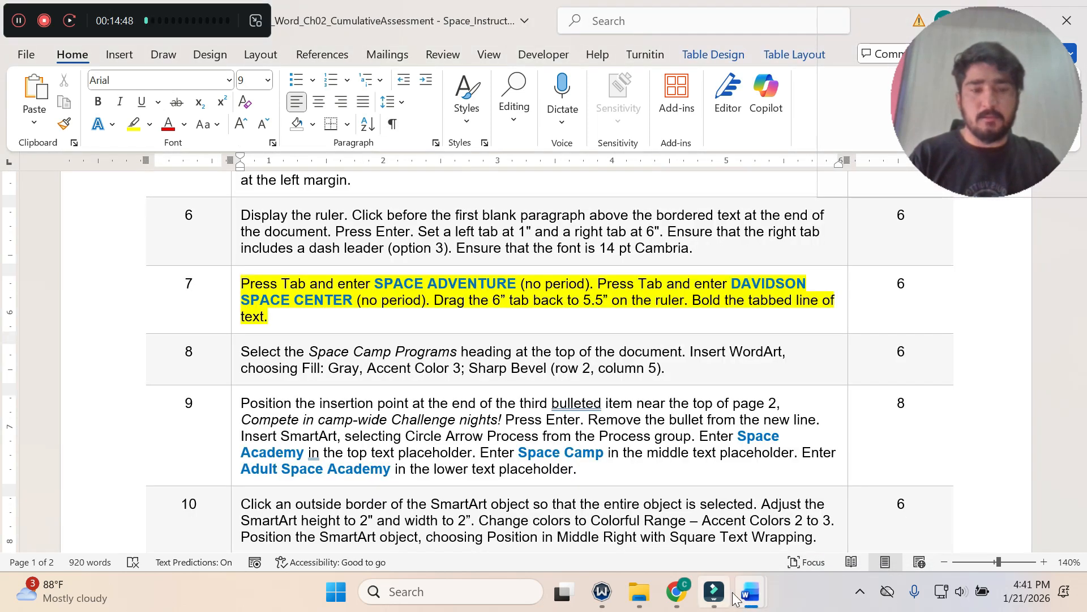
{"action": "left_click", "coordinate": [750, 592]}
{"action": "left_click", "coordinate": [828, 546]}
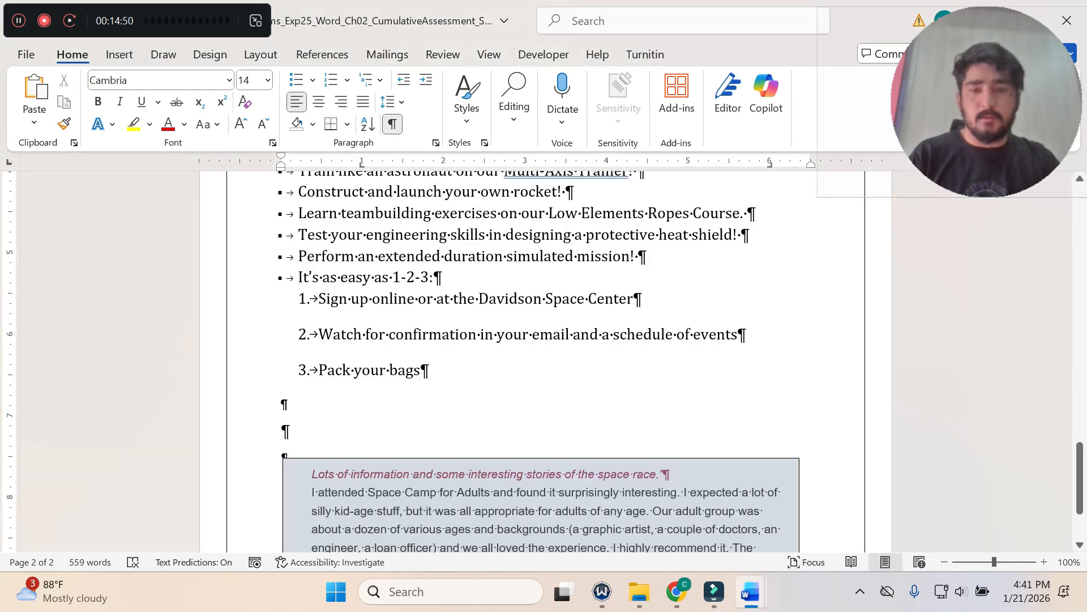
{"action": "key", "text": "Tab"}
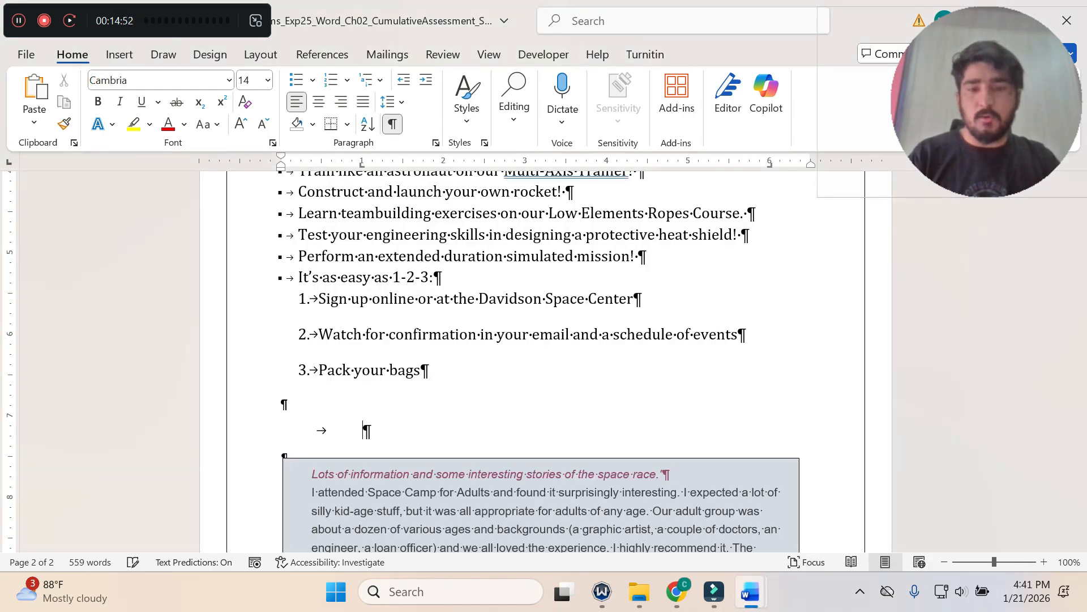
Copy "SPACE ADVENTURE" from instruction step 7 and paste it after the tab, keeping text only.
{"action": "left_click", "coordinate": [751, 592]}
{"action": "left_click", "coordinate": [651, 510]}
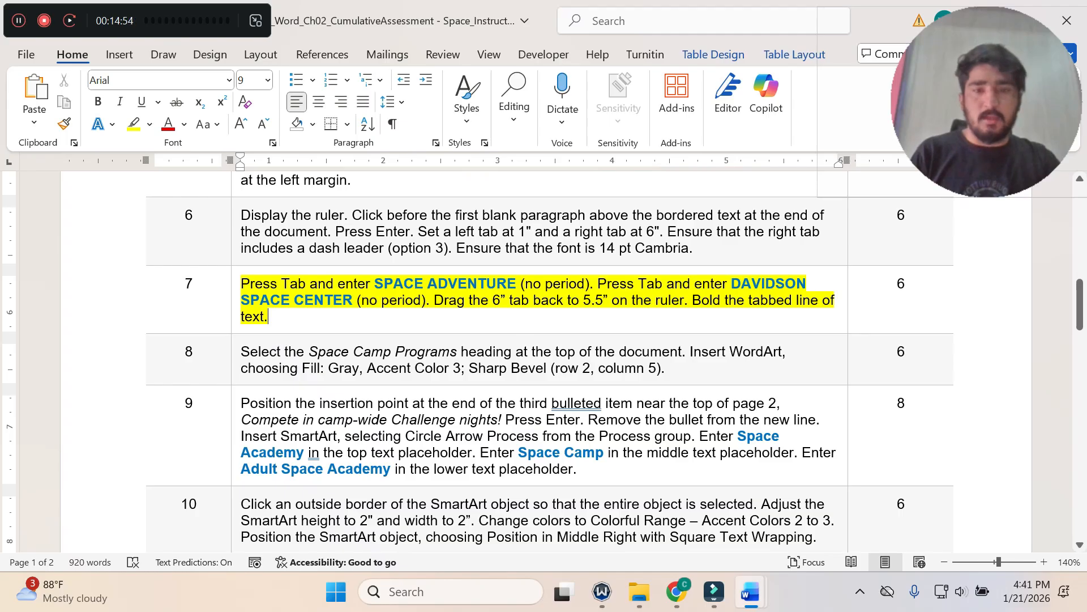
{"action": "left_click_drag", "start_coordinate": [375, 283], "coordinate": [512, 285]}
{"action": "key", "text": "ctrl+c"}
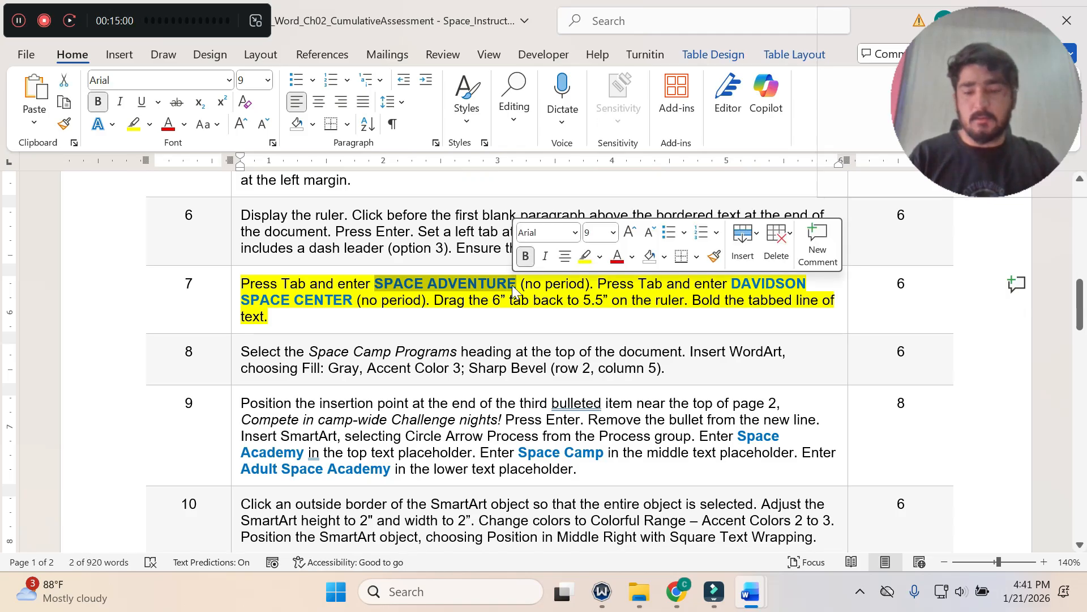
{"action": "key", "text": "alt+Tab"}
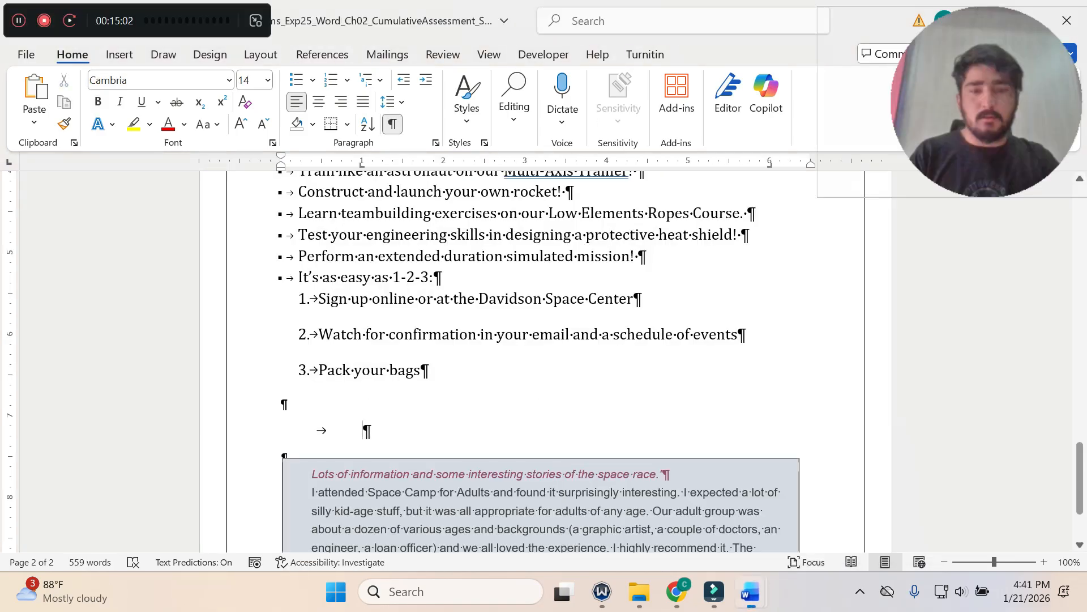
{"action": "key", "text": "ctrl+v"}
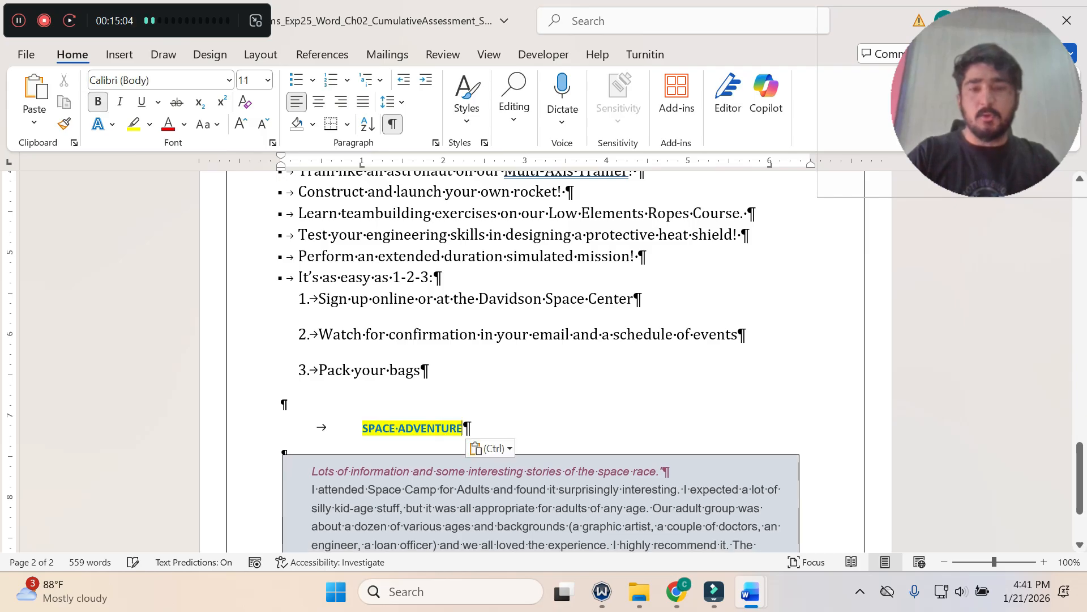
{"action": "left_click", "coordinate": [508, 449]}
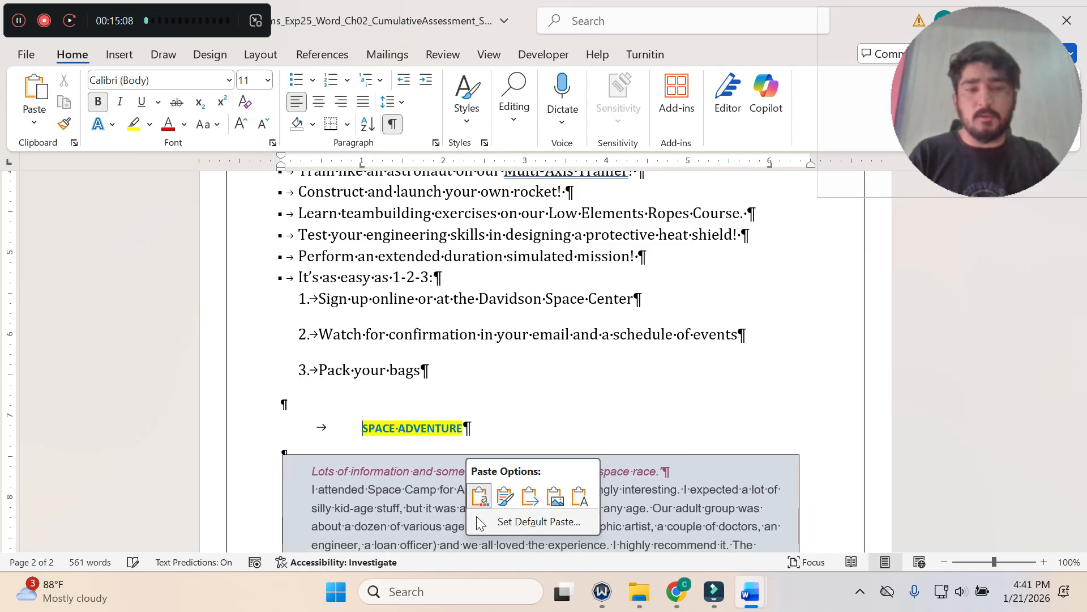
{"action": "left_click", "coordinate": [579, 501]}
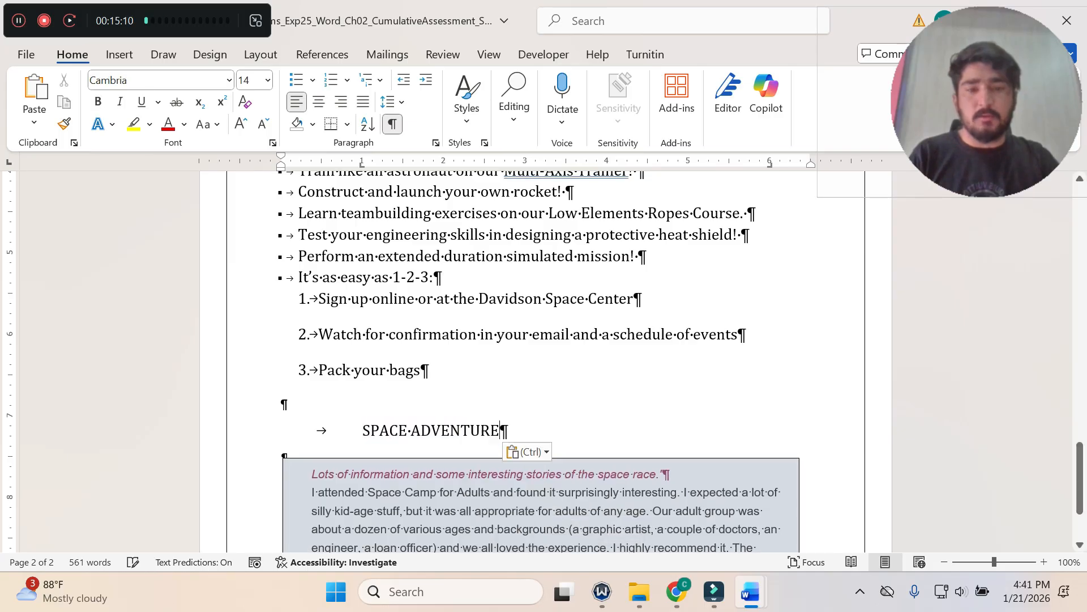
Check instruction step 7 again, and insert a second tab after "SPACE ADVENTURE" in the tabbed line.
{"action": "mouse_move", "coordinate": [749, 597]}
{"action": "left_click", "coordinate": [657, 493]}
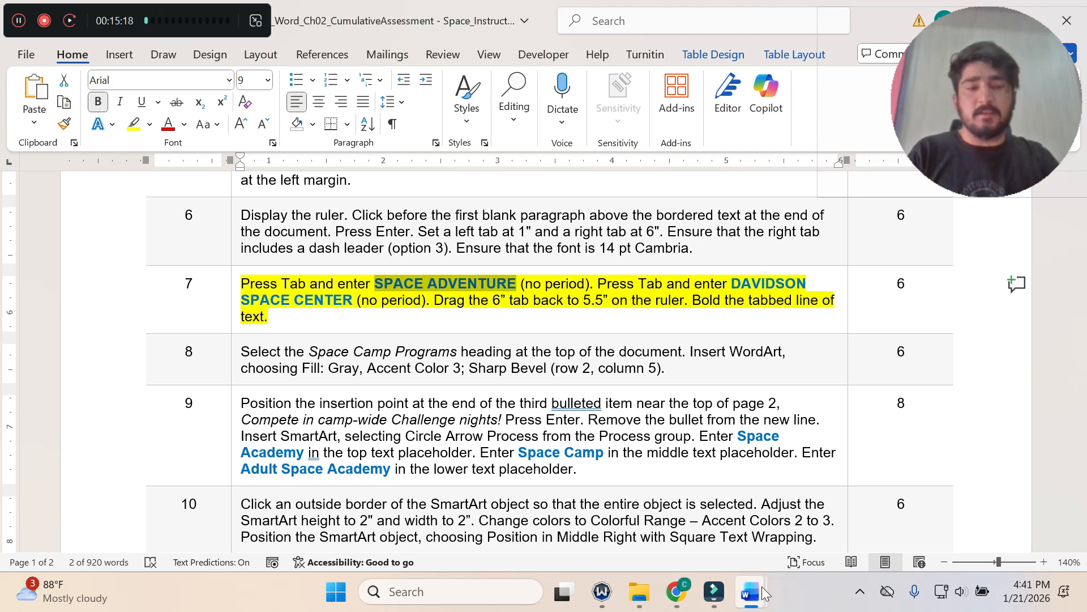
{"action": "mouse_move", "coordinate": [751, 584]}
{"action": "left_click", "coordinate": [849, 498]}
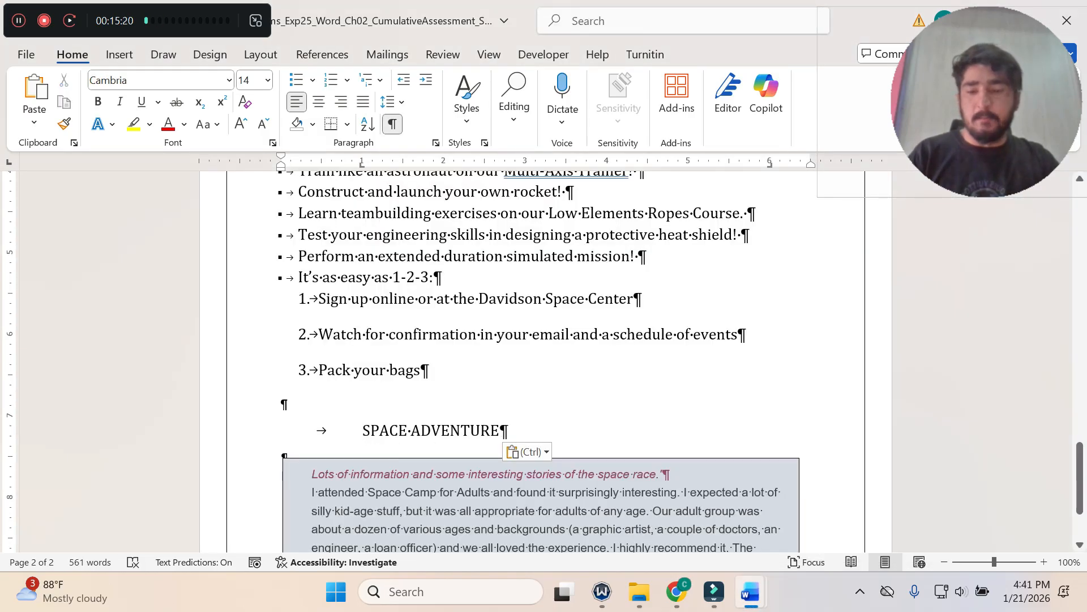
{"action": "key", "text": "Tab"}
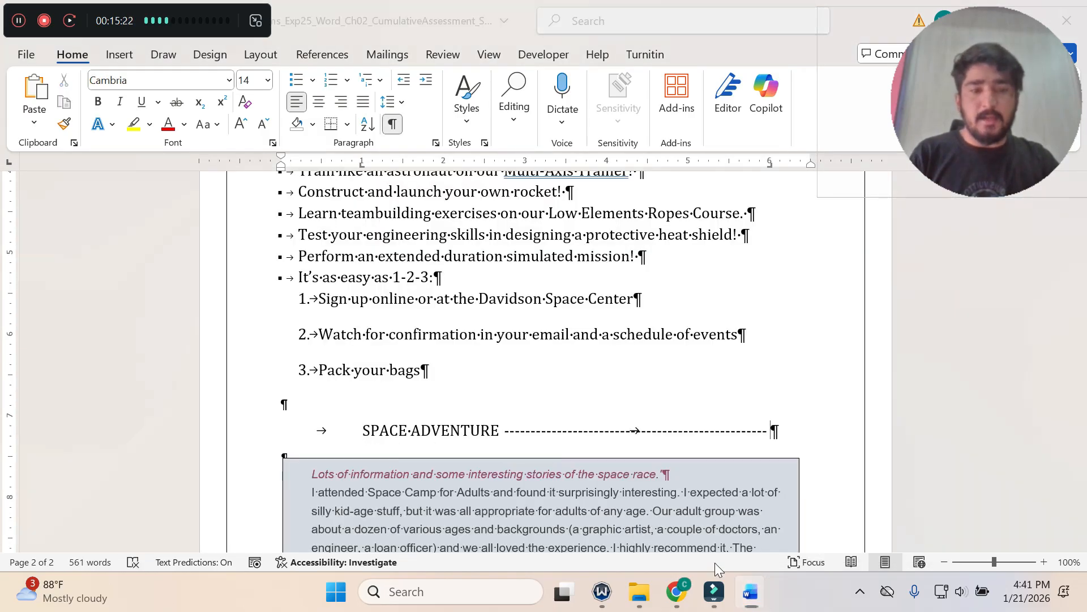
Copy "DAVIDSON SPACE CENTER" from instruction step 7 and paste it after the dash leader, keeping text only.
{"action": "mouse_move", "coordinate": [751, 592]}
{"action": "left_click", "coordinate": [685, 544]}
{"action": "left_click_drag", "start_coordinate": [730, 284], "coordinate": [352, 300]}
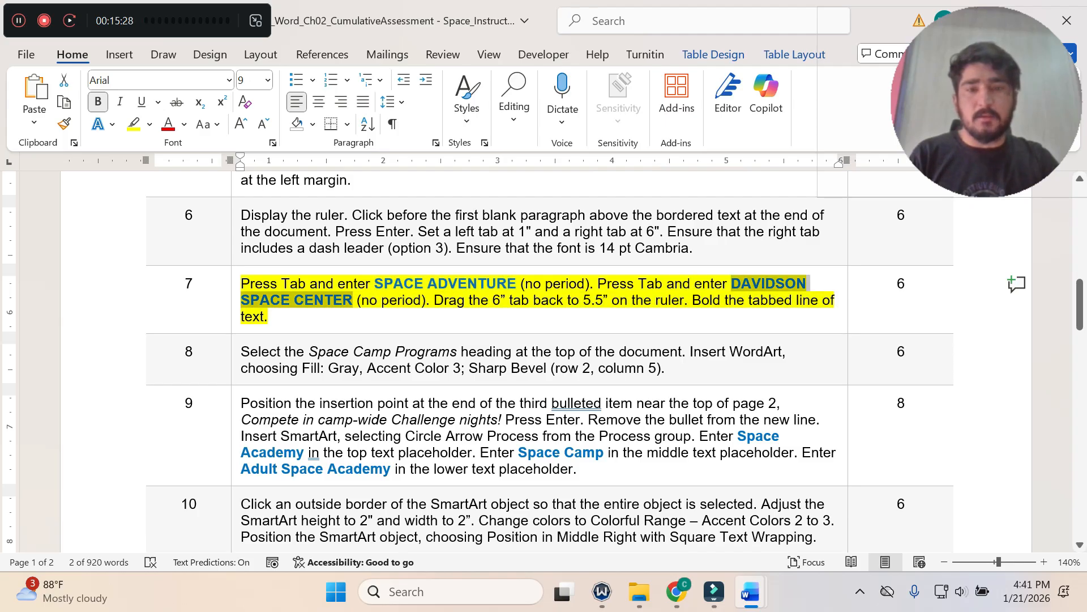
{"action": "key", "text": "ctrl+c"}
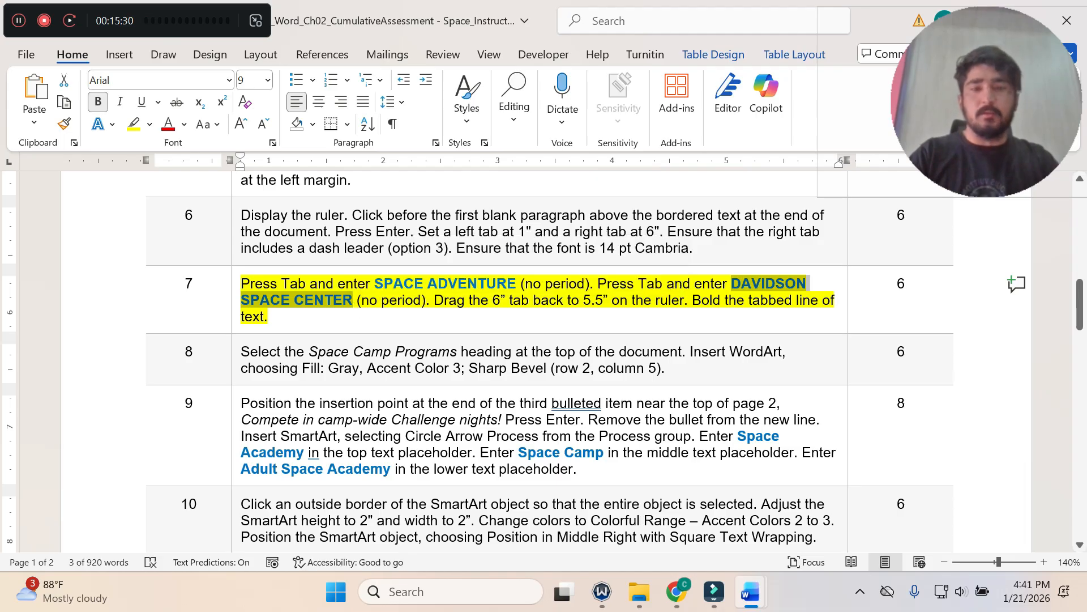
{"action": "mouse_move", "coordinate": [750, 592]}
{"action": "left_click", "coordinate": [850, 538]}
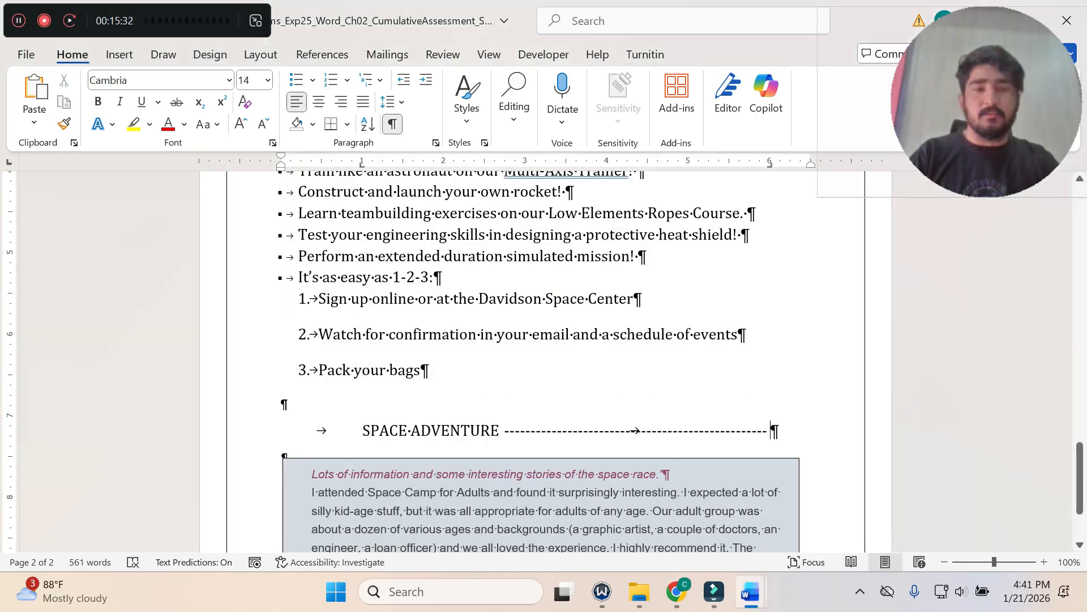
{"action": "key", "text": "ctrl+v"}
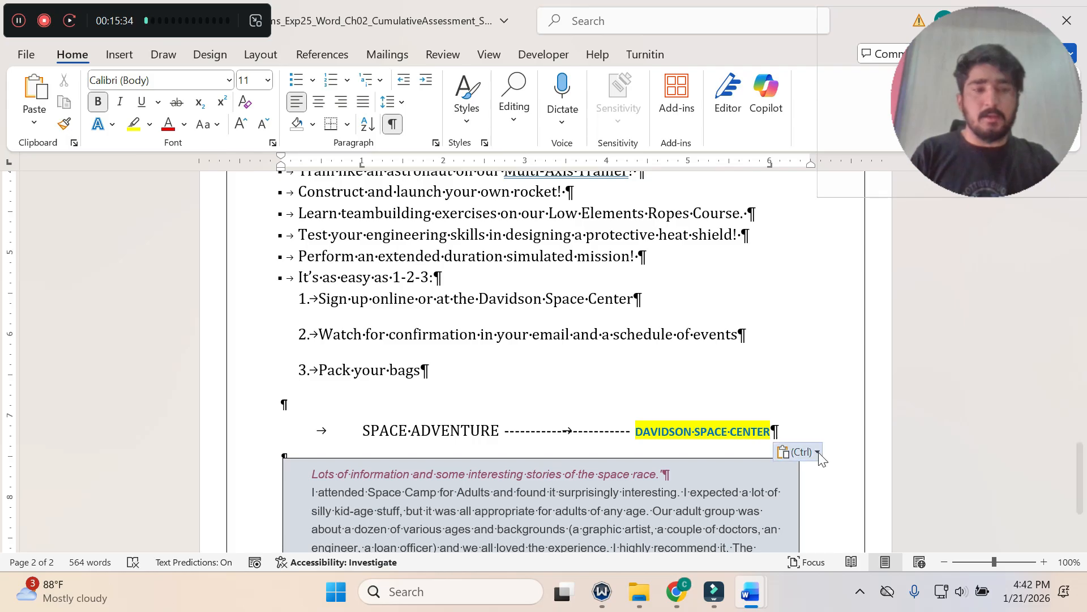
{"action": "left_click", "coordinate": [818, 453]}
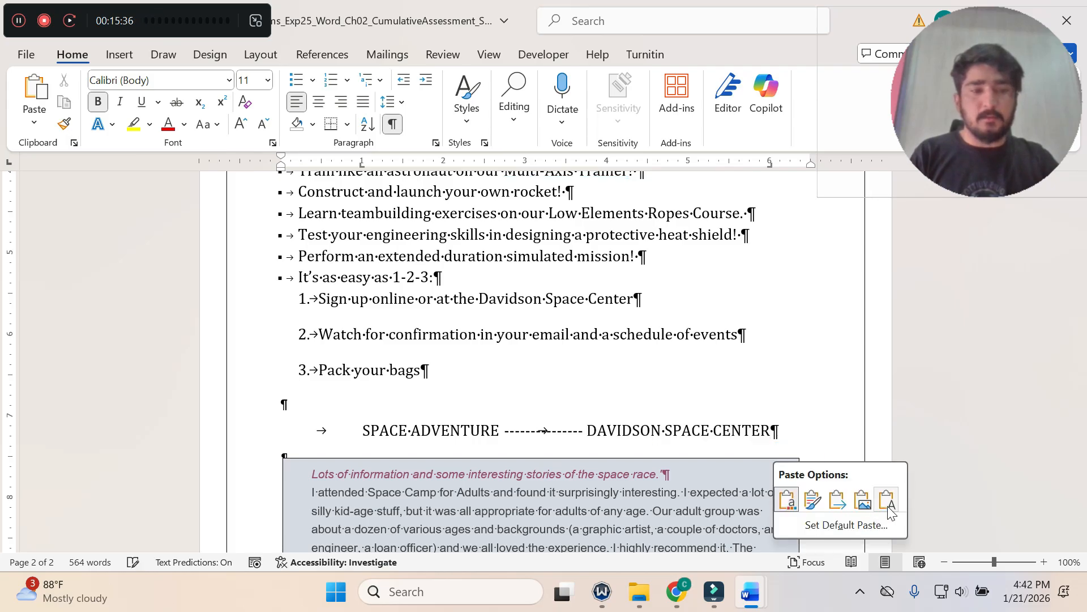
{"action": "left_click", "coordinate": [888, 505]}
Review the tab requirement in instruction step 7, and move the tabbed line's right tab stop to 5.5" on the ruler.
{"action": "mouse_move", "coordinate": [750, 596]}
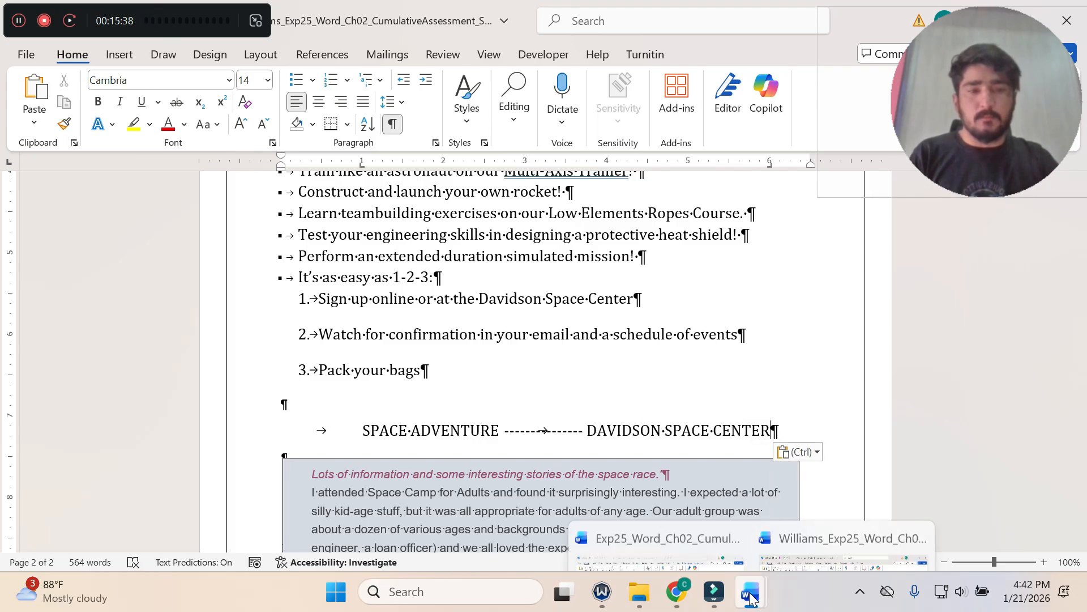
{"action": "left_click", "coordinate": [663, 546]}
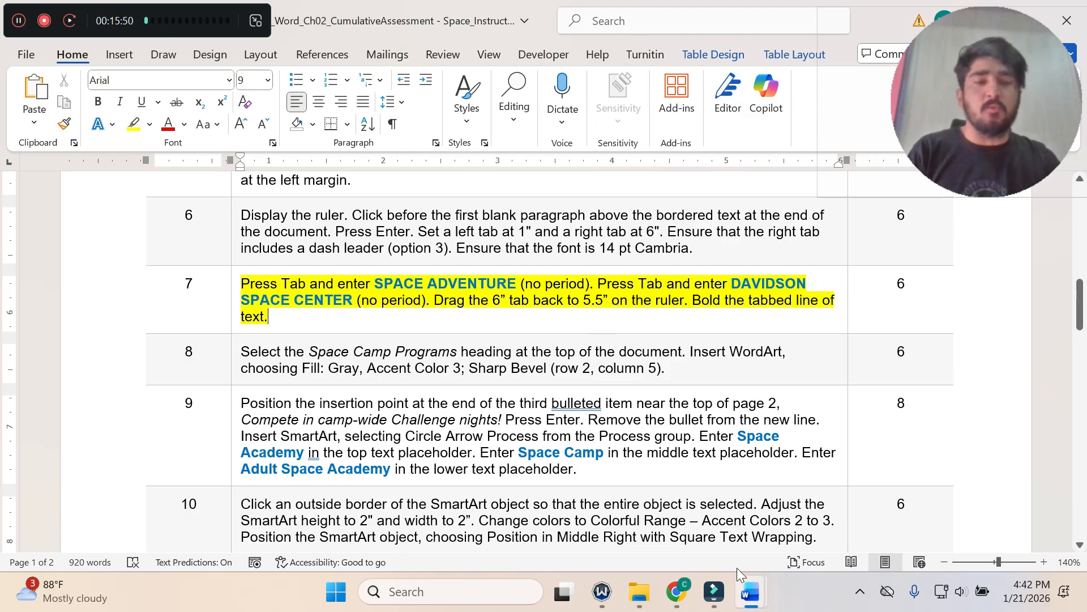
{"action": "mouse_move", "coordinate": [750, 586]}
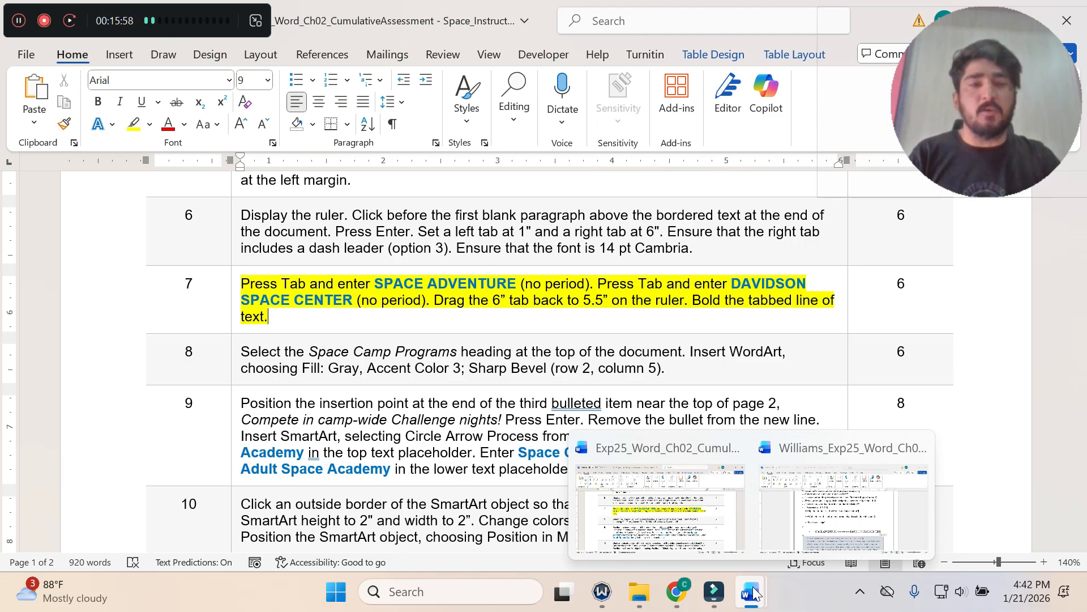
{"action": "left_click", "coordinate": [844, 507]}
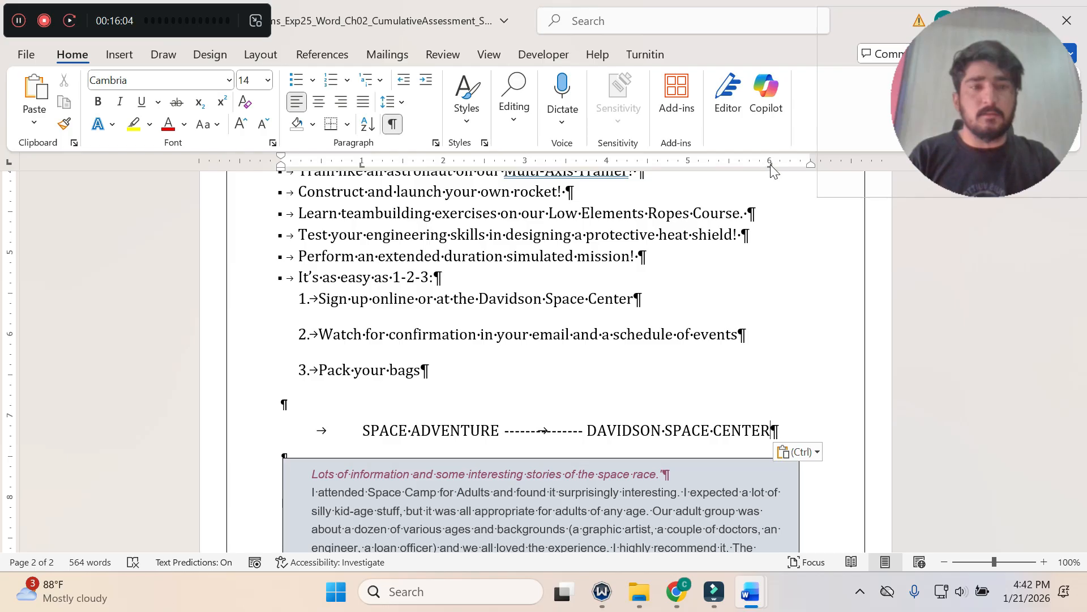
{"action": "left_click_drag", "start_coordinate": [771, 169], "coordinate": [730, 170]}
Clear the highlight from step 7 in the instructions document, and highlight step 8 in yellow.
{"action": "left_click", "coordinate": [657, 499]}
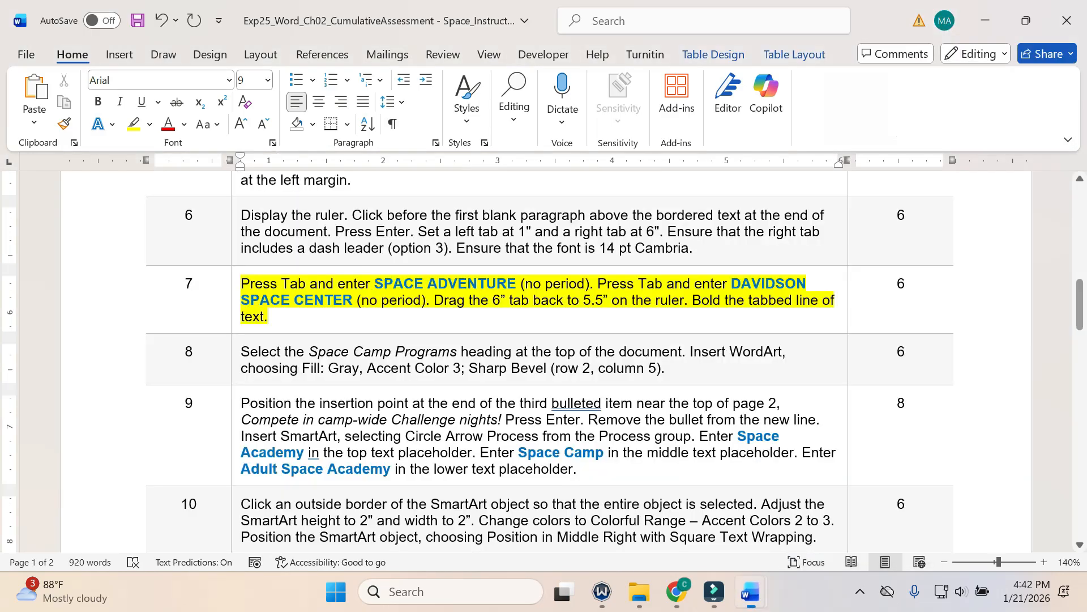
{"action": "scroll", "coordinate": [544, 363], "scroll_direction": "down", "scroll_amount": 3}
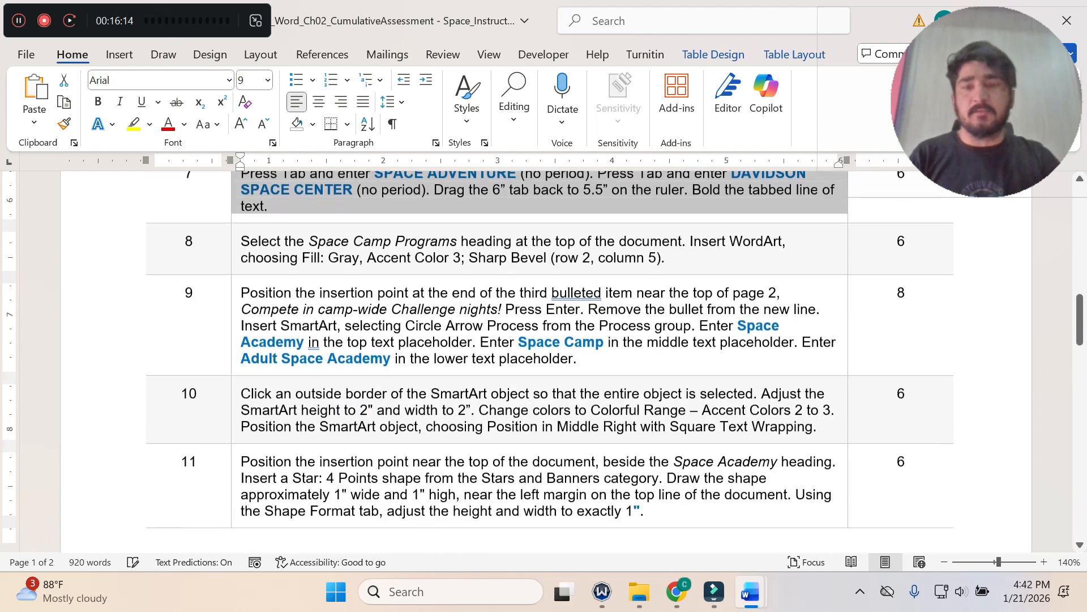
{"action": "left_click", "coordinate": [237, 248]}
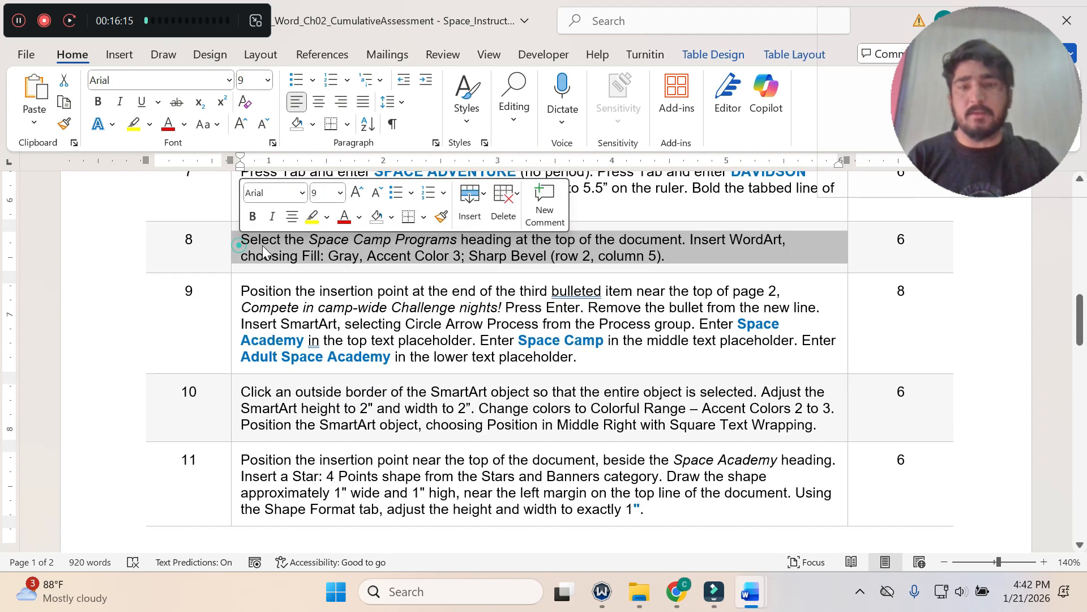
{"action": "left_click", "coordinate": [308, 218]}
{"action": "scroll", "coordinate": [312, 217], "scroll_direction": "up", "scroll_amount": 2}
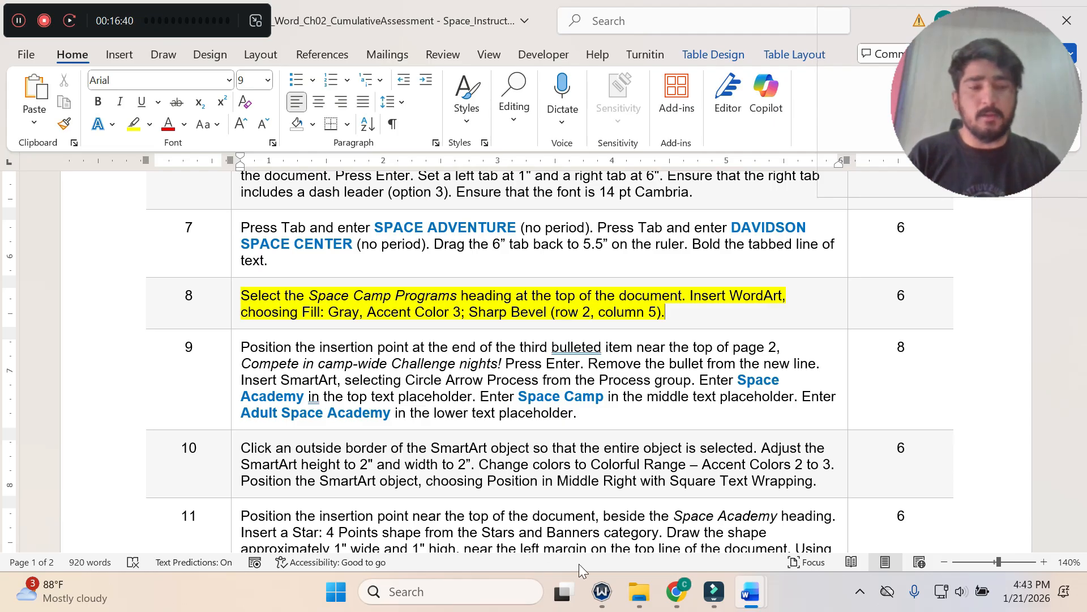
Select the SPACE CAMP PROGRAMS heading at the top of the camp document, and check the WordArt requirement in instruction step 8.
{"action": "left_click", "coordinate": [762, 593]}
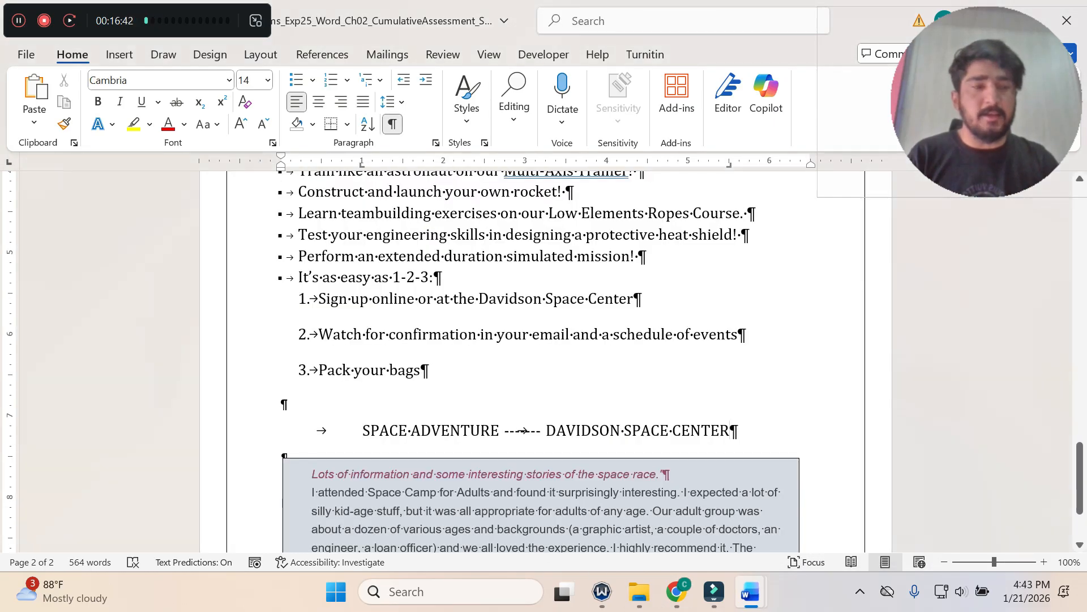
{"action": "key", "text": "ctrl+Home"}
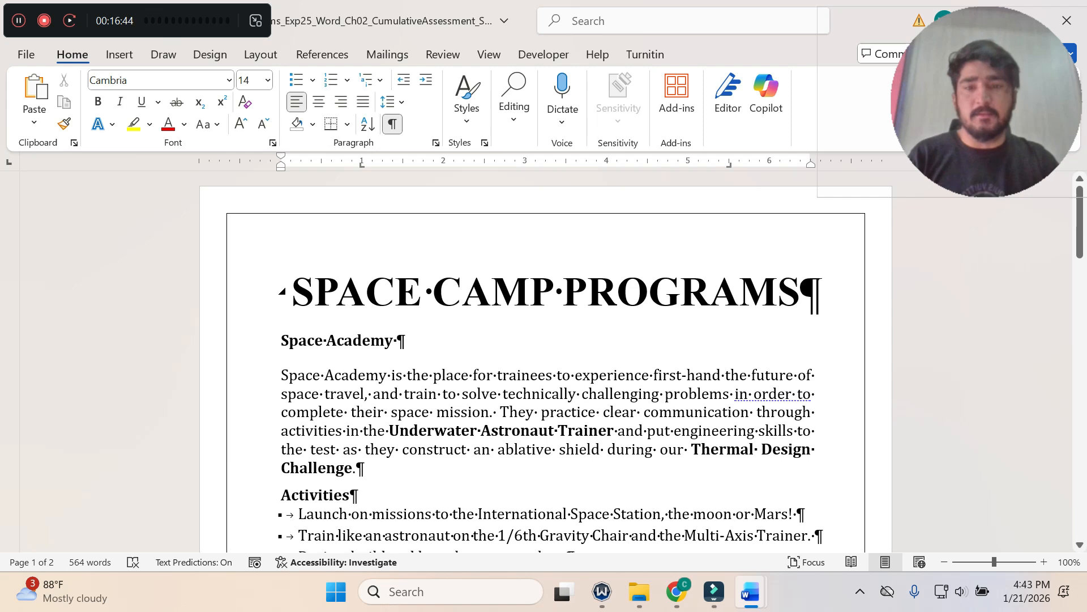
{"action": "left_click_drag", "start_coordinate": [289, 292], "coordinate": [822, 298]}
{"action": "left_click", "coordinate": [751, 591]}
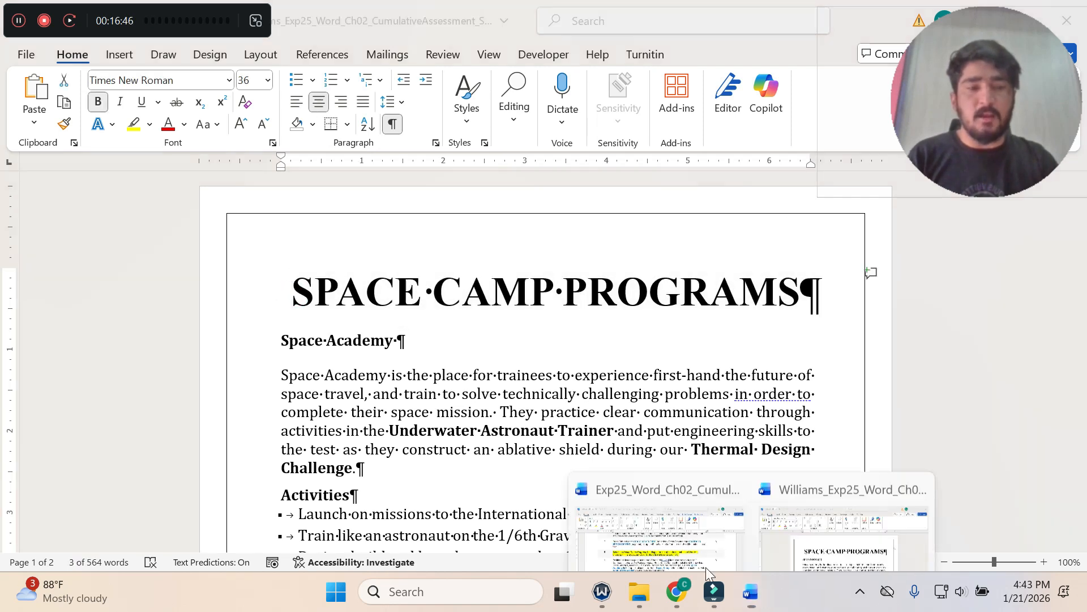
{"action": "left_click", "coordinate": [707, 573]}
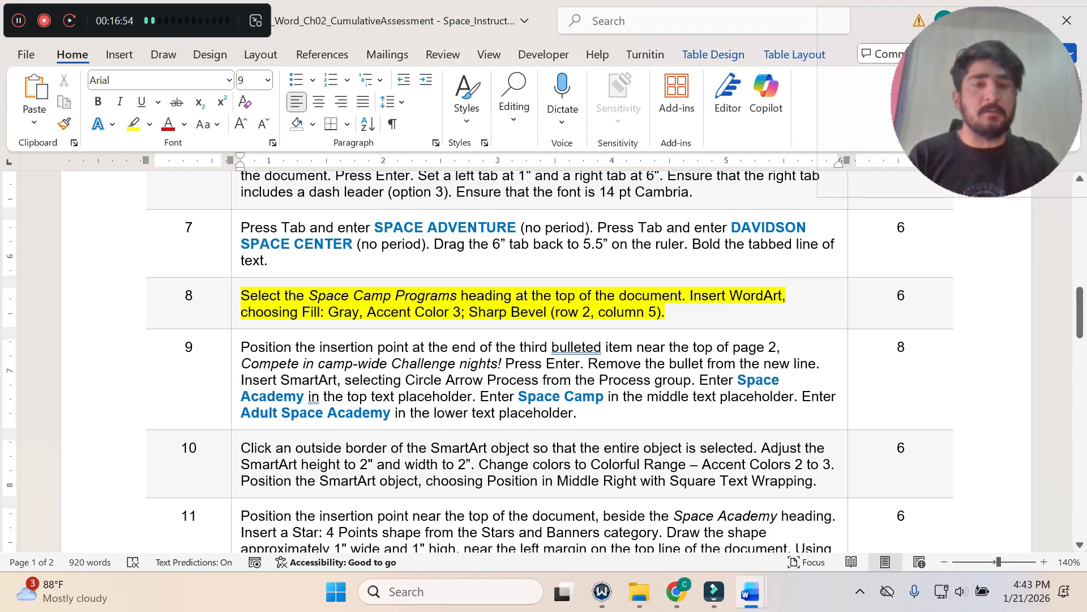
{"action": "mouse_move", "coordinate": [753, 601]}
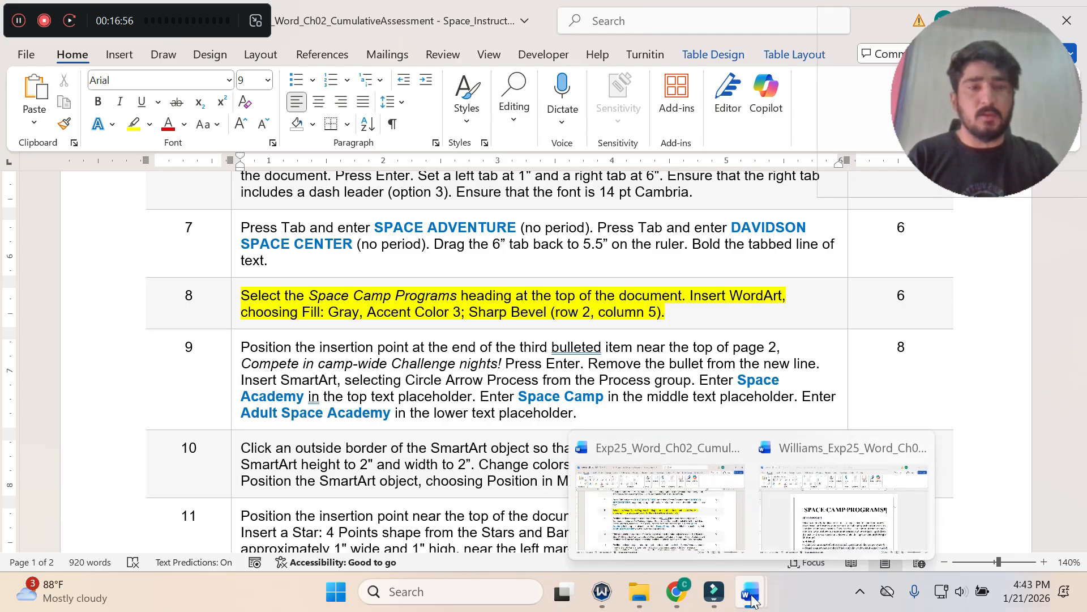
{"action": "left_click", "coordinate": [844, 498]}
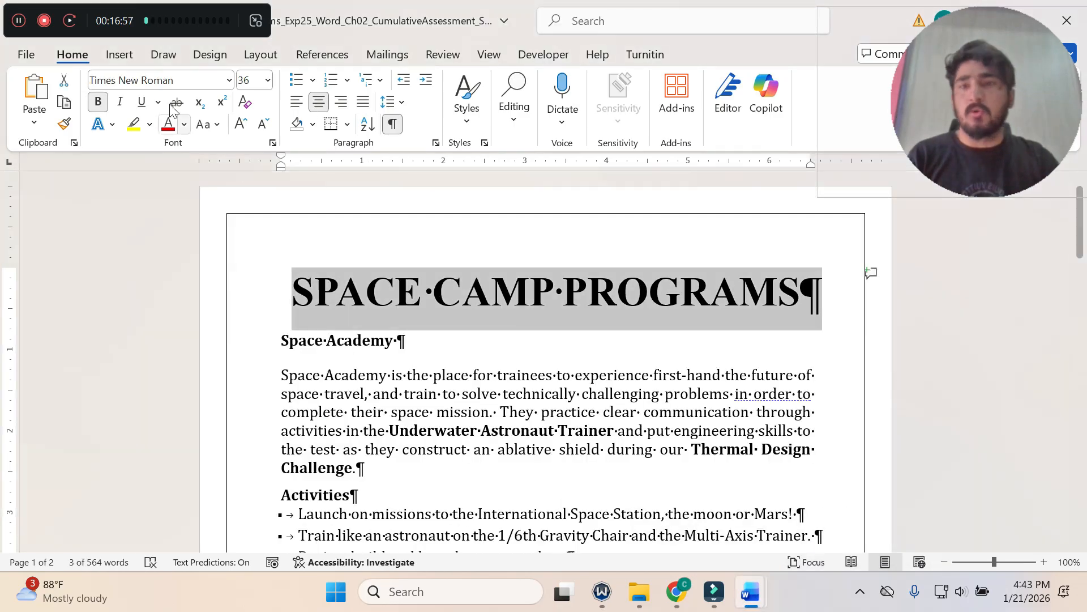
Turn the SPACE CAMP PROGRAMS heading into WordArt with the Fill: Gray, Accent Color 3; Sharp Bevel style.
{"action": "left_click", "coordinate": [117, 59]}
{"action": "left_click_drag", "start_coordinate": [968, 131], "coordinate": [970, 413]}
{"action": "left_click", "coordinate": [830, 142]}
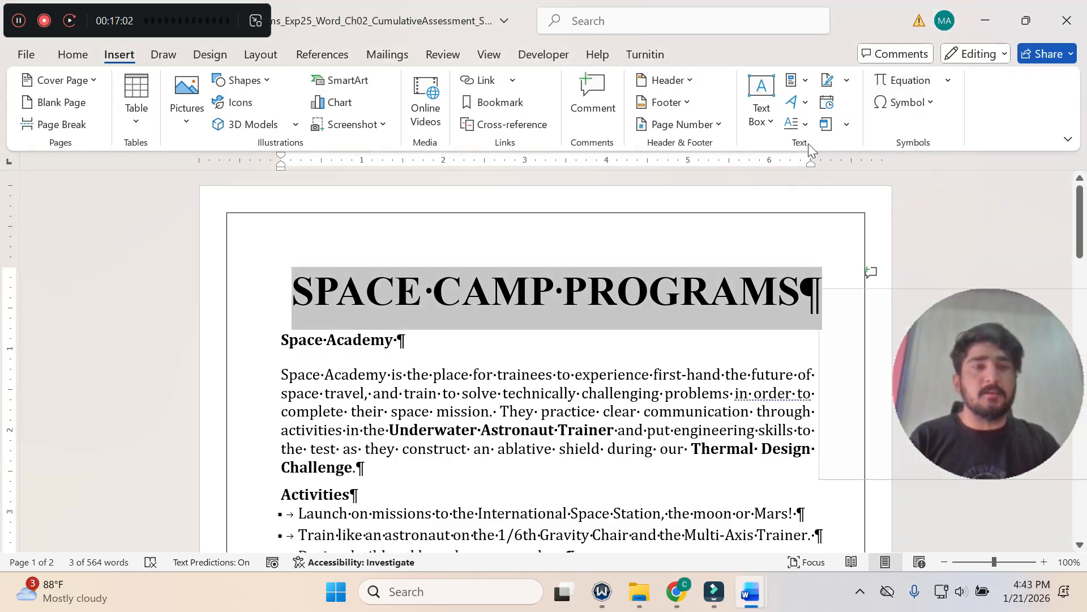
{"action": "left_click", "coordinate": [776, 291]}
{"action": "key", "text": "shift+Right"}
{"action": "left_click_drag", "start_coordinate": [801, 295], "coordinate": [317, 306]}
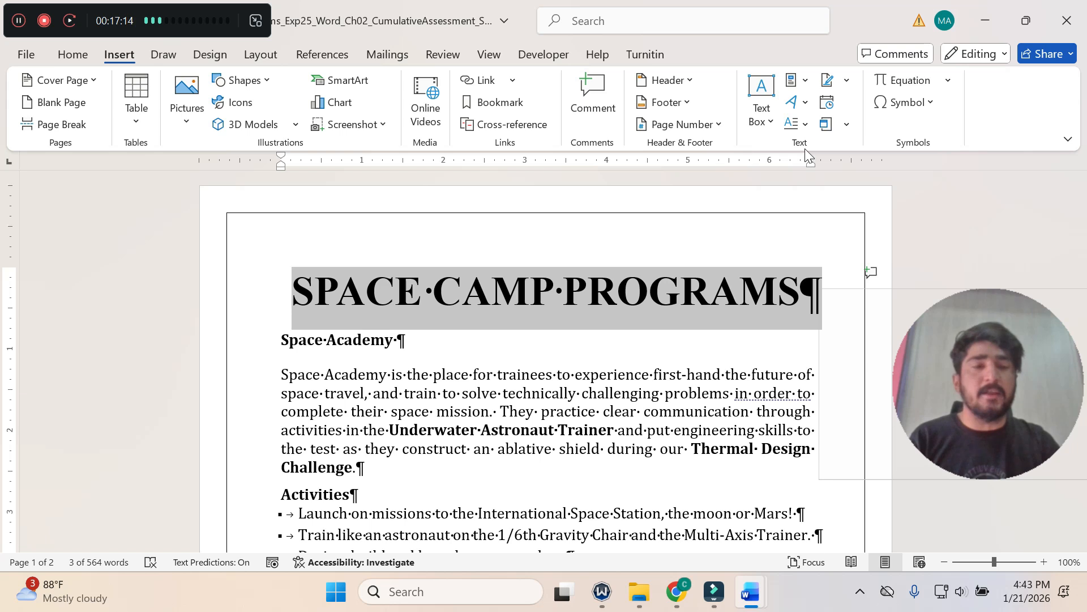
{"action": "left_click", "coordinate": [806, 105]}
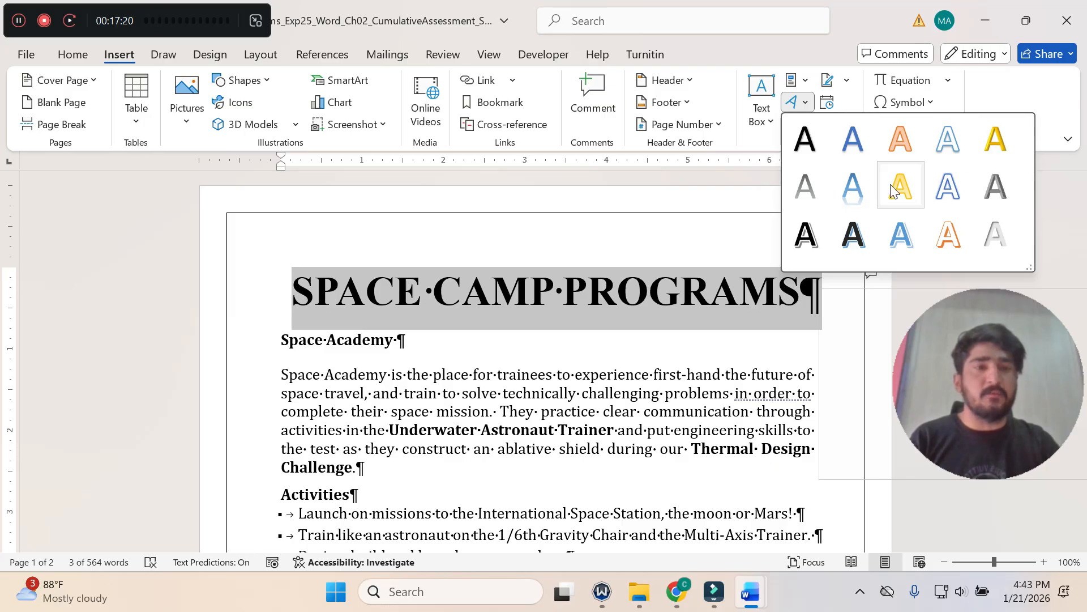
{"action": "left_click", "coordinate": [989, 195]}
{"action": "left_click_drag", "start_coordinate": [980, 342], "coordinate": [979, 63]}
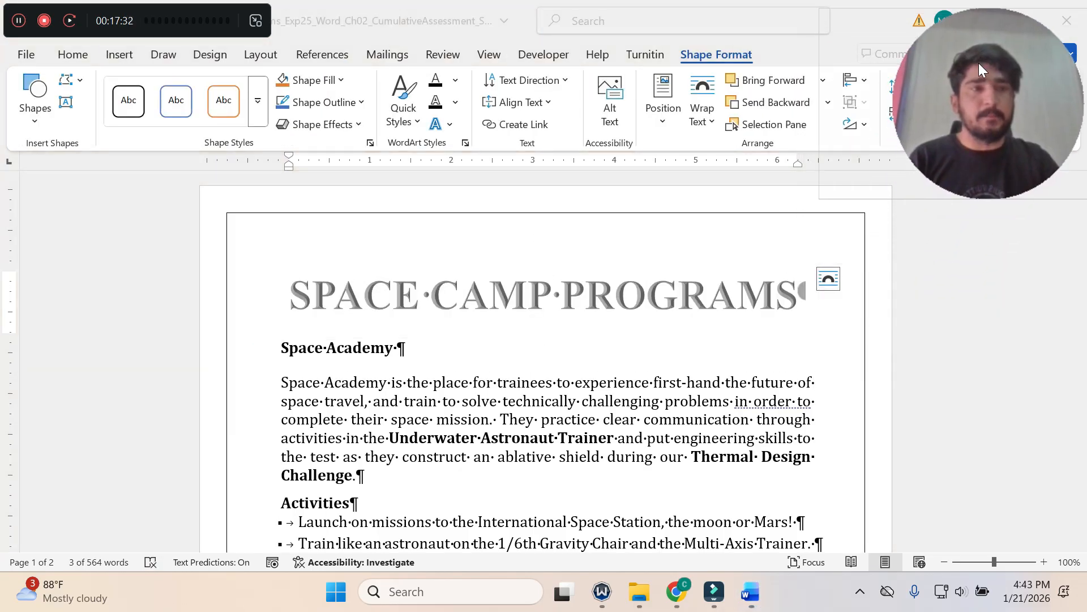
Clear the highlight from step 8 in the instructions document, and highlight step 9 in yellow.
{"action": "mouse_move", "coordinate": [750, 590]}
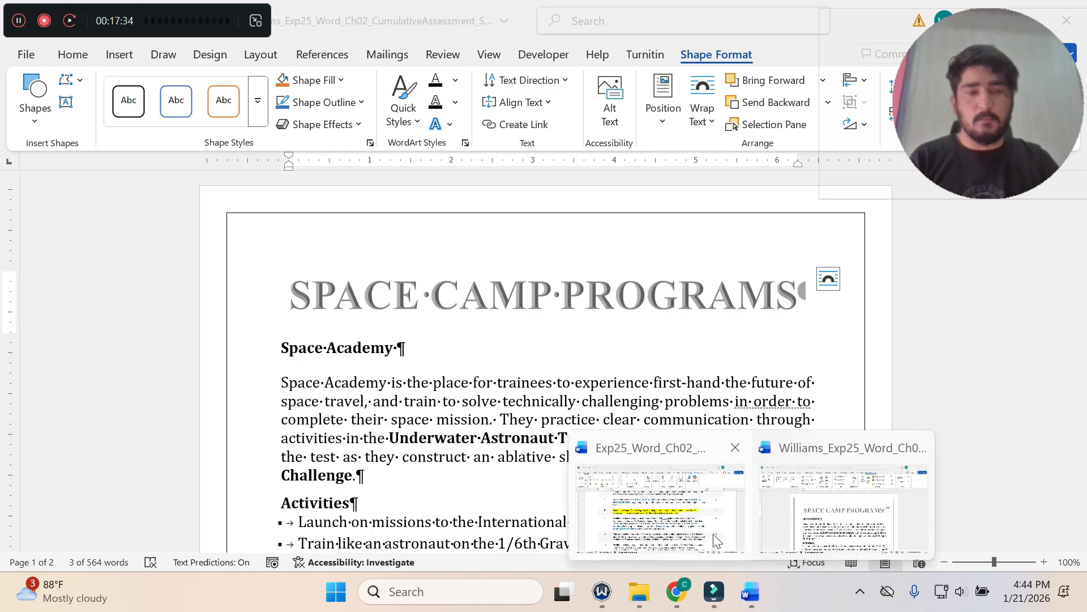
{"action": "left_click", "coordinate": [717, 541]}
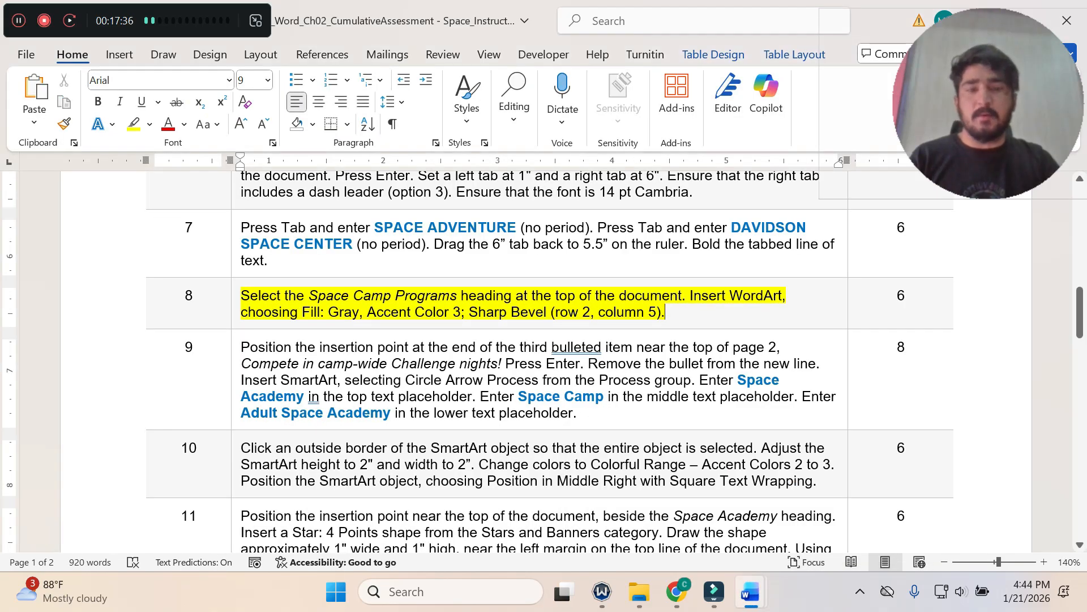
{"action": "key", "text": "ctrl+z"}
{"action": "scroll", "coordinate": [264, 304], "scroll_direction": "down", "scroll_amount": 1}
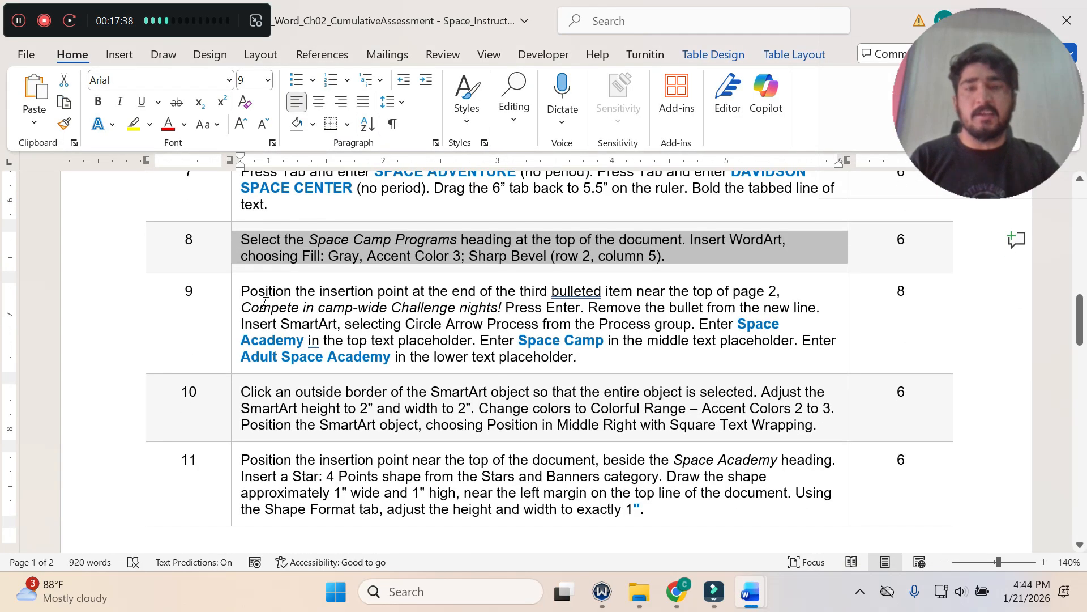
{"action": "left_click", "coordinate": [232, 304]}
{"action": "left_click", "coordinate": [311, 275]}
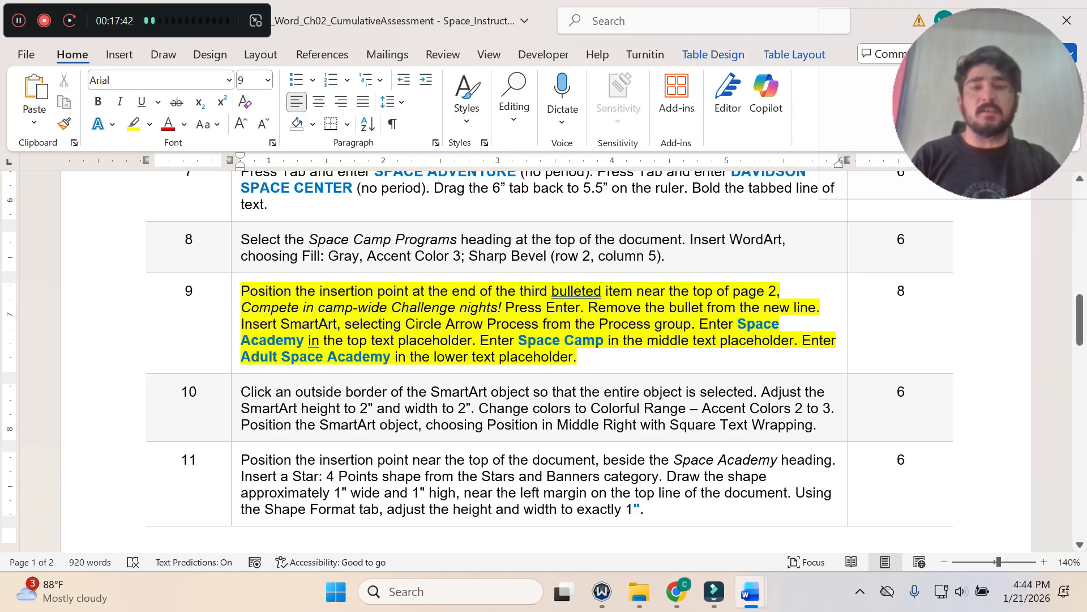
Review instruction step 9, and look through the camp document for the "Compete in camp-wide Challenge nights!" bulleted item near the top of page 2.
{"action": "left_click", "coordinate": [328, 324]}
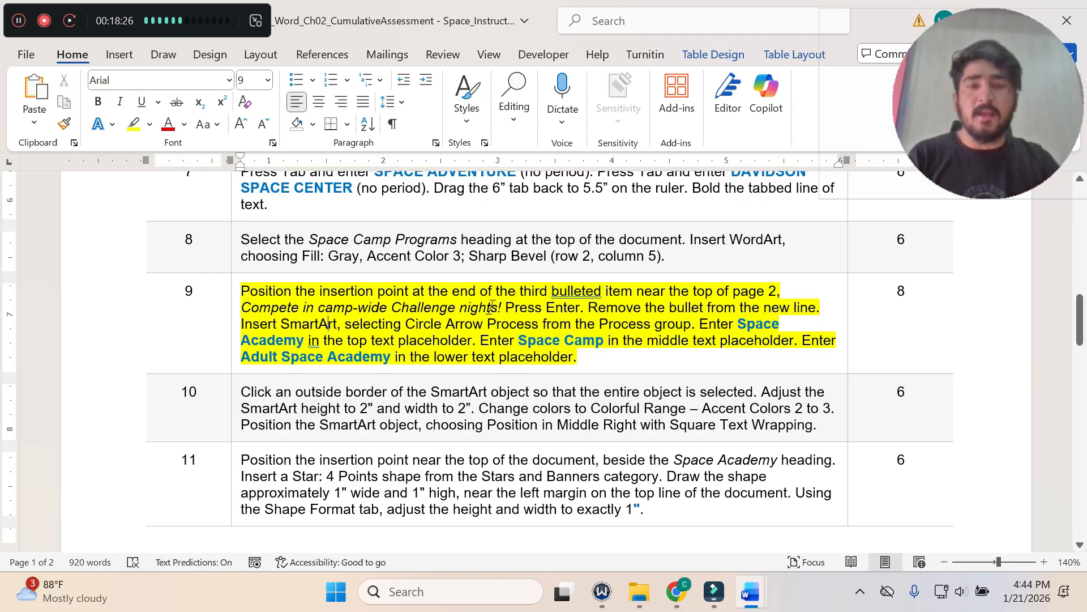
{"action": "left_click_drag", "start_coordinate": [502, 308], "coordinate": [321, 310]}
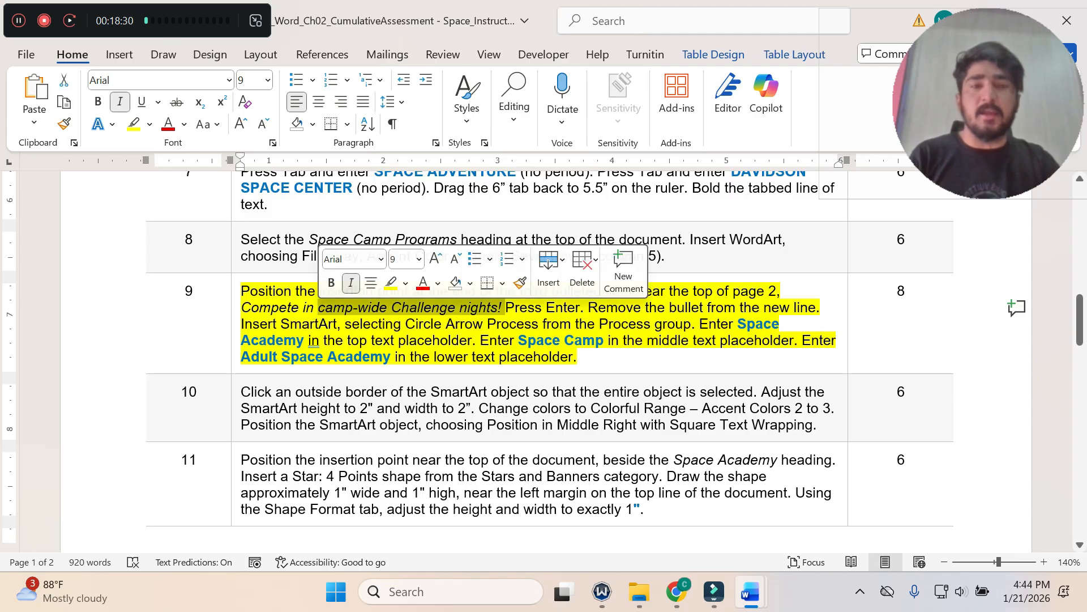
{"action": "mouse_move", "coordinate": [751, 595]}
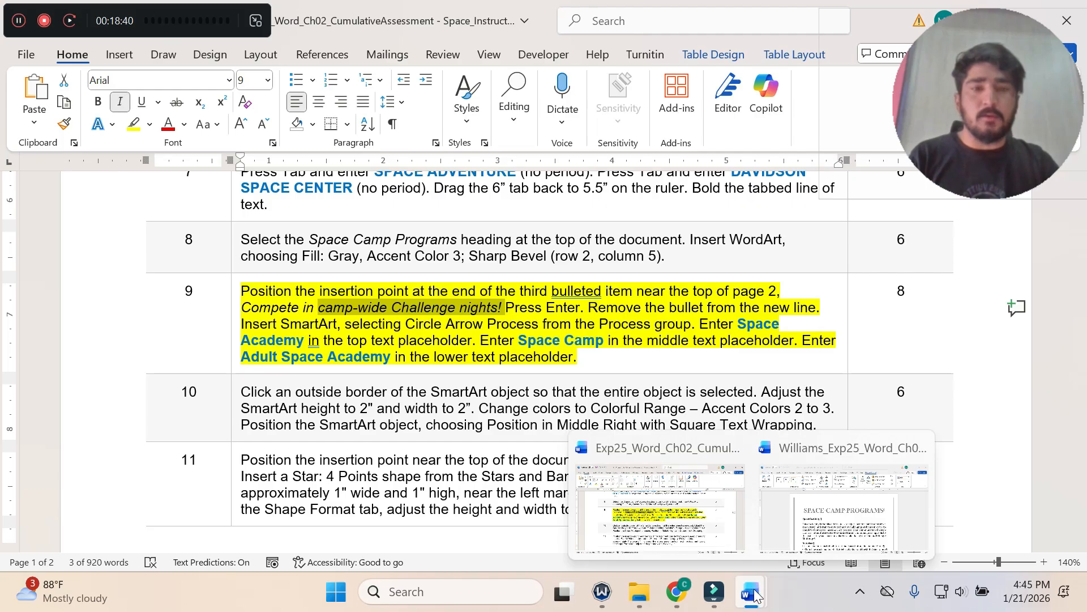
{"action": "left_click", "coordinate": [844, 510]}
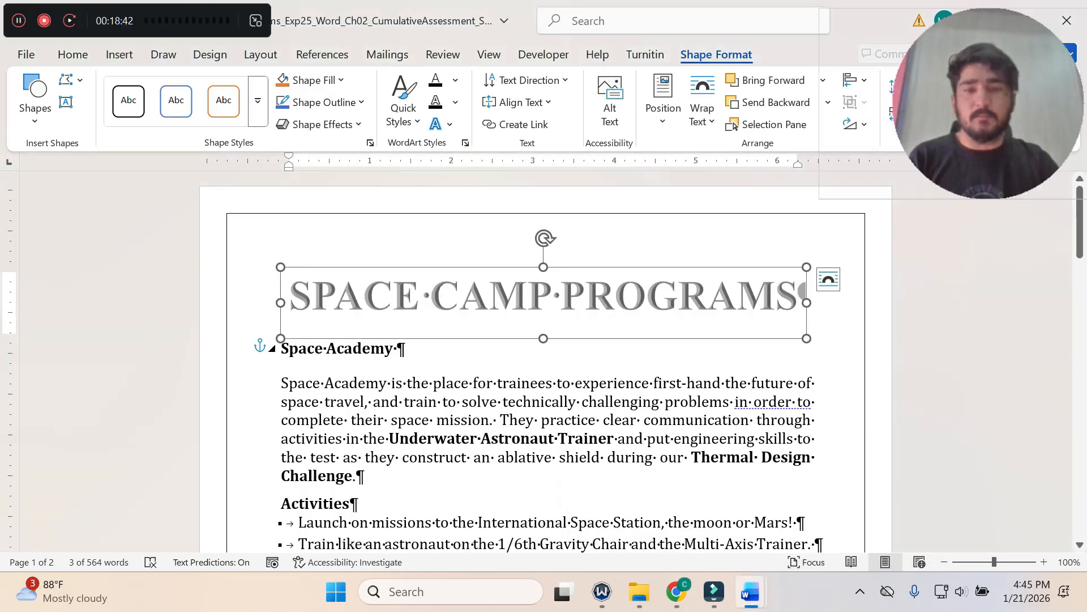
{"action": "scroll", "coordinate": [843, 498], "scroll_direction": "down", "scroll_amount": 3}
{"action": "scroll", "coordinate": [546, 363], "scroll_direction": "down", "scroll_amount": 15}
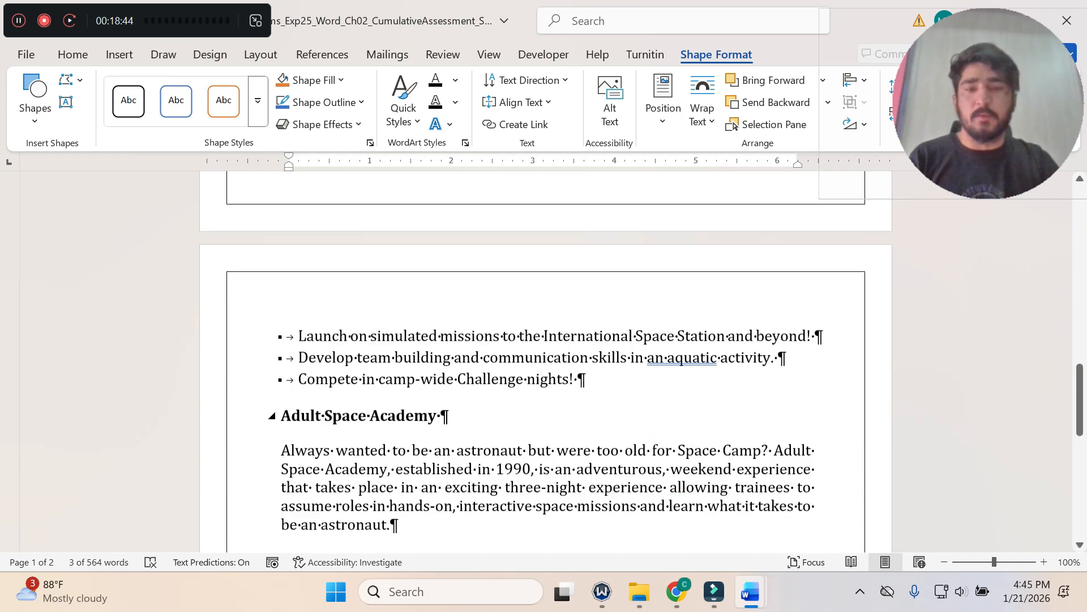
{"action": "scroll", "coordinate": [546, 362], "scroll_direction": "down", "scroll_amount": 2}
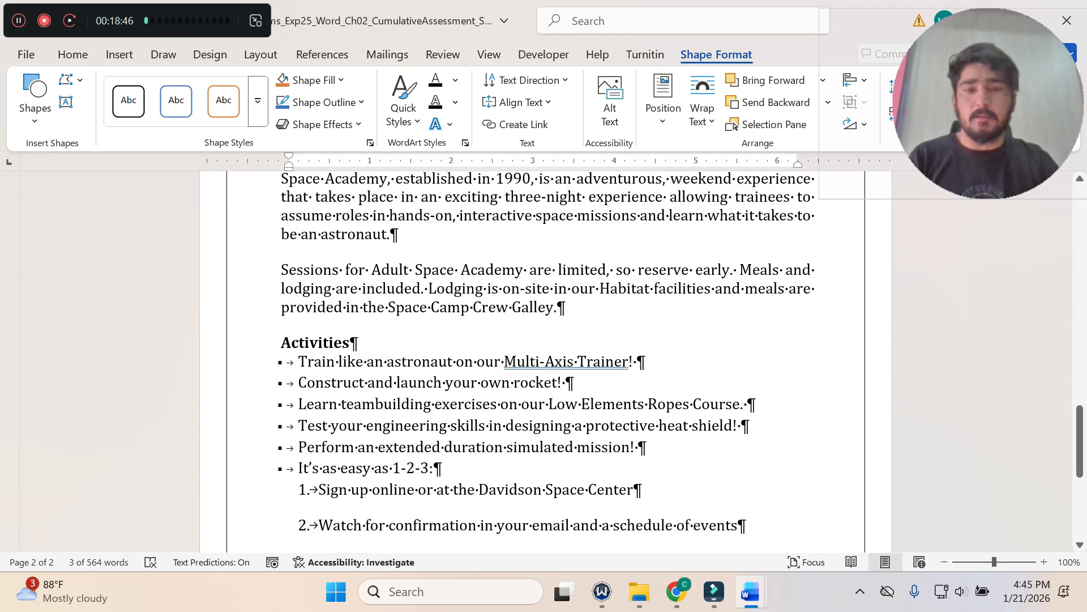
{"action": "scroll", "coordinate": [547, 362], "scroll_direction": "down", "scroll_amount": 1}
{"action": "scroll", "coordinate": [546, 362], "scroll_direction": "down", "scroll_amount": 1}
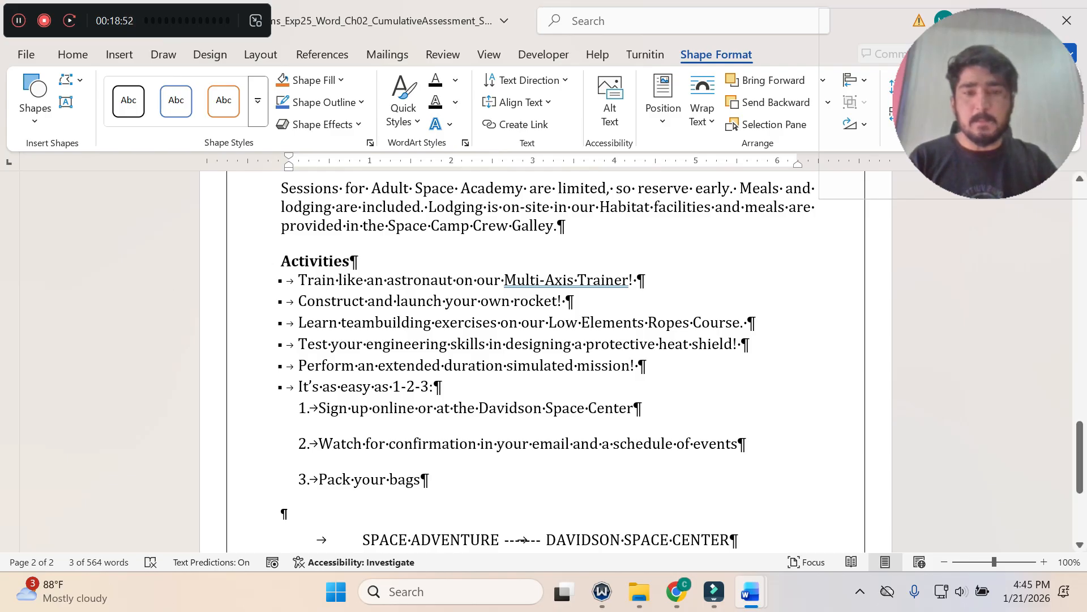
{"action": "left_click", "coordinate": [712, 555]}
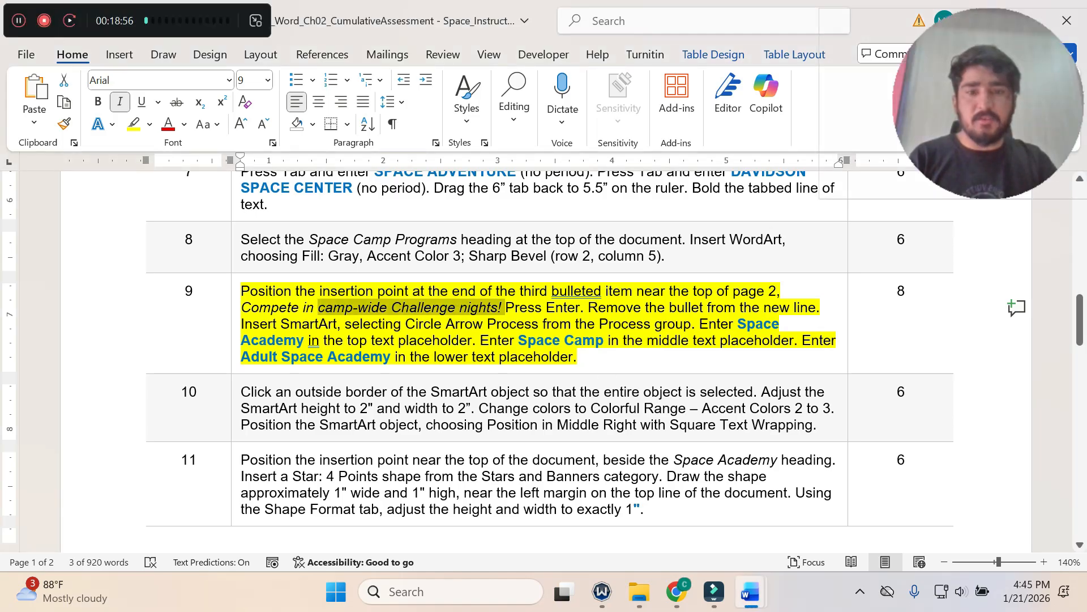
{"action": "mouse_move", "coordinate": [751, 591]}
{"action": "left_click", "coordinate": [791, 539]}
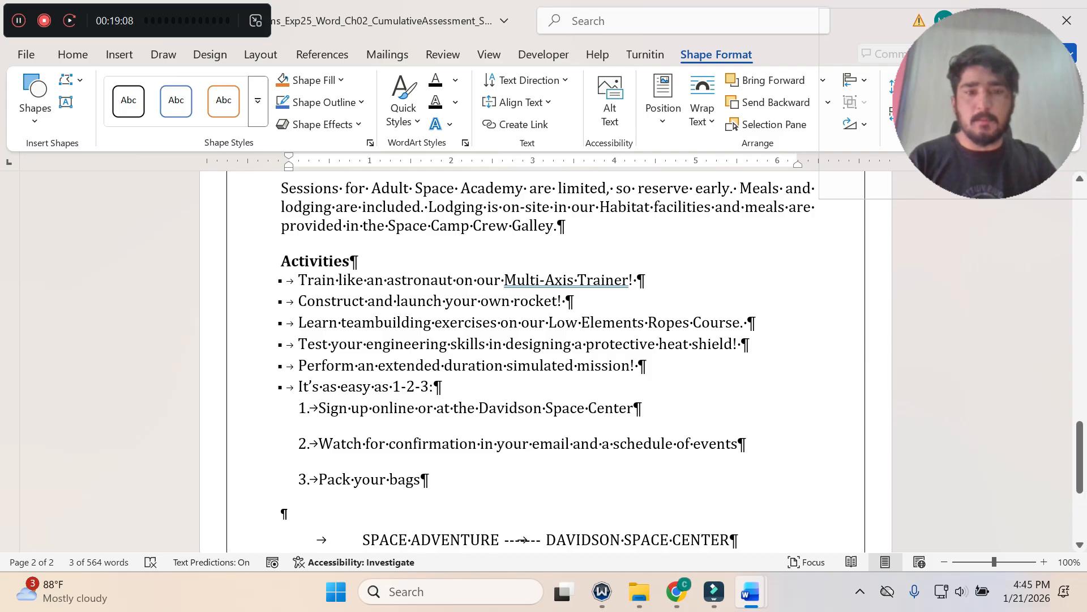
{"action": "scroll", "coordinate": [547, 363], "scroll_direction": "down", "scroll_amount": 5}
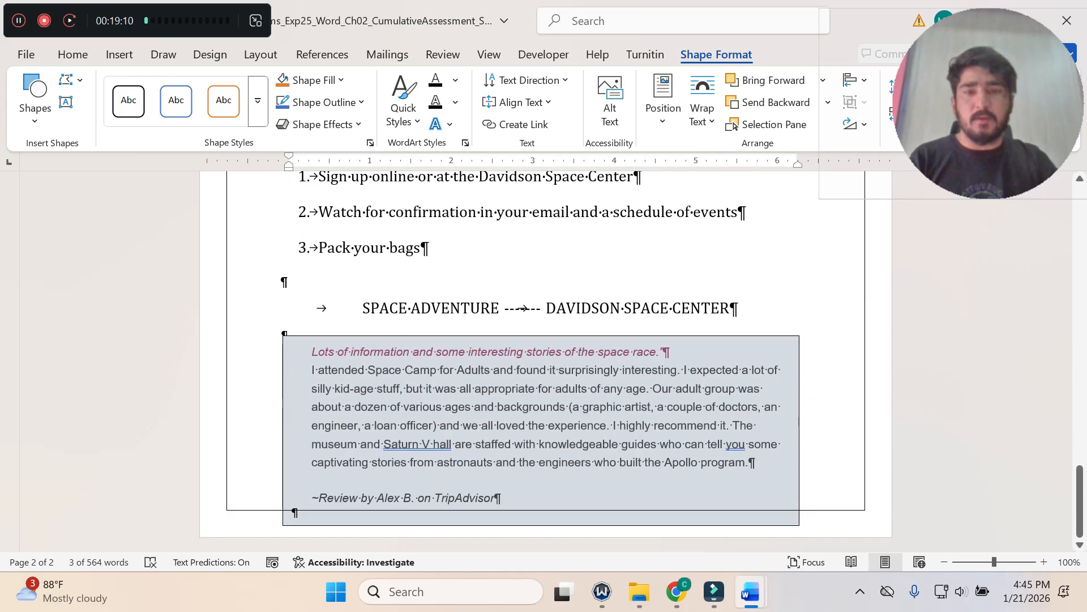
{"action": "scroll", "coordinate": [546, 362], "scroll_direction": "up", "scroll_amount": 8}
{"action": "scroll", "coordinate": [546, 363], "scroll_direction": "up", "scroll_amount": 3}
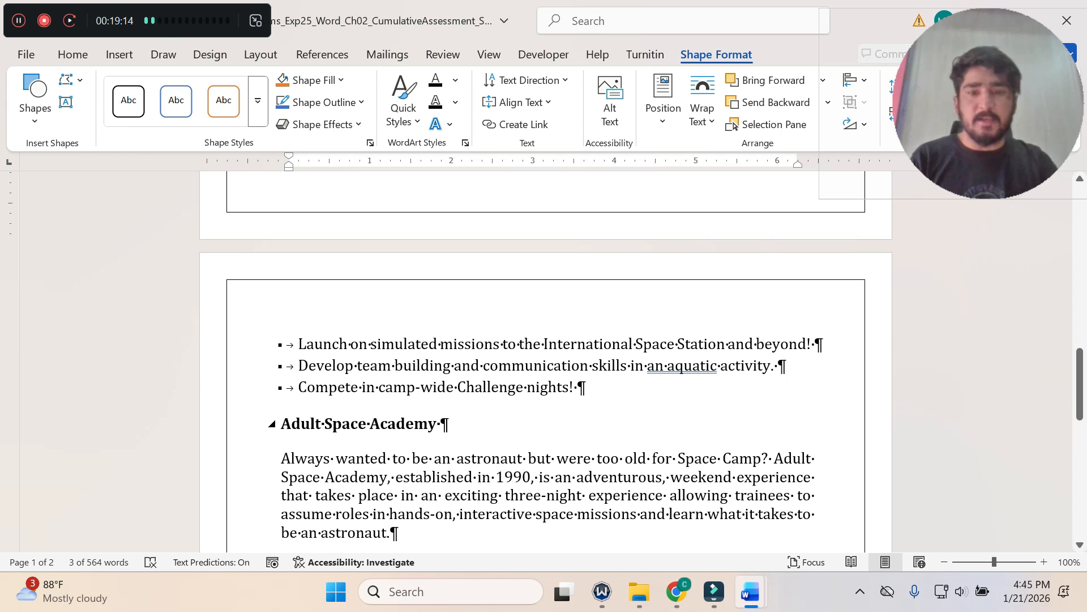
Add a new line after "Compete in camp-wide Challenge nights!", the third bulleted item on page 2, as instruction step 9 requires.
{"action": "left_click", "coordinate": [579, 387]}
{"action": "left_click", "coordinate": [577, 387]}
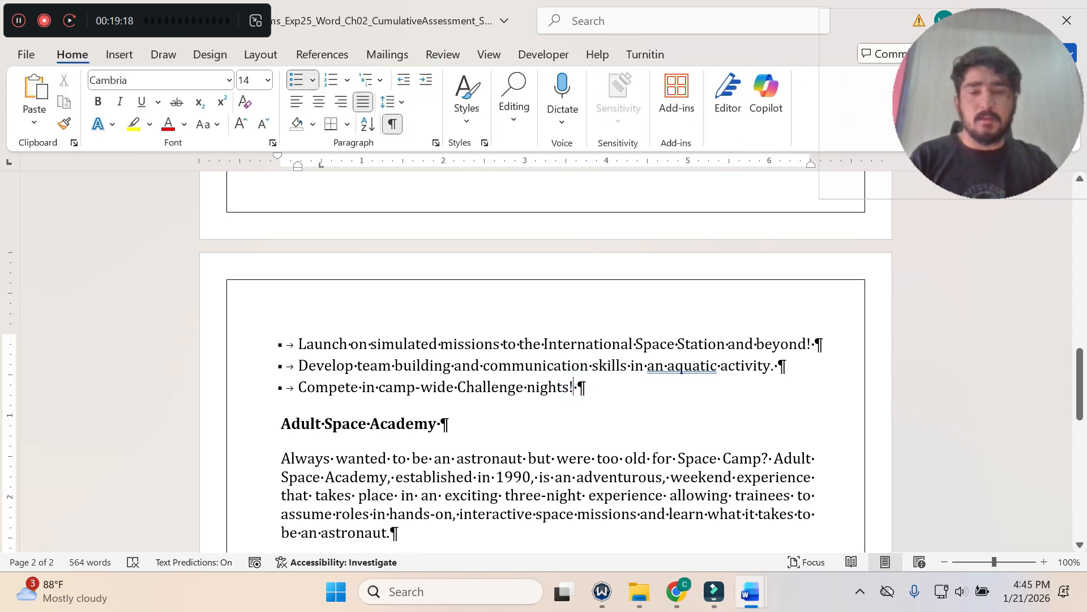
{"action": "scroll", "coordinate": [546, 362], "scroll_direction": "up", "scroll_amount": 1}
{"action": "scroll", "coordinate": [547, 362], "scroll_direction": "down", "scroll_amount": 1}
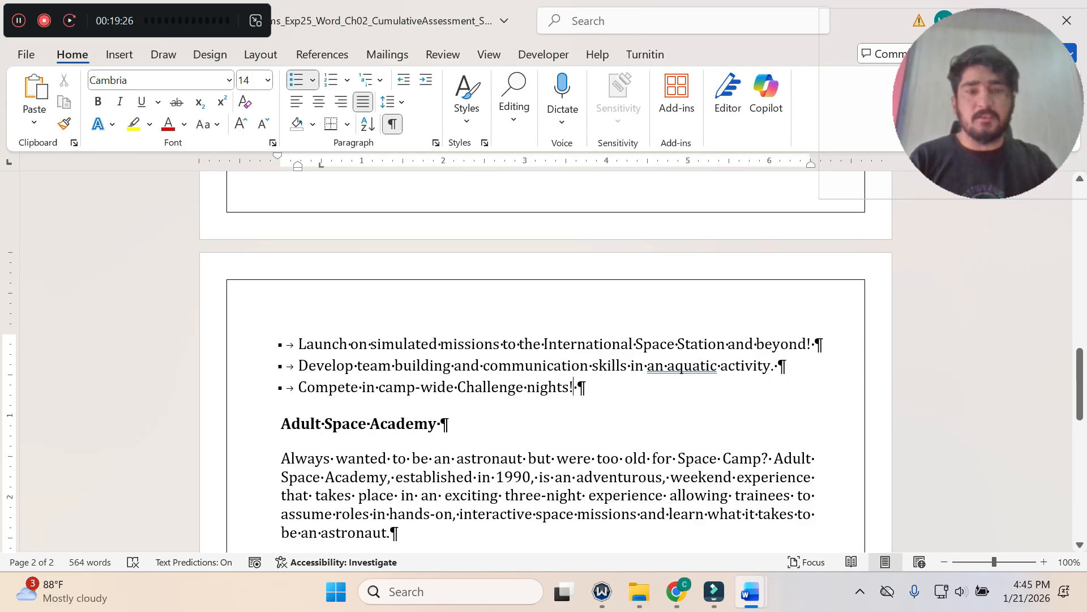
{"action": "mouse_move", "coordinate": [751, 598]}
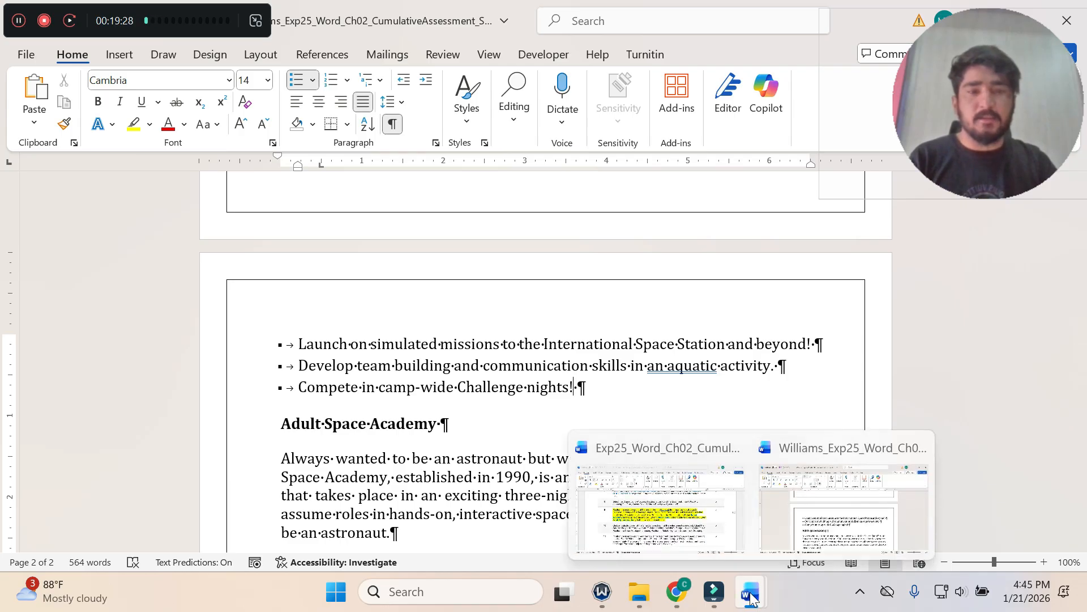
{"action": "left_click", "coordinate": [663, 510]}
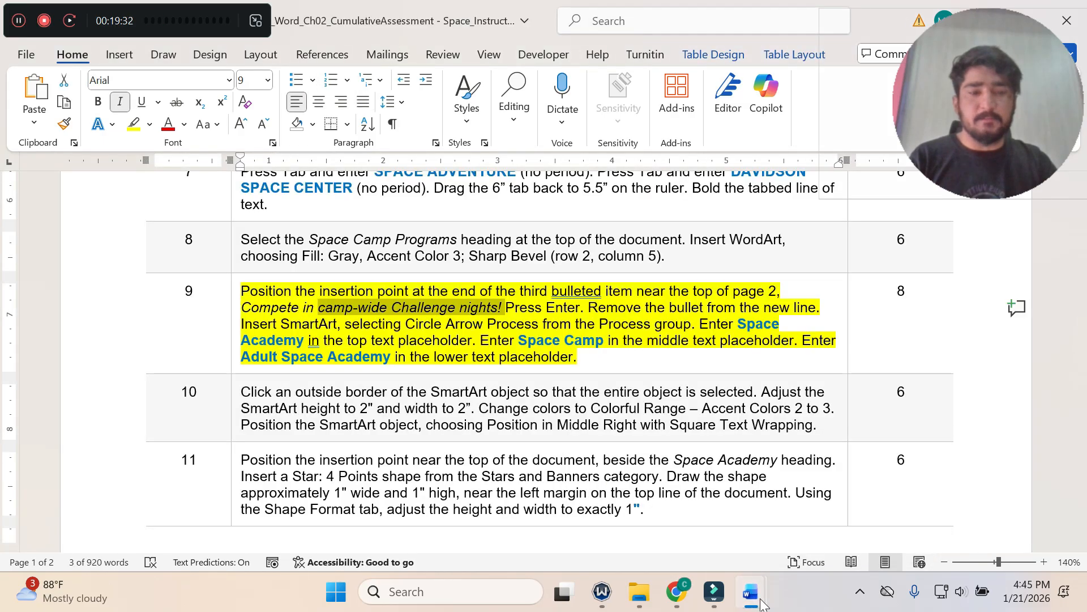
{"action": "mouse_move", "coordinate": [752, 598]}
{"action": "left_click", "coordinate": [824, 510]}
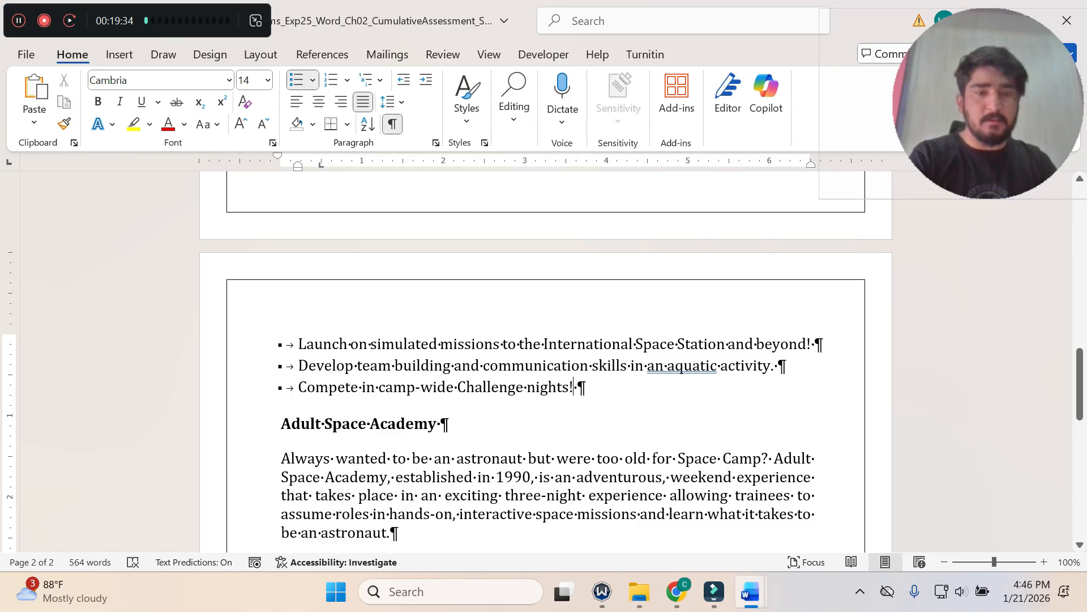
{"action": "key", "text": "Return"}
Check instruction step 9 again, and remove the bullet from the new line below "Compete in camp-wide Challenge nights!".
{"action": "left_click", "coordinate": [750, 592]}
{"action": "left_click", "coordinate": [703, 535]}
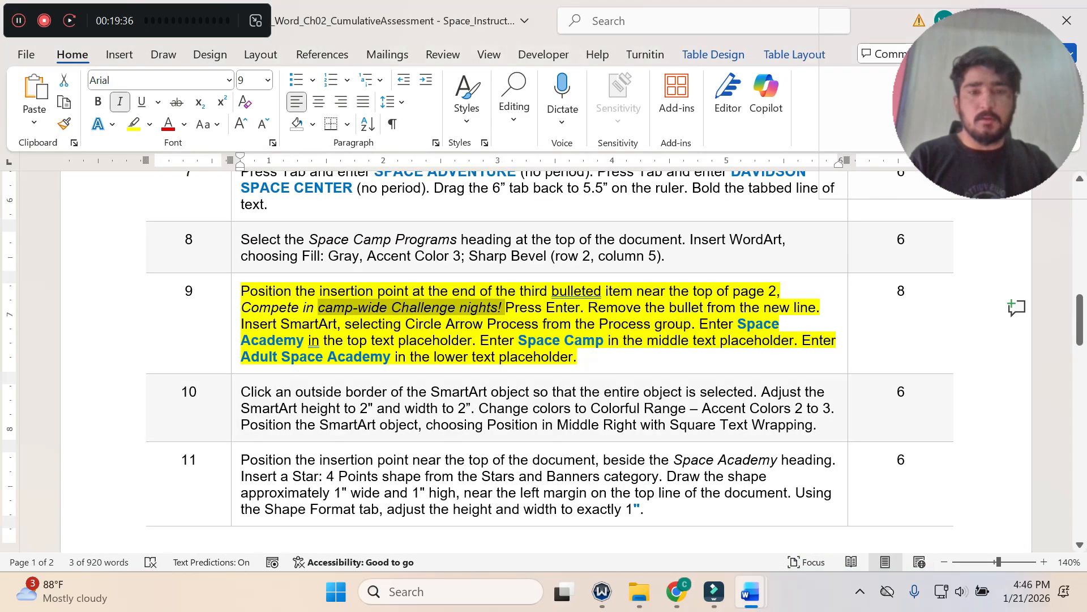
{"action": "left_click", "coordinate": [648, 307]}
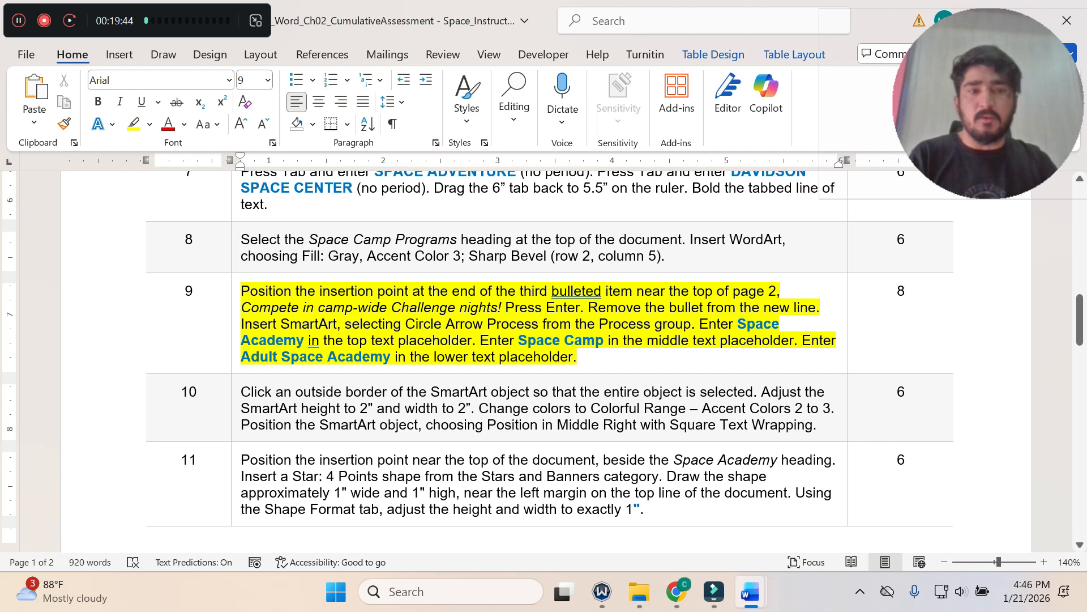
{"action": "mouse_move", "coordinate": [750, 592]}
{"action": "left_click", "coordinate": [846, 504]}
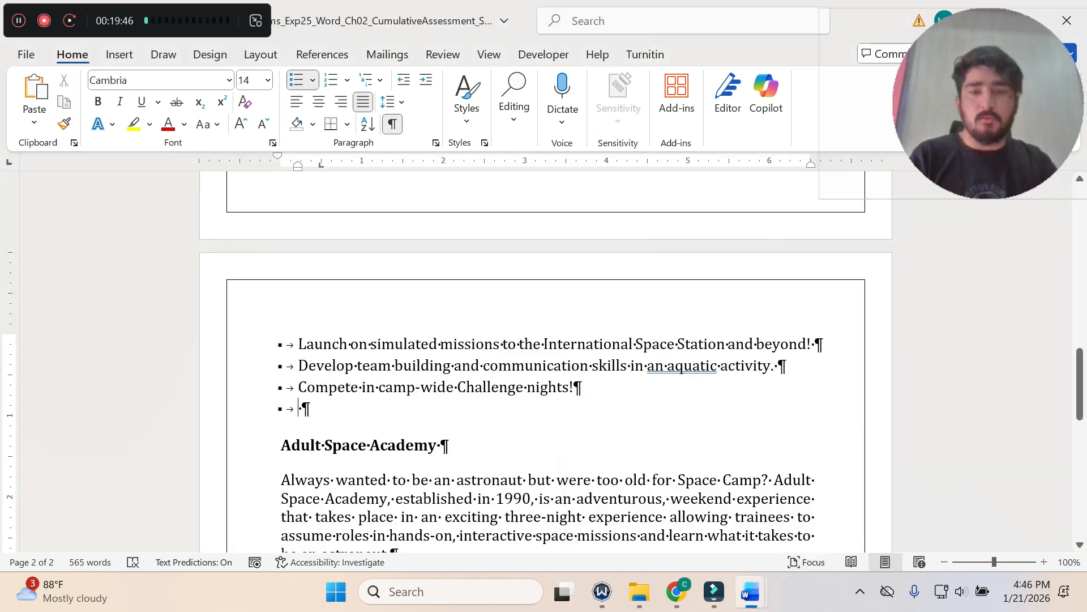
{"action": "key", "text": "BackSpace"}
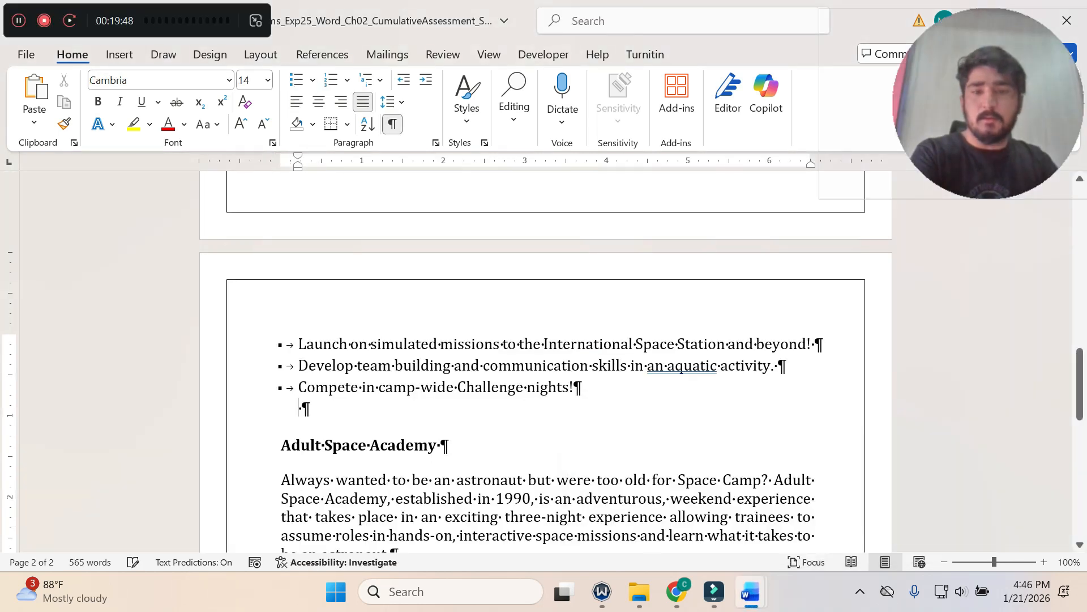
Check the SmartArt layout in instruction step 9, and insert a Circle Arrow Process SmartArt from the Process group below "Compete in camp-wide Challenge nights!".
{"action": "mouse_move", "coordinate": [751, 595]}
{"action": "left_click", "coordinate": [668, 504]}
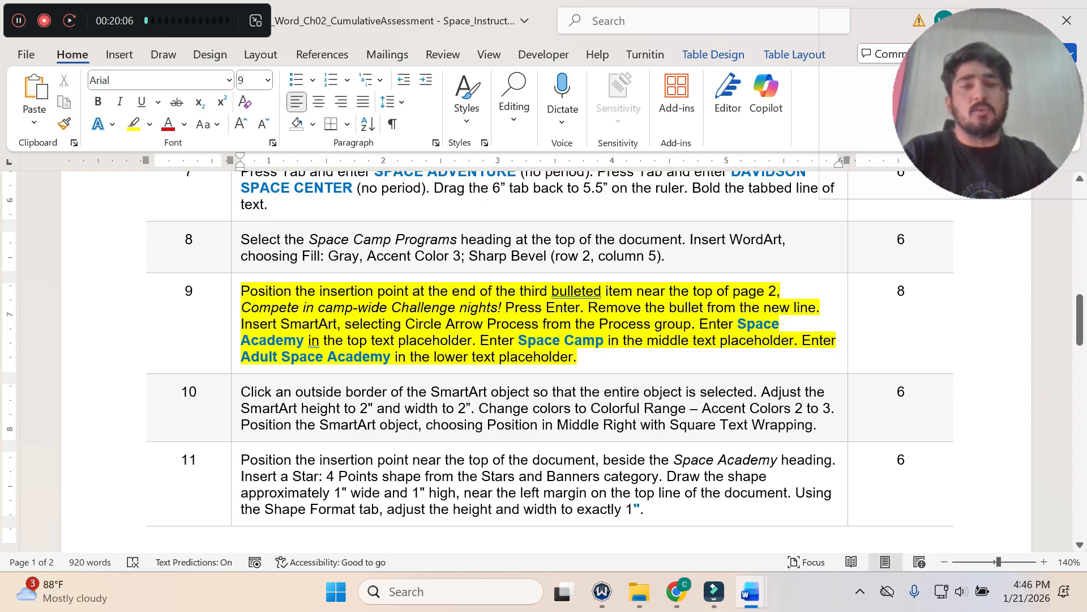
{"action": "left_click_drag", "start_coordinate": [405, 324], "coordinate": [542, 323]}
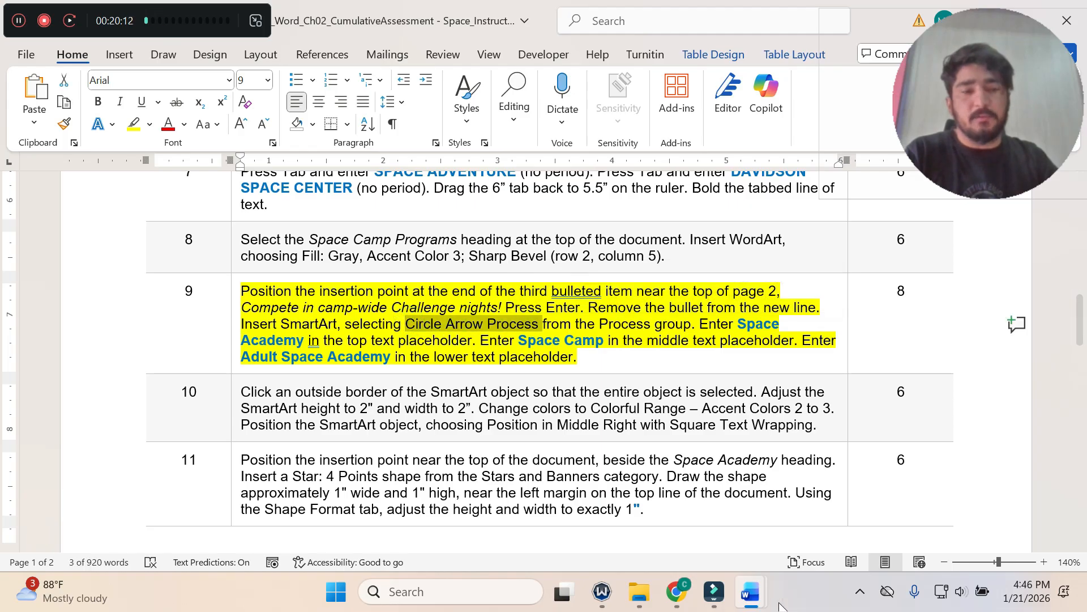
{"action": "mouse_move", "coordinate": [762, 587]}
{"action": "left_click", "coordinate": [821, 498]}
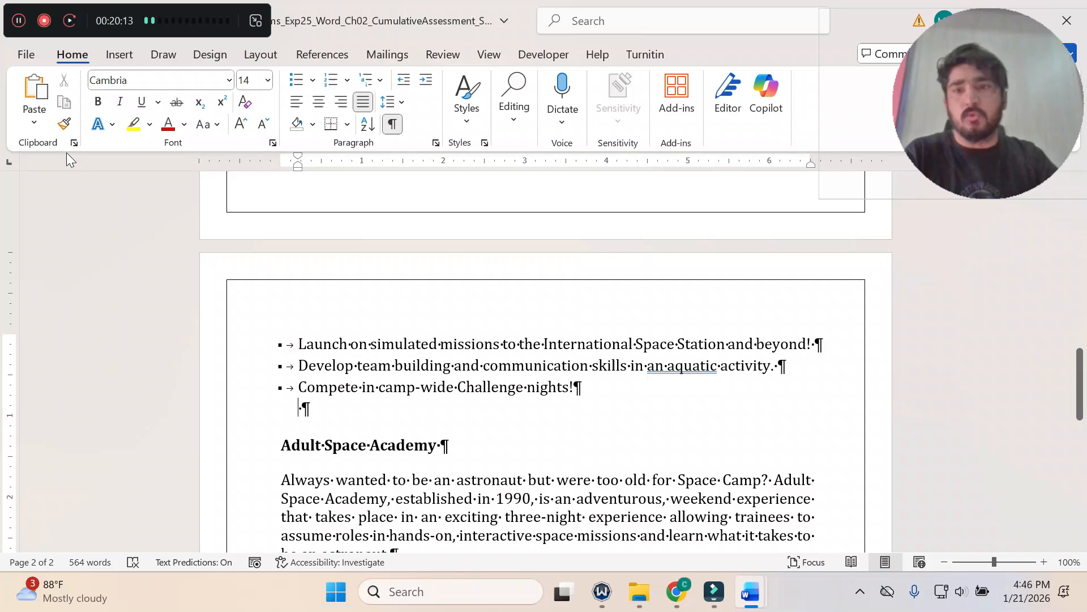
{"action": "left_click", "coordinate": [118, 55]}
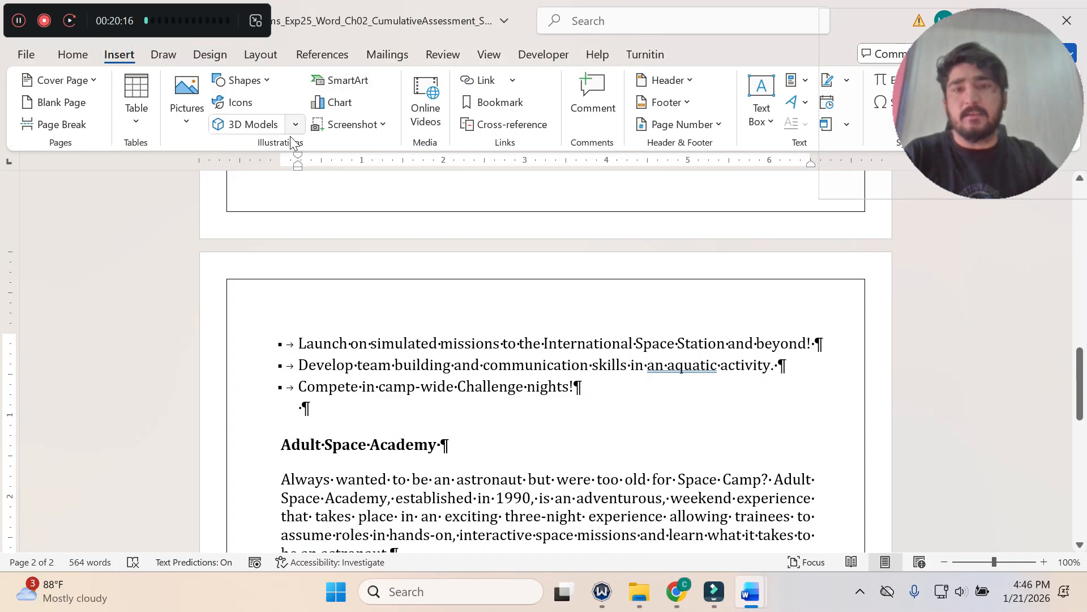
{"action": "left_click", "coordinate": [339, 85]}
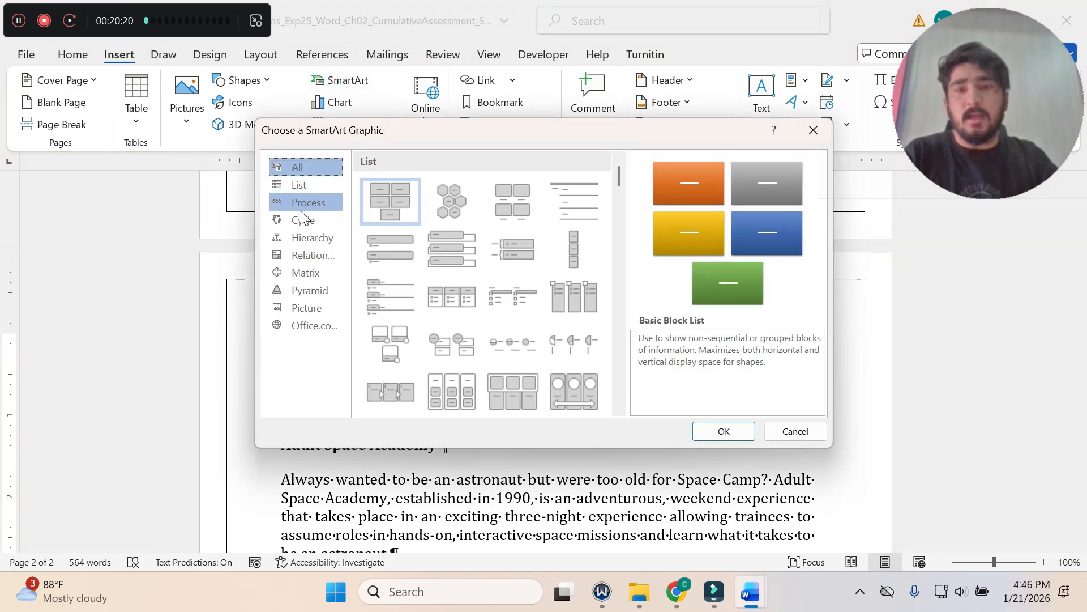
{"action": "left_click", "coordinate": [305, 203]}
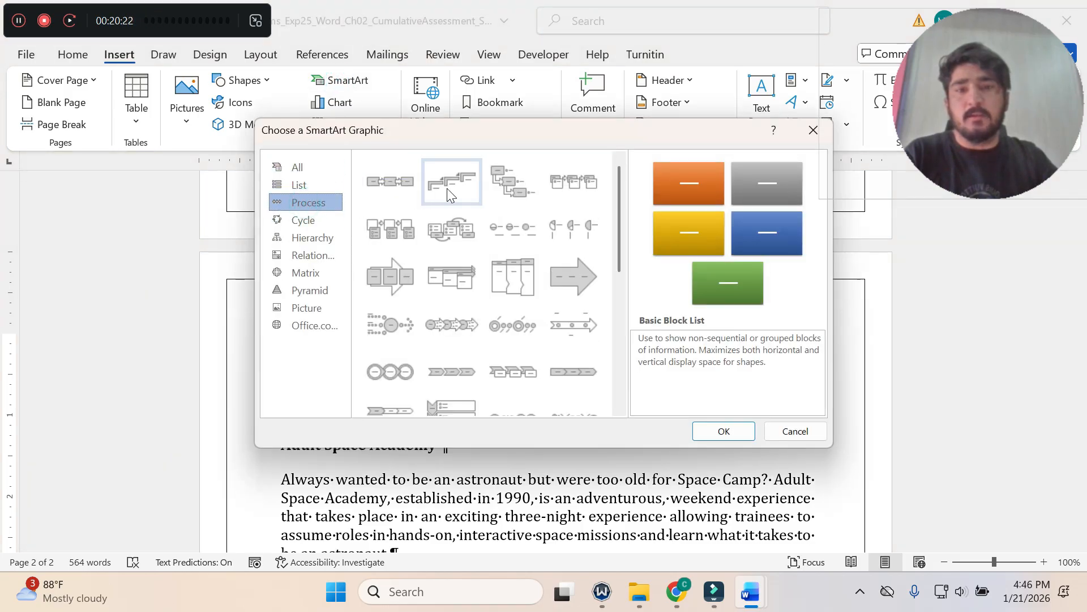
{"action": "mouse_move", "coordinate": [769, 595]}
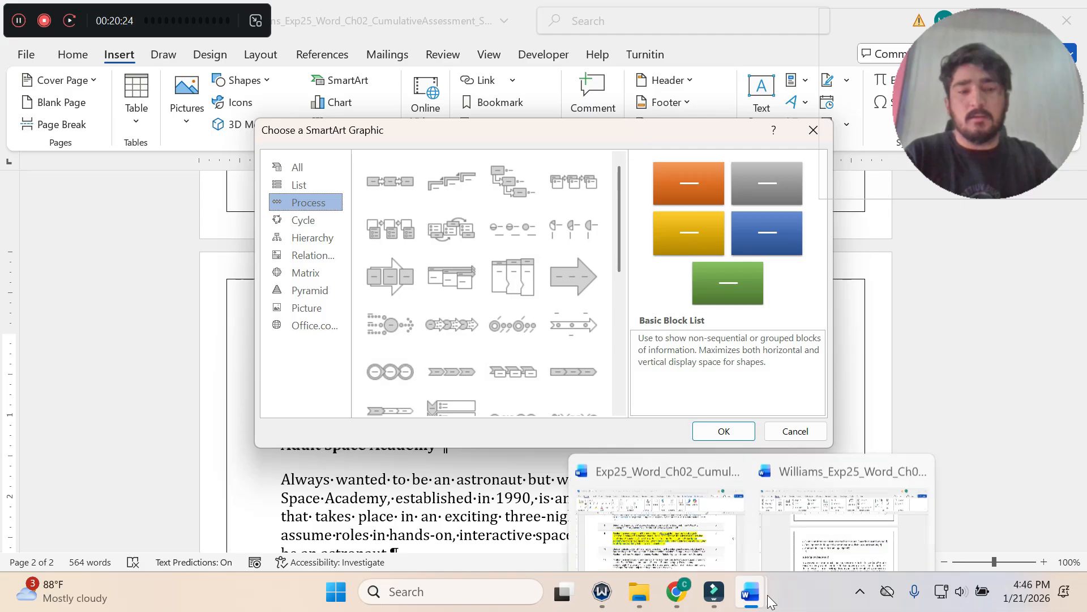
{"action": "left_click", "coordinate": [673, 548]}
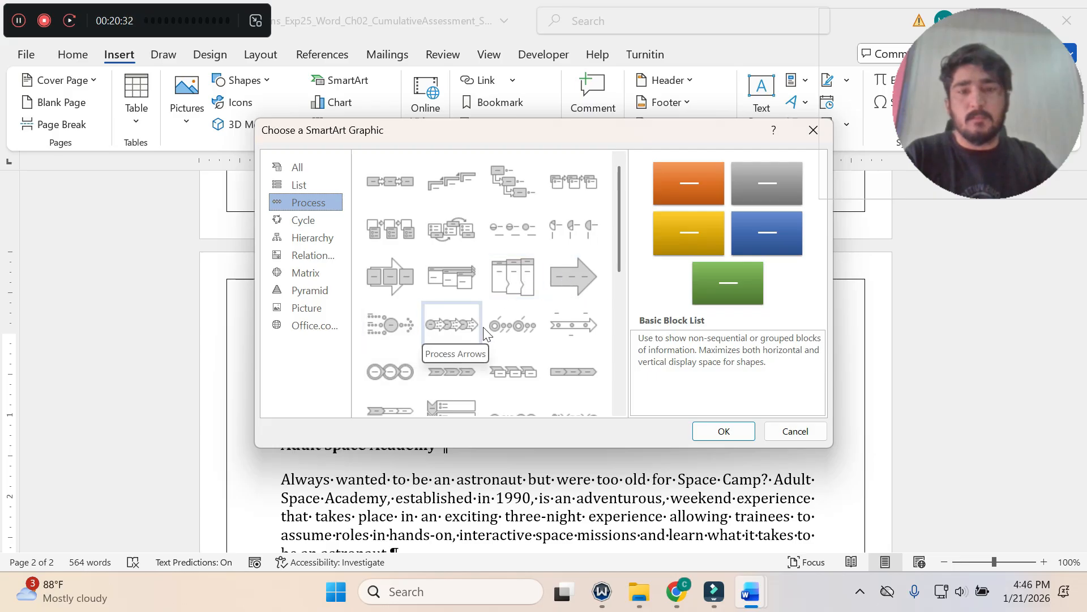
{"action": "scroll", "coordinate": [559, 324], "scroll_direction": "down", "scroll_amount": 6}
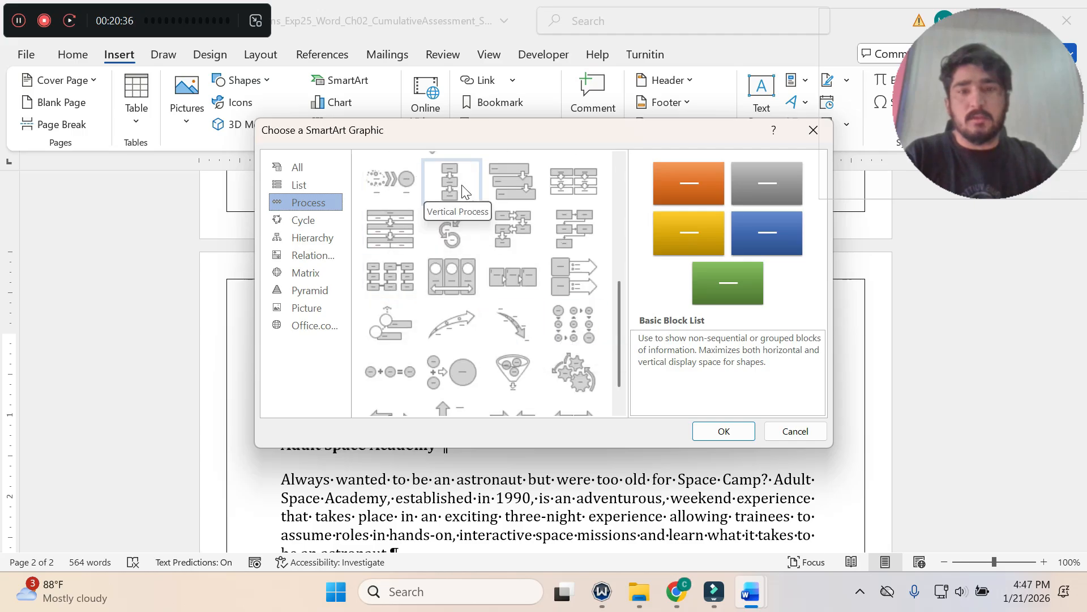
{"action": "left_click", "coordinate": [455, 239]}
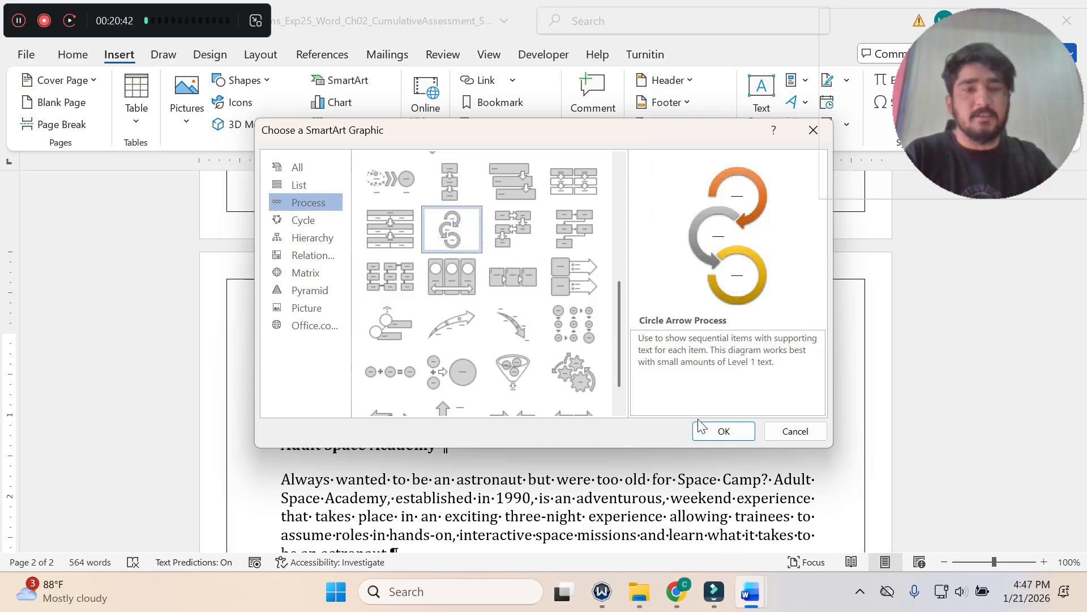
{"action": "left_click", "coordinate": [714, 430]}
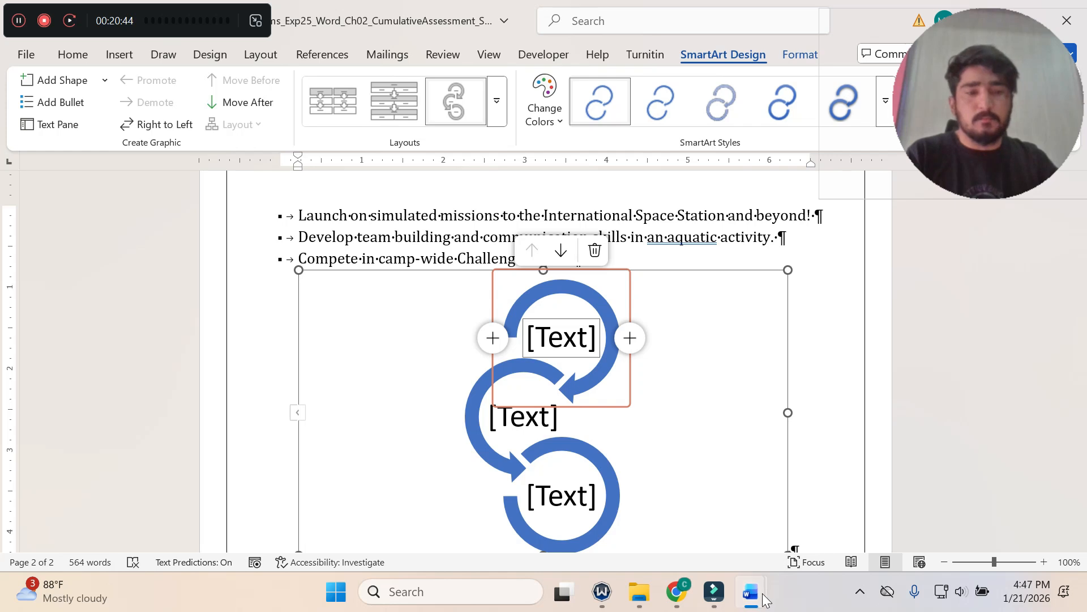
Copy "Space Academy" from instruction step 9 into the SmartArt's top text placeholder in the camp document.
{"action": "mouse_move", "coordinate": [751, 592]}
{"action": "left_click", "coordinate": [656, 526]}
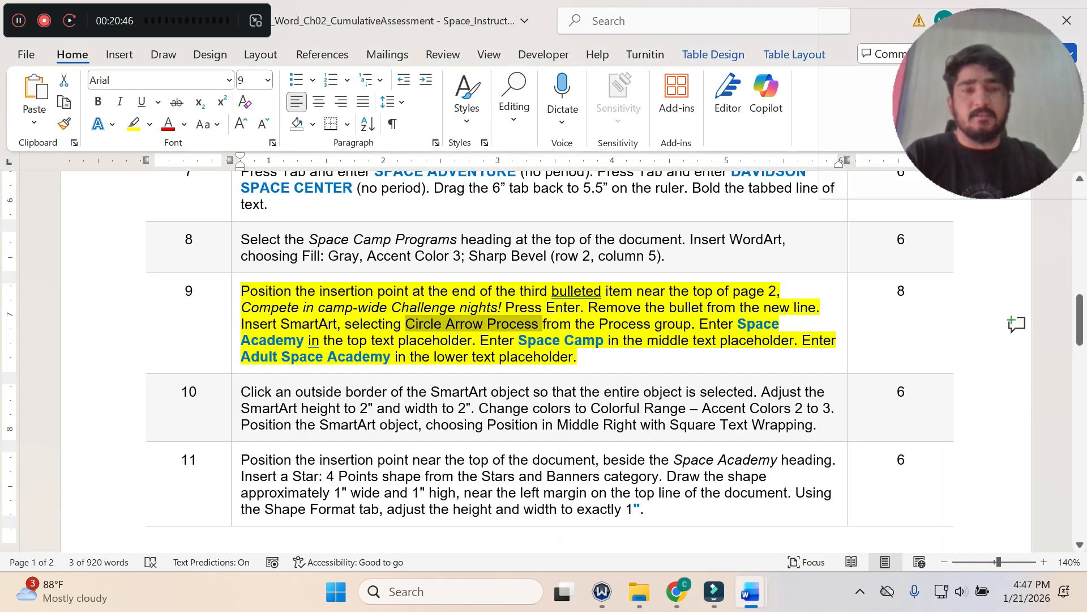
{"action": "left_click", "coordinate": [676, 324]}
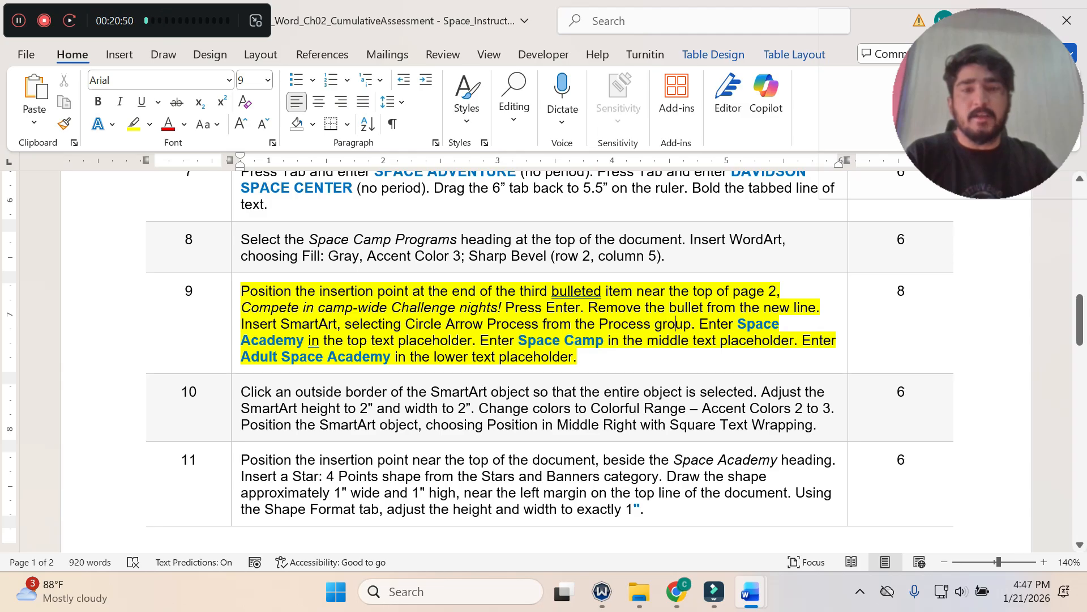
{"action": "left_click_drag", "start_coordinate": [738, 323], "coordinate": [304, 340]}
{"action": "key", "text": "ctrl+c"}
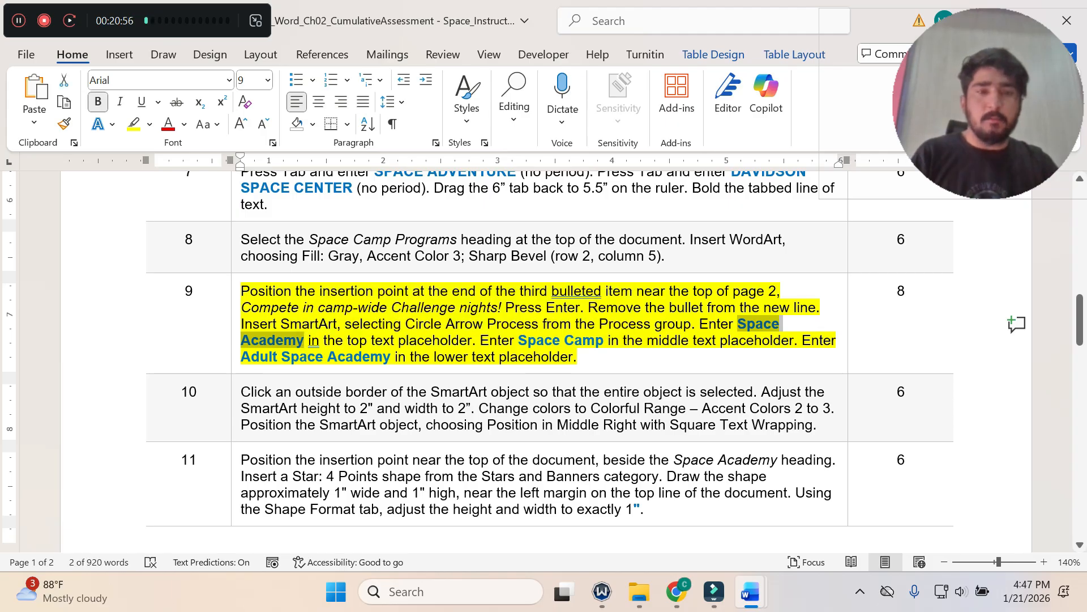
{"action": "mouse_move", "coordinate": [751, 589]}
{"action": "left_click", "coordinate": [849, 527]}
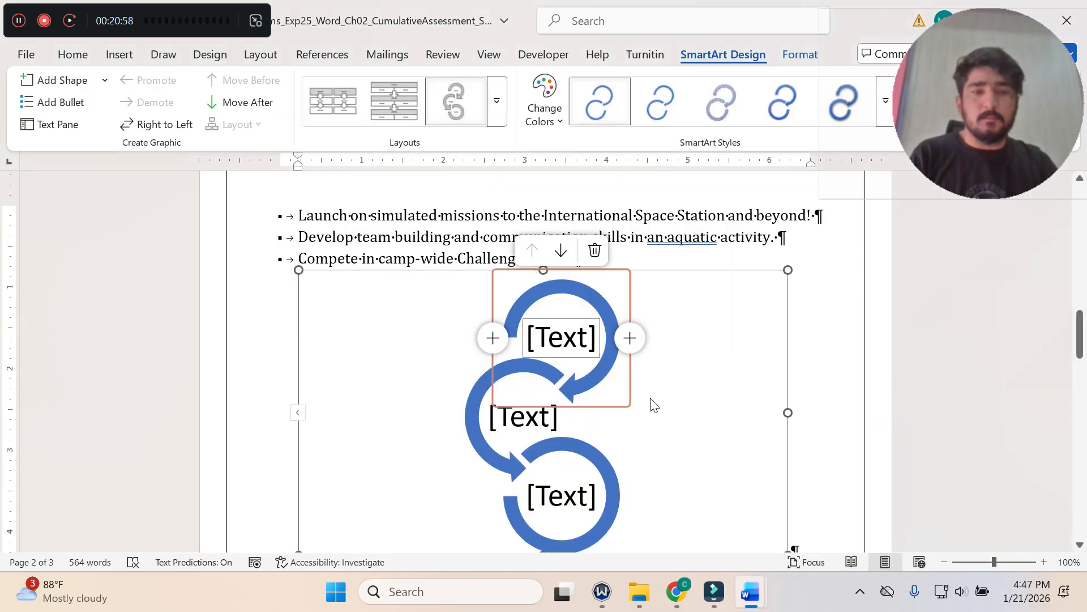
{"action": "left_click", "coordinate": [553, 339]}
{"action": "key", "text": "ctrl+v"}
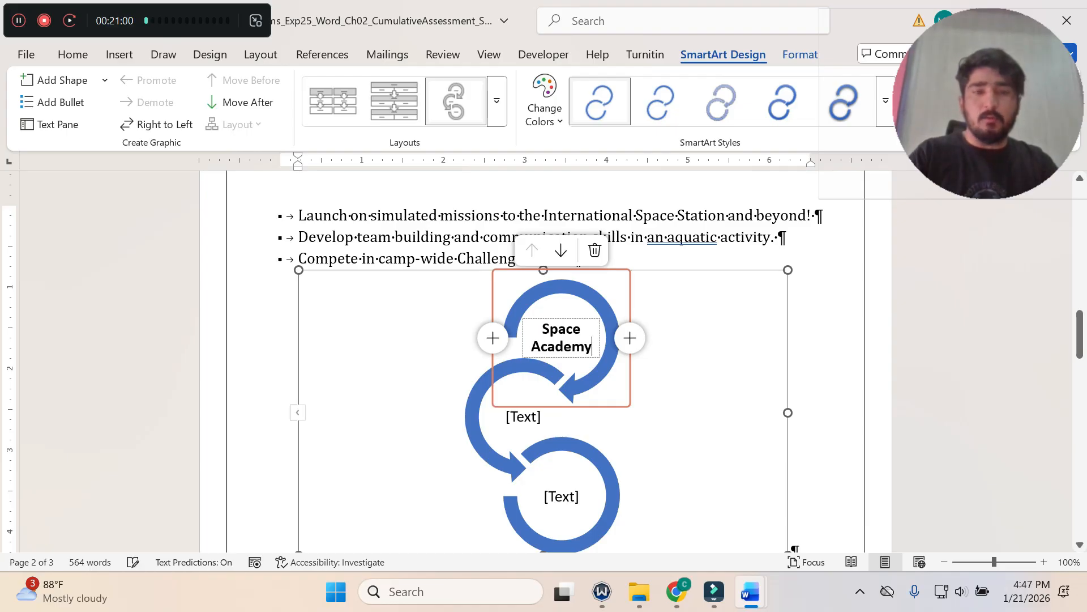
Copy "Space Camp" from instruction step 9 into the SmartArt's middle text placeholder.
{"action": "left_click", "coordinate": [747, 594]}
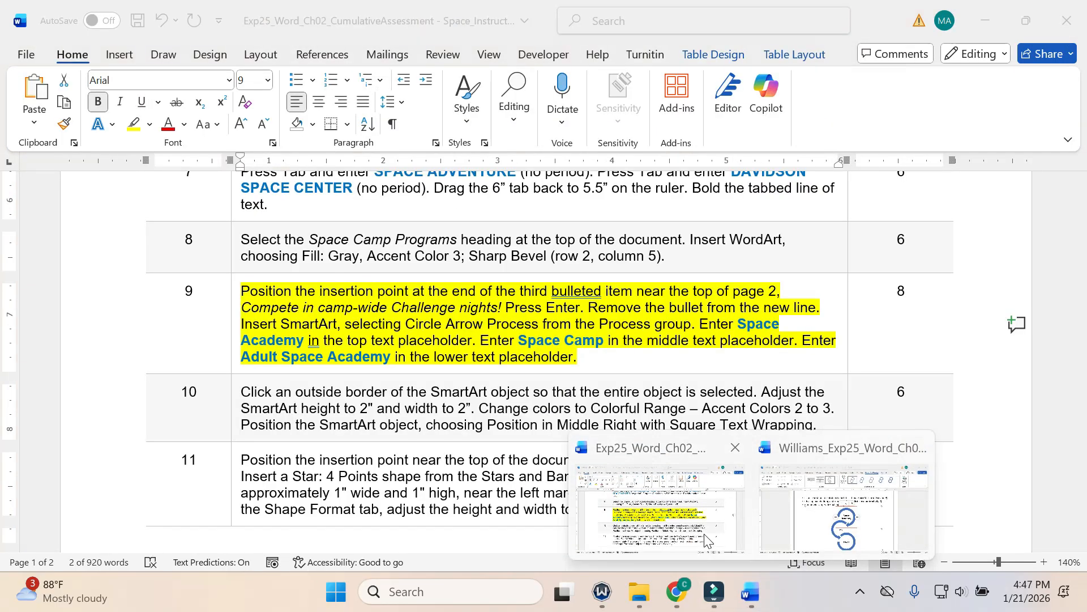
{"action": "left_click", "coordinate": [705, 540]}
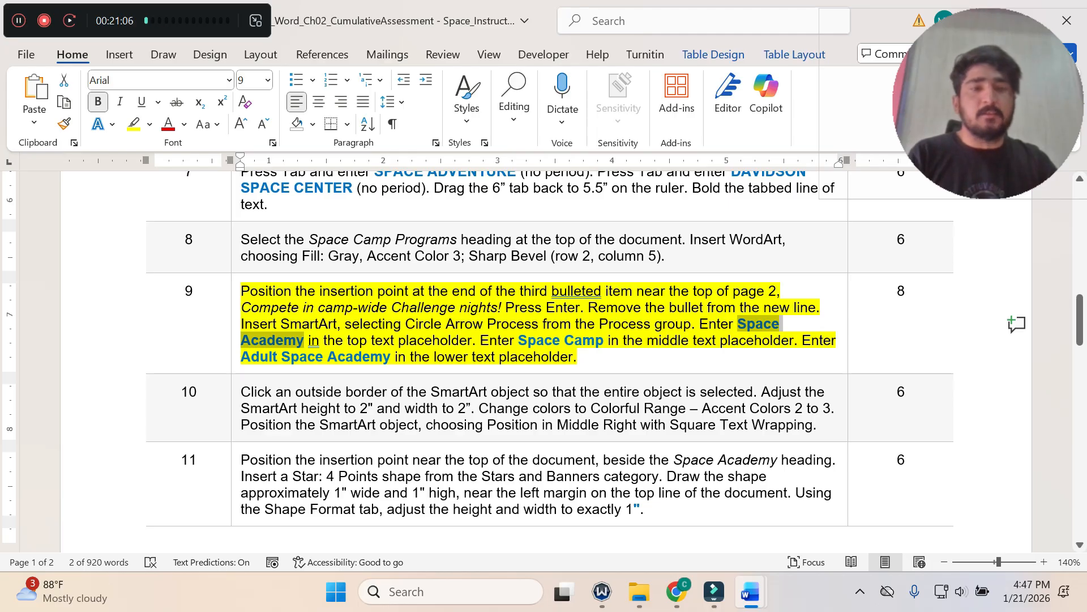
{"action": "left_click_drag", "start_coordinate": [519, 340], "coordinate": [606, 340]}
{"action": "key", "text": "ctrl+c"}
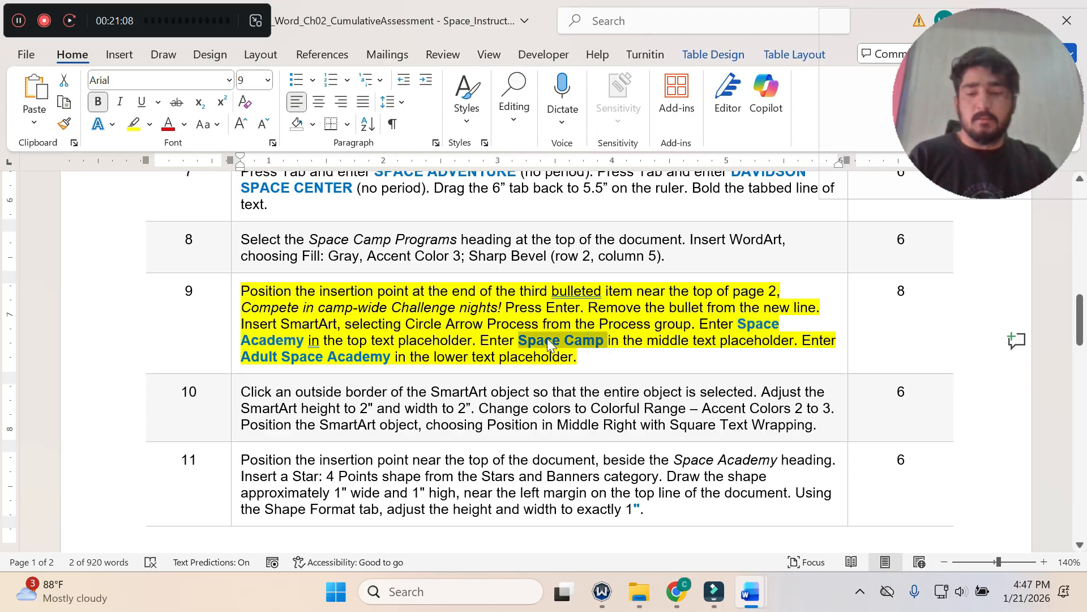
{"action": "left_click", "coordinate": [749, 591]}
{"action": "left_click", "coordinate": [826, 504]}
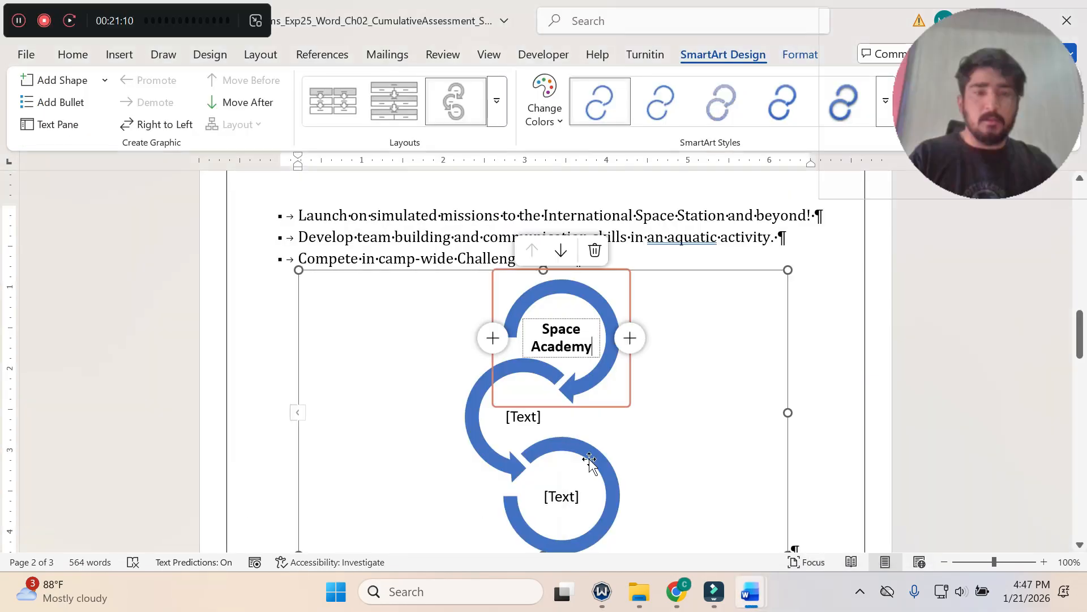
{"action": "left_click", "coordinate": [527, 431]}
{"action": "key", "text": "ctrl+v"}
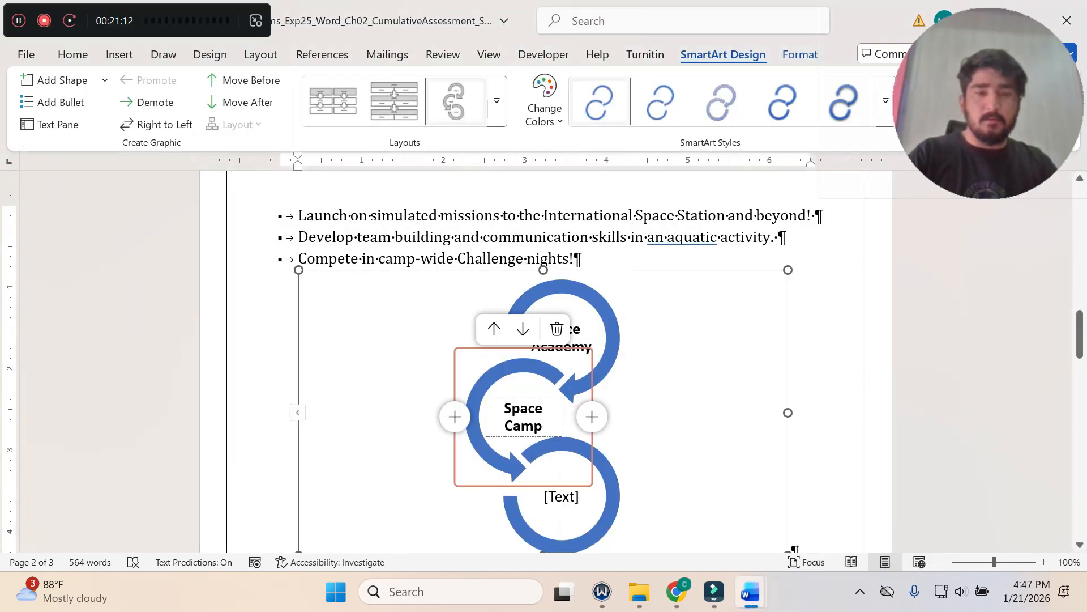
Copy "Adult Space Academy" from instruction step 9 into the SmartArt's lower text placeholder.
{"action": "key", "text": "alt+Tab"}
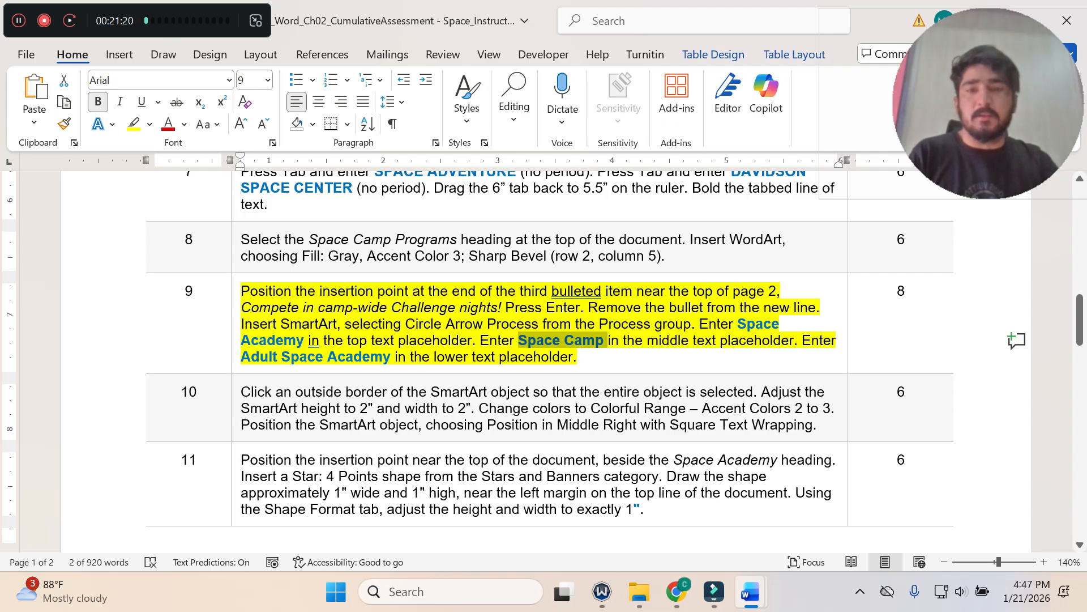
{"action": "left_click_drag", "start_coordinate": [240, 356], "coordinate": [391, 358]}
{"action": "key", "text": "ctrl+c"}
{"action": "left_click", "coordinate": [389, 358]}
{"action": "left_click", "coordinate": [252, 356]}
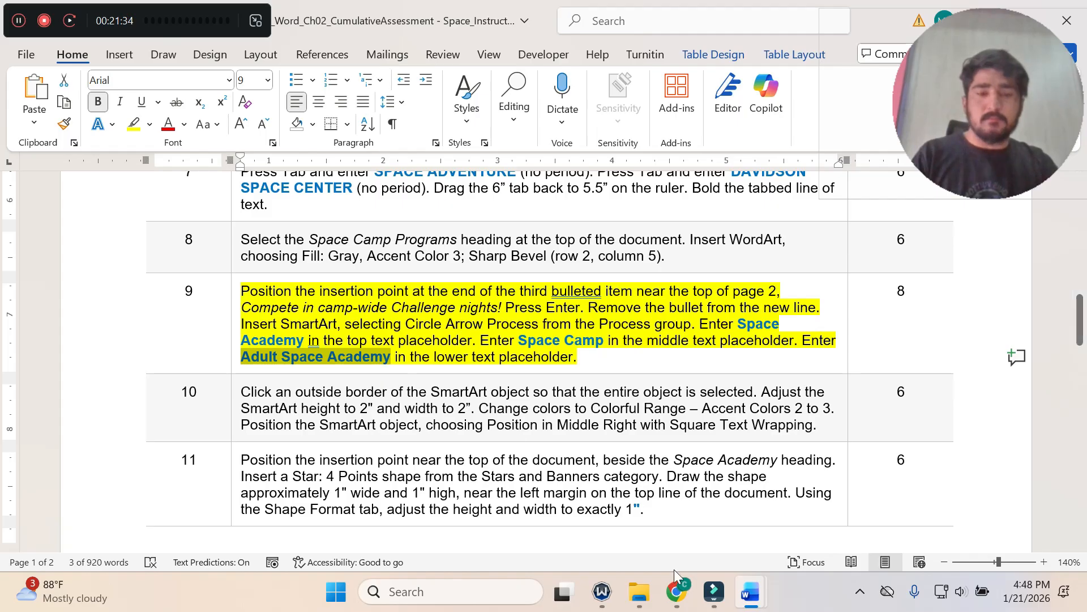
{"action": "mouse_move", "coordinate": [758, 603]}
{"action": "left_click", "coordinate": [776, 537]}
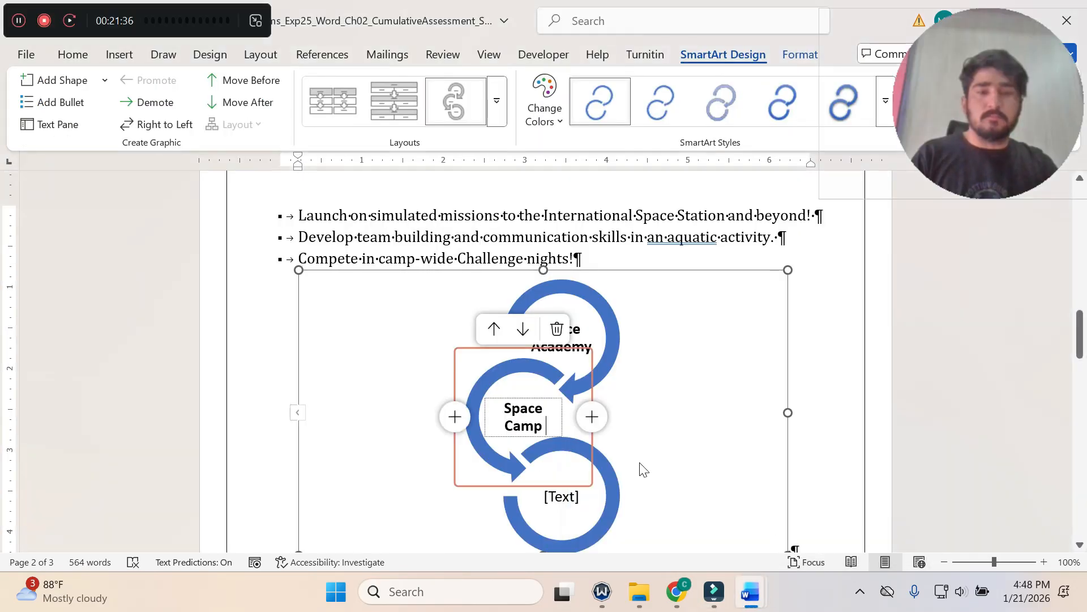
{"action": "left_click", "coordinate": [568, 501]}
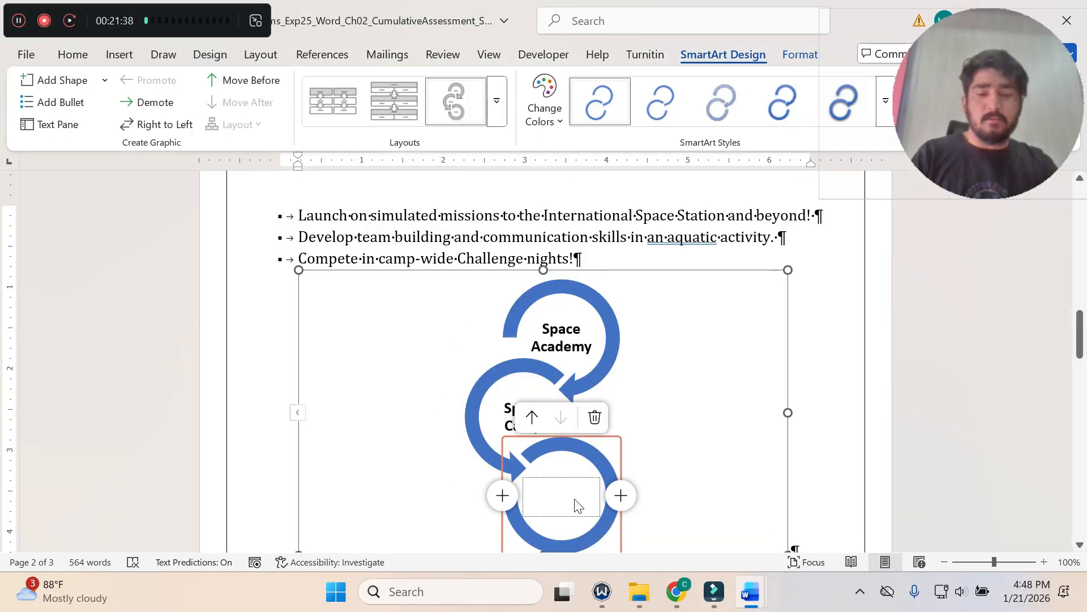
{"action": "key", "text": "ctrl+v"}
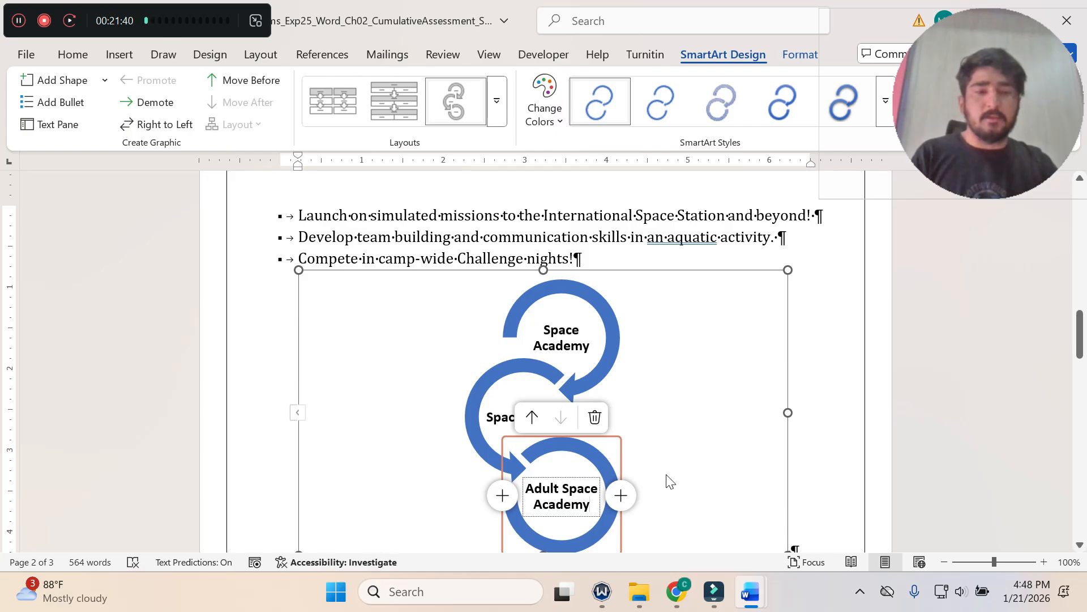
Clear the highlight from step 9 in the instructions document, and highlight step 10 in yellow.
{"action": "left_click", "coordinate": [750, 591]}
{"action": "left_click", "coordinate": [662, 501]}
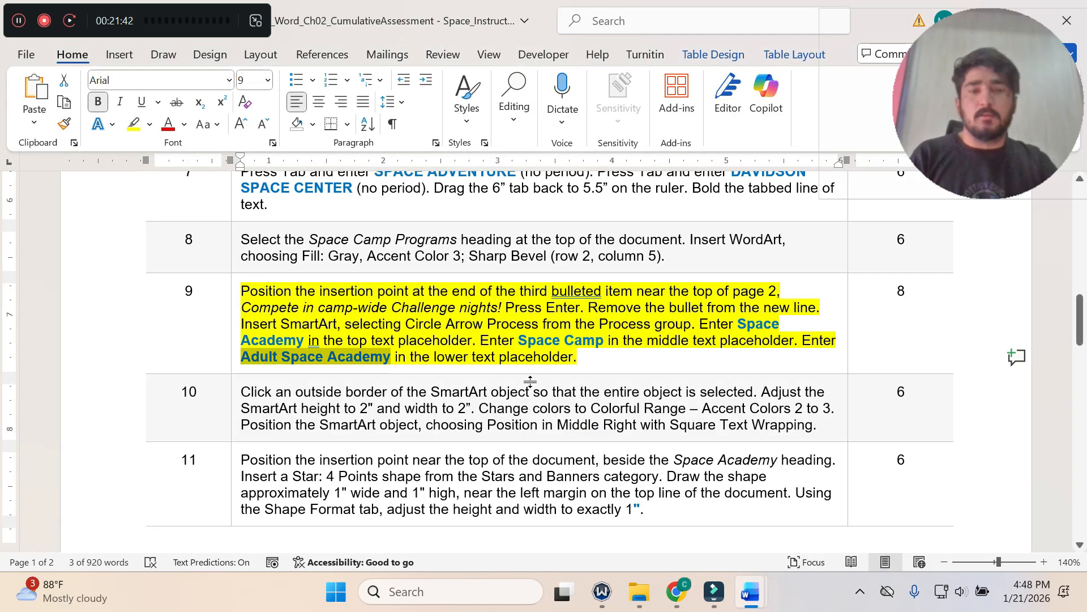
{"action": "key", "text": "ctrl+z"}
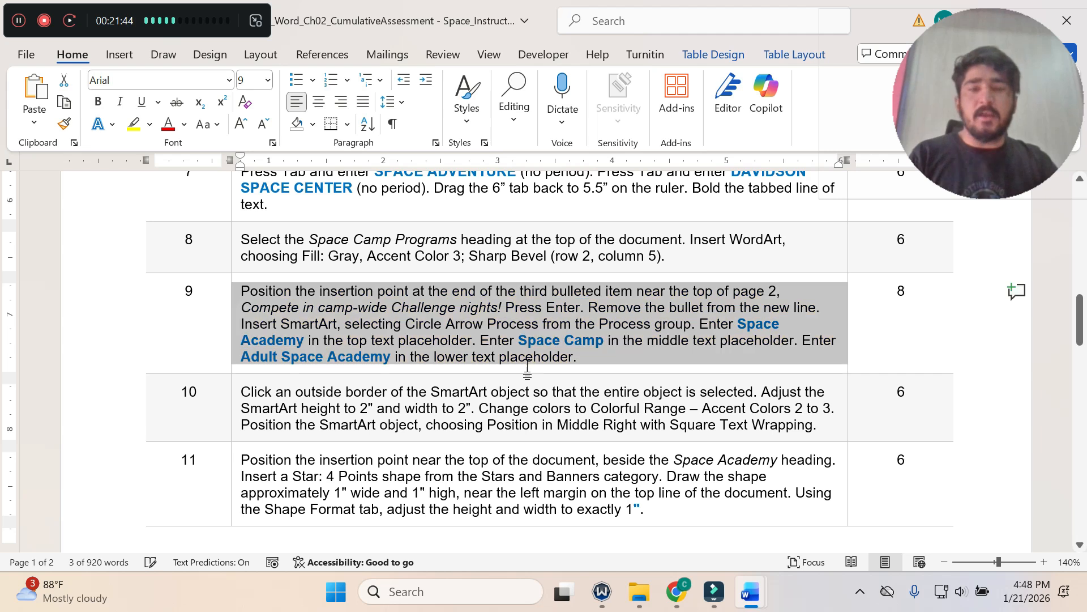
{"action": "scroll", "coordinate": [527, 371], "scroll_direction": "down", "scroll_amount": 2}
{"action": "left_click", "coordinate": [232, 281]}
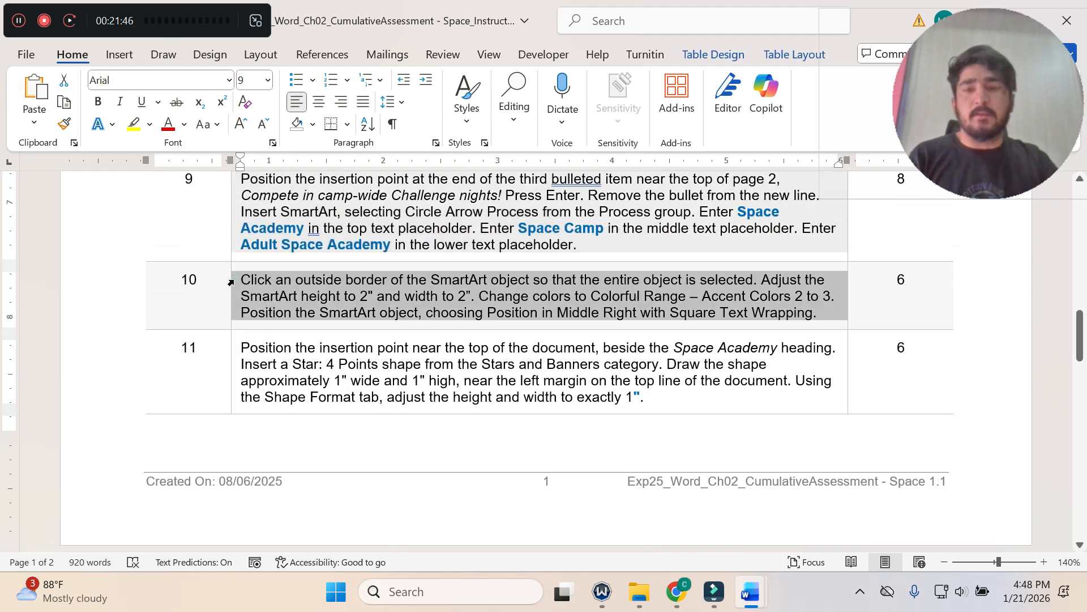
{"action": "left_click", "coordinate": [308, 250]}
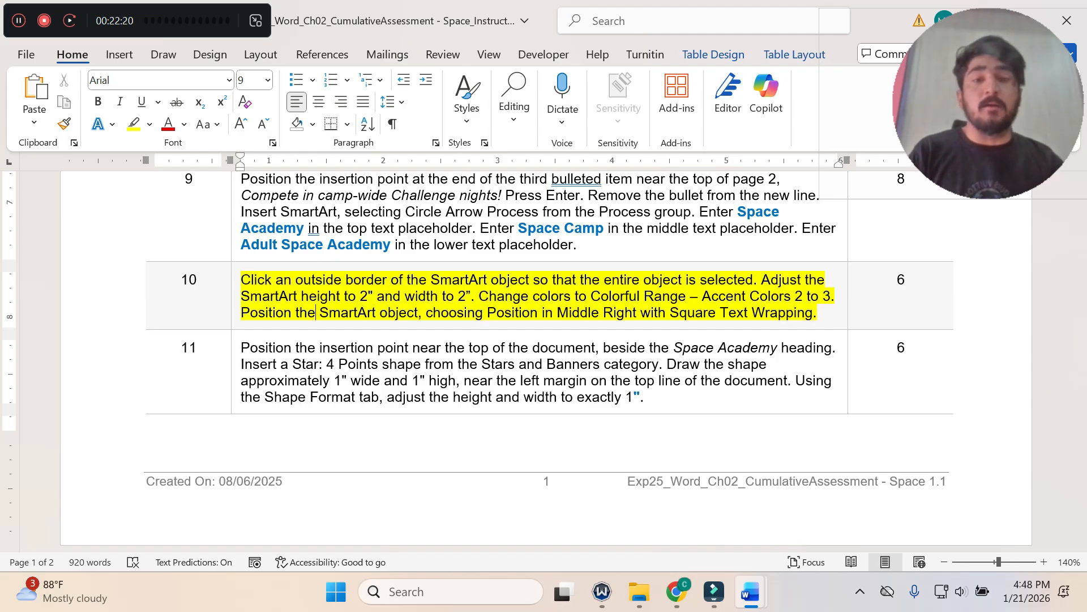
Return to the camp document and select the entire Circle Arrow Process SmartArt object, as instruction step 10 requires.
{"action": "mouse_move", "coordinate": [762, 584]}
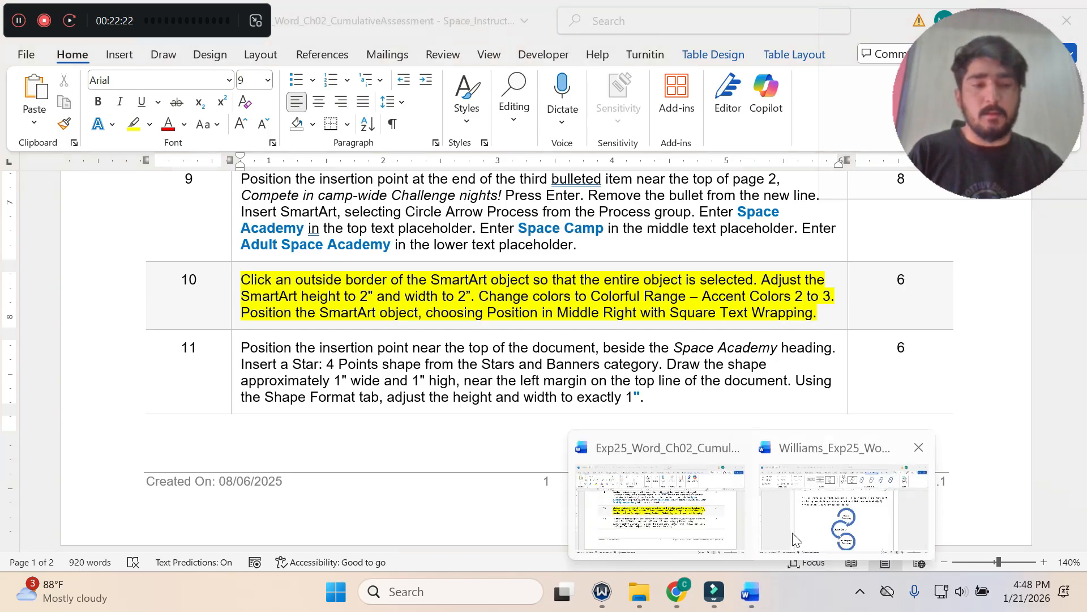
{"action": "left_click", "coordinate": [822, 510]}
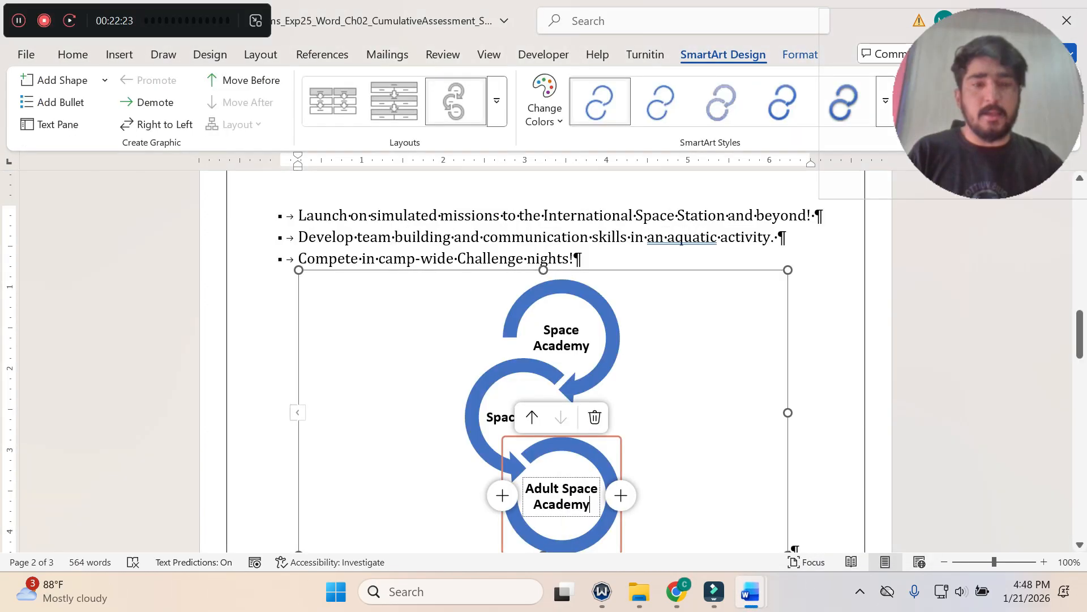
{"action": "left_click", "coordinate": [819, 344]}
{"action": "left_click", "coordinate": [718, 347]}
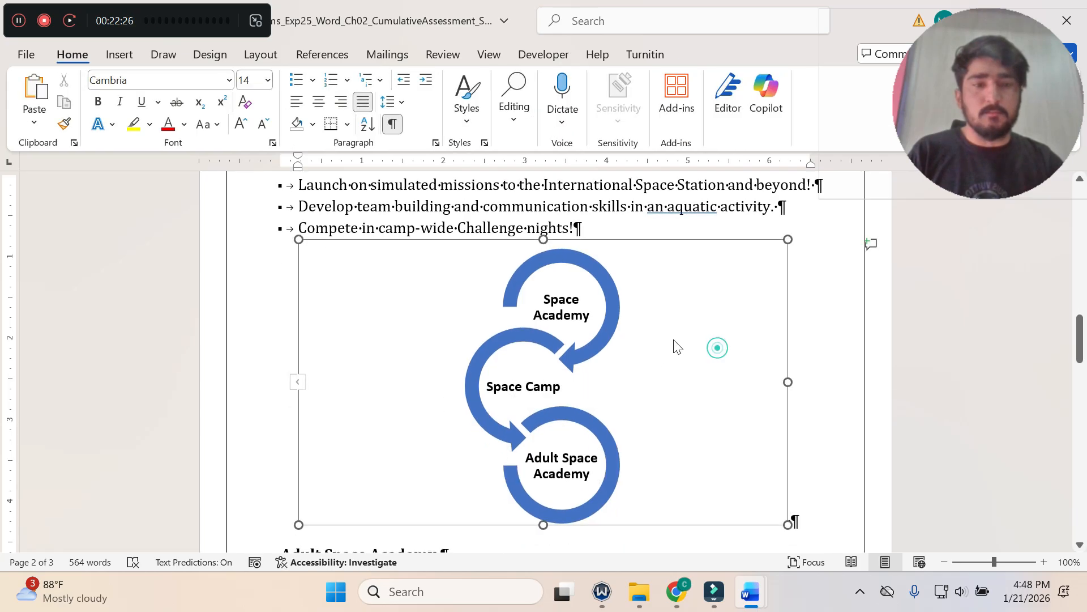